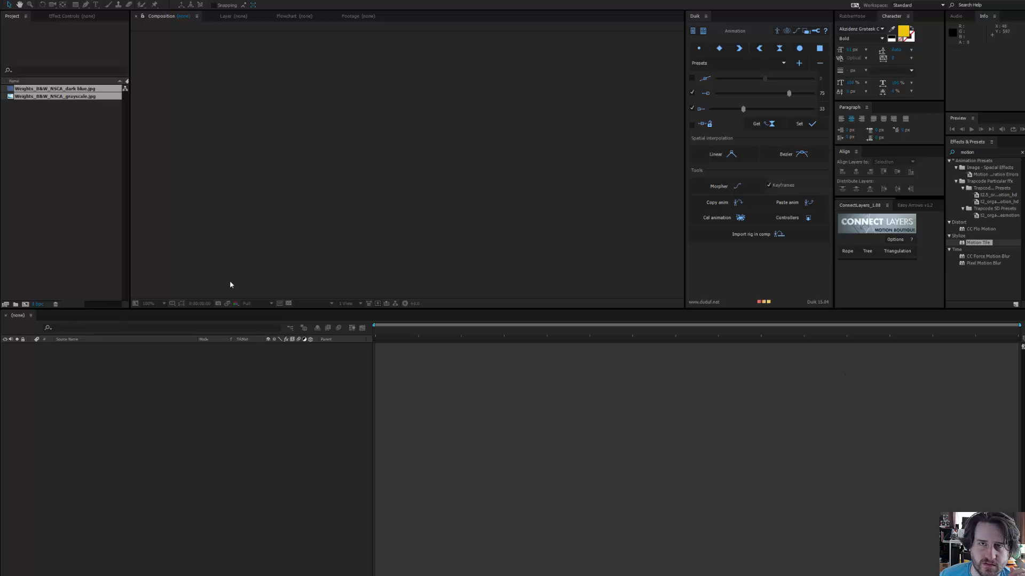
click(57, 171)
click(88, 394)
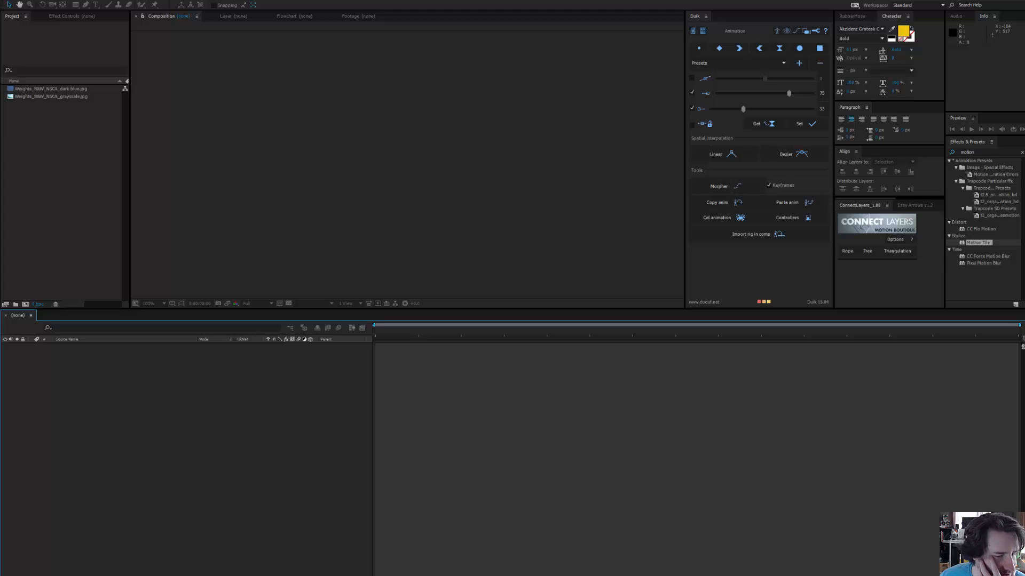
mouse_move(130, 575)
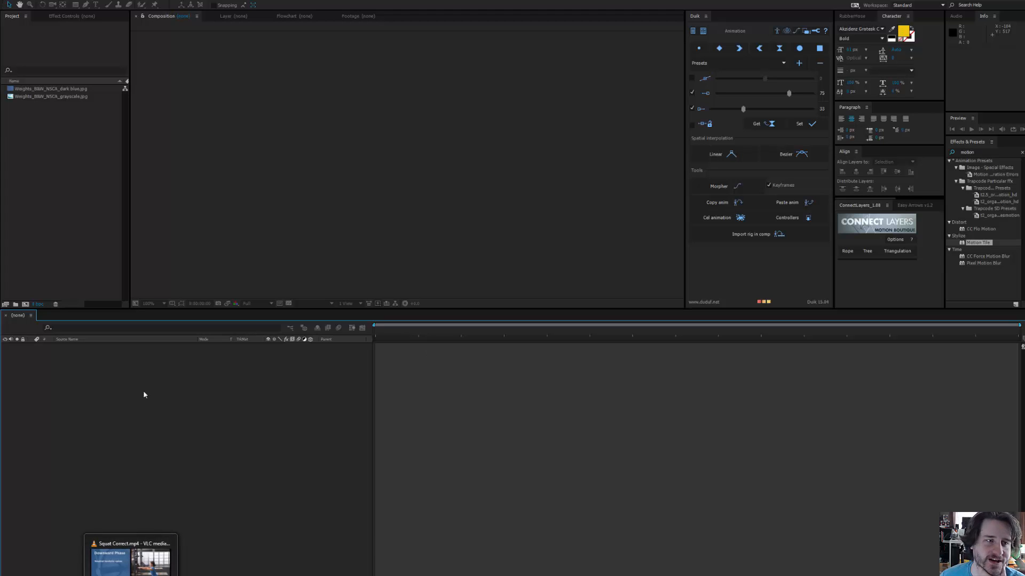
click(88, 219)
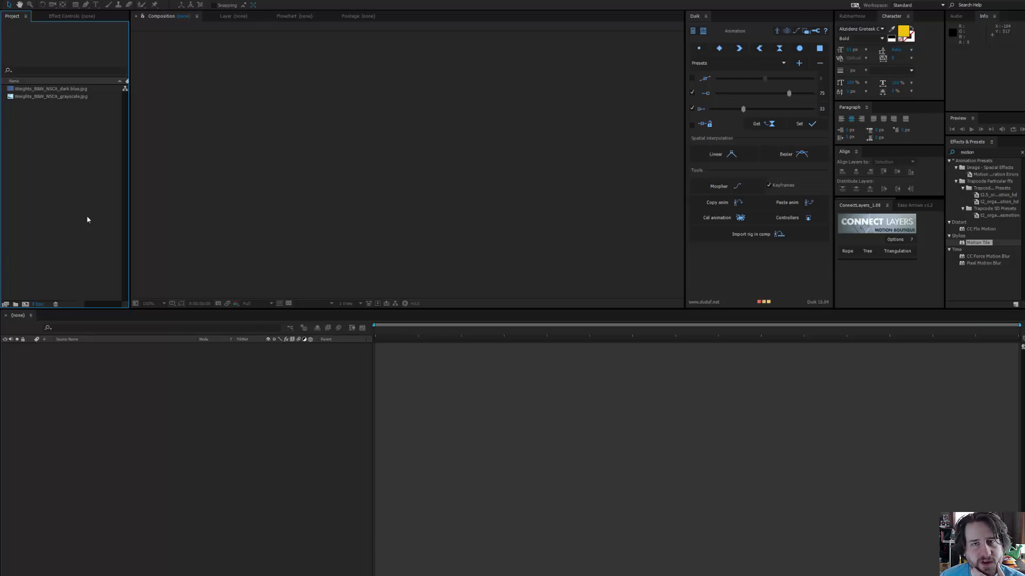
Create a new composition with the HDTV 1080 24 preset and a 30-second duration
click(46, 1)
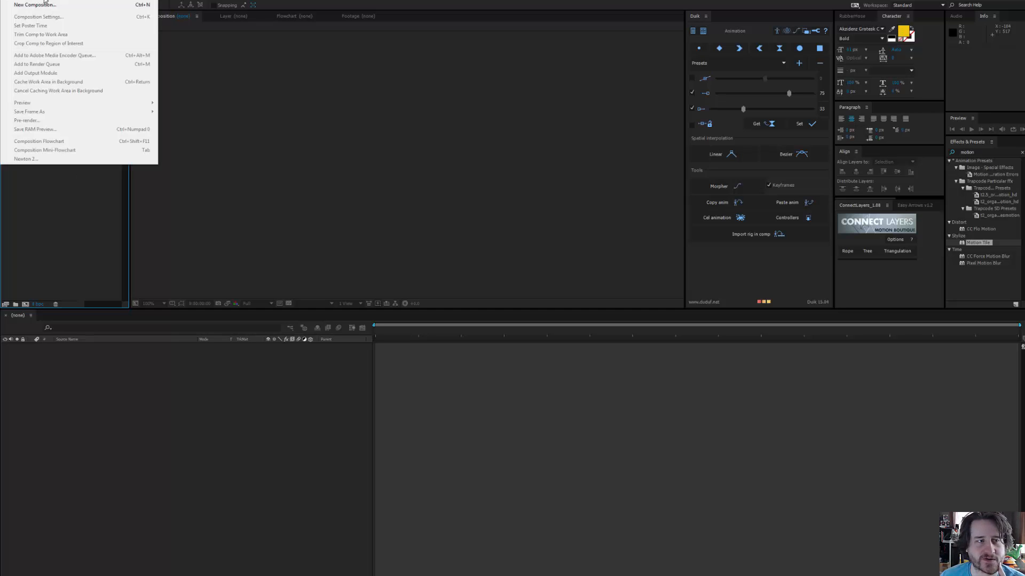
click(45, 4)
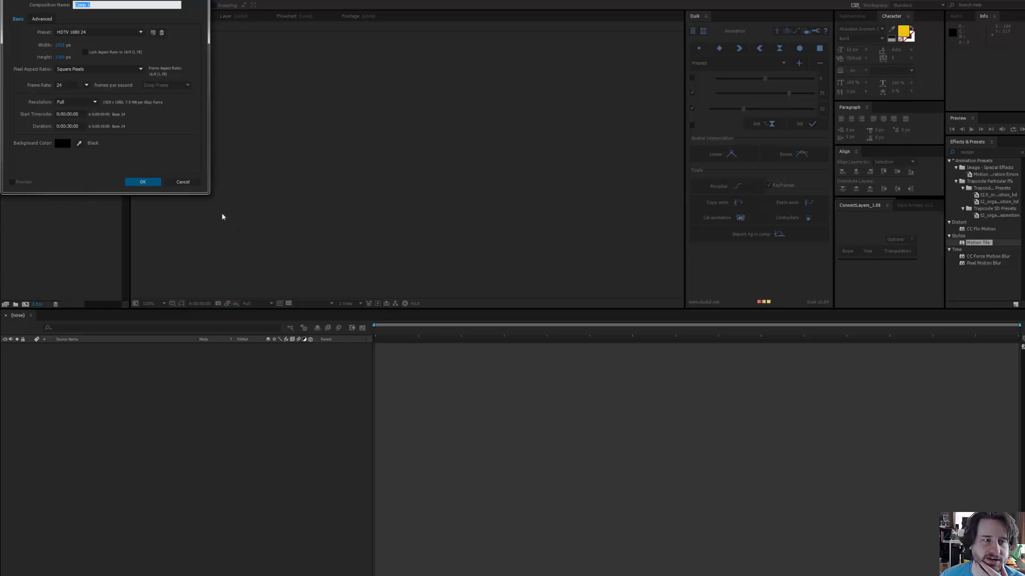
click(142, 181)
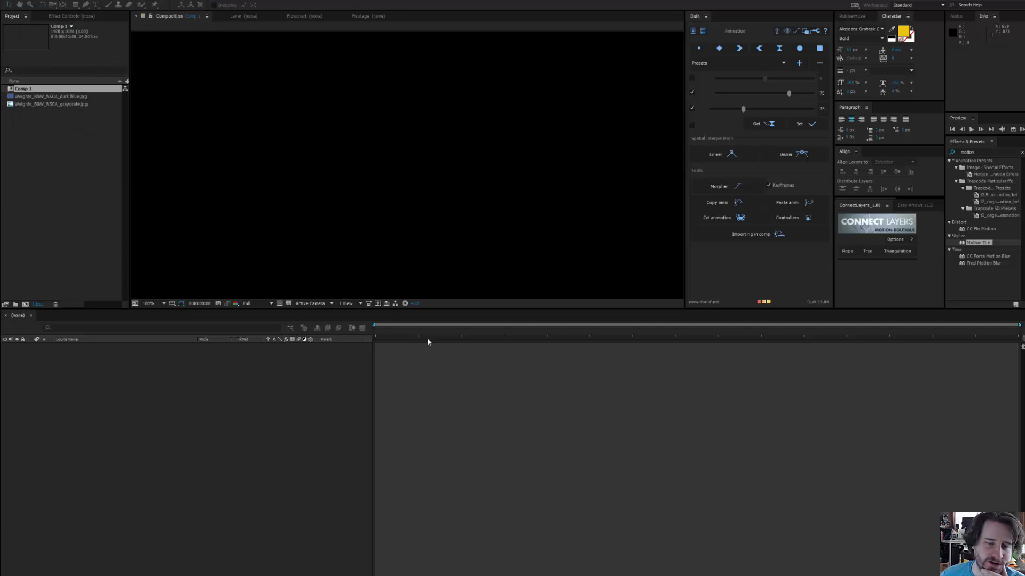
Add the grayscale weights image to the composition's timeline and place the dark blue version above it
scroll(366, 200, down, 2)
click(69, 182)
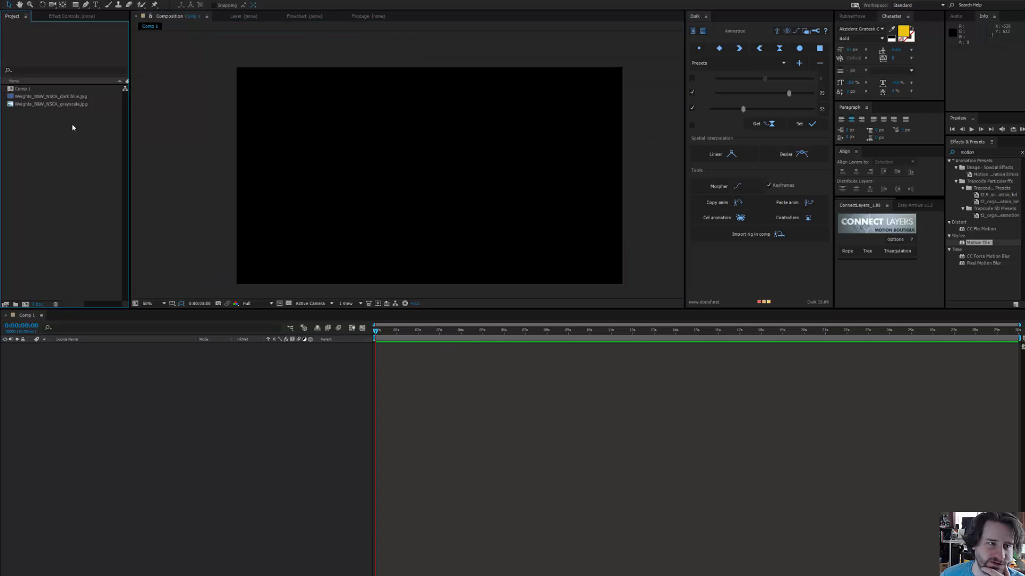
drag(67, 103, 123, 431)
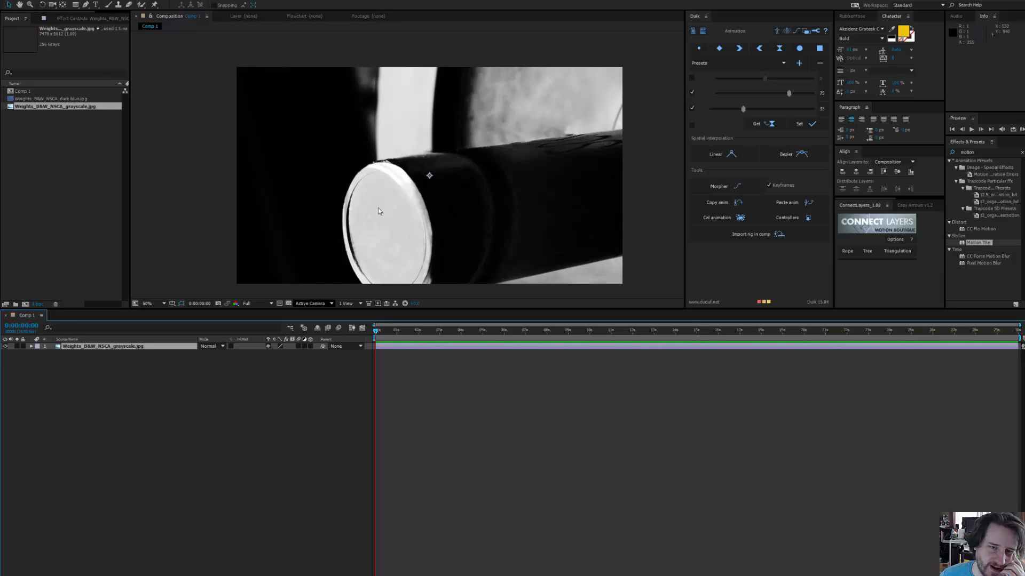
scroll(406, 178, down, 2)
drag(83, 99, 105, 349)
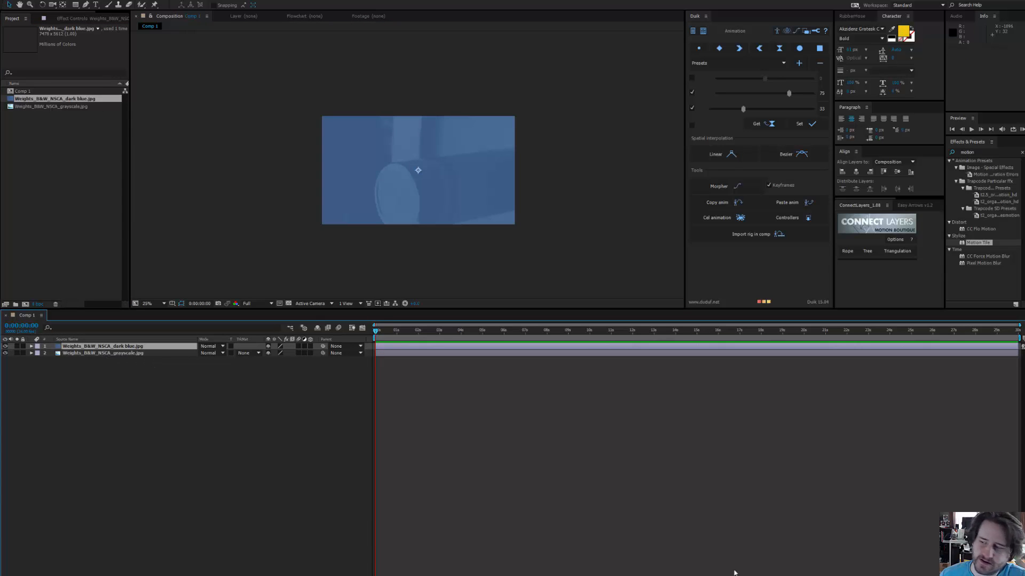
Switch to the Backgrounds folder in Windows Explorer and view the vidBG_option3 image
drag(1022, 240, 553, 224)
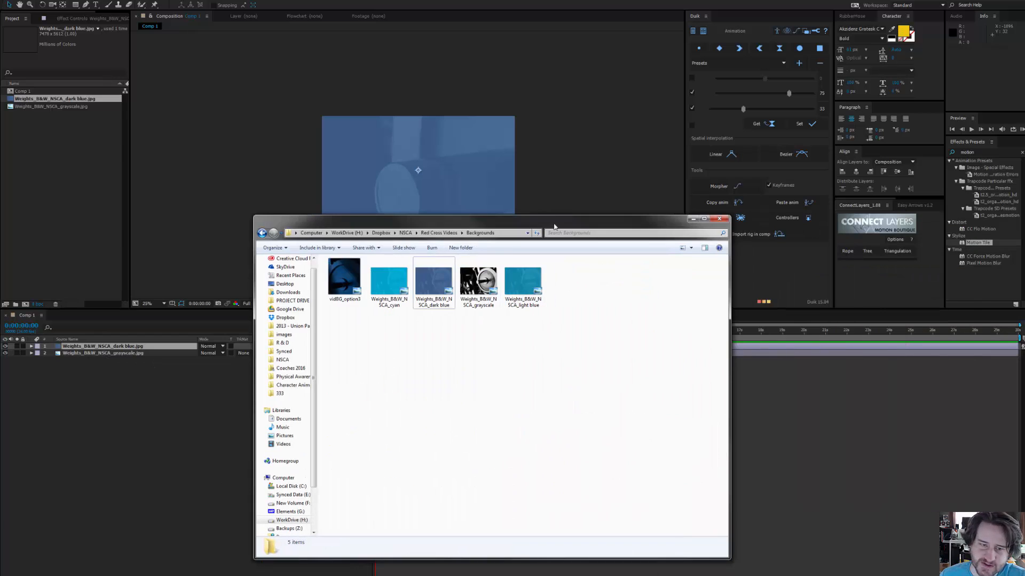
double_click(344, 271)
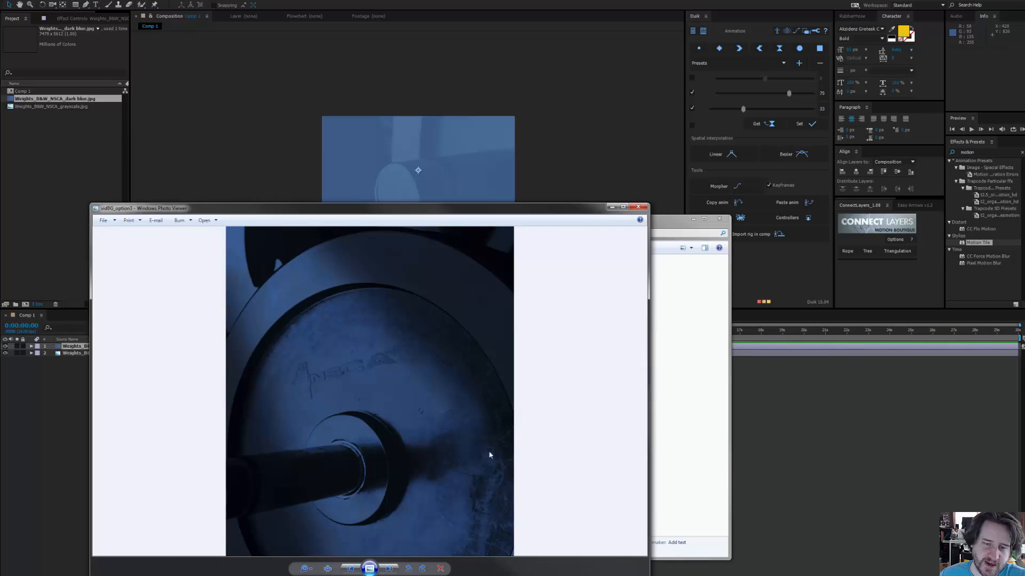
drag(408, 211, 460, 89)
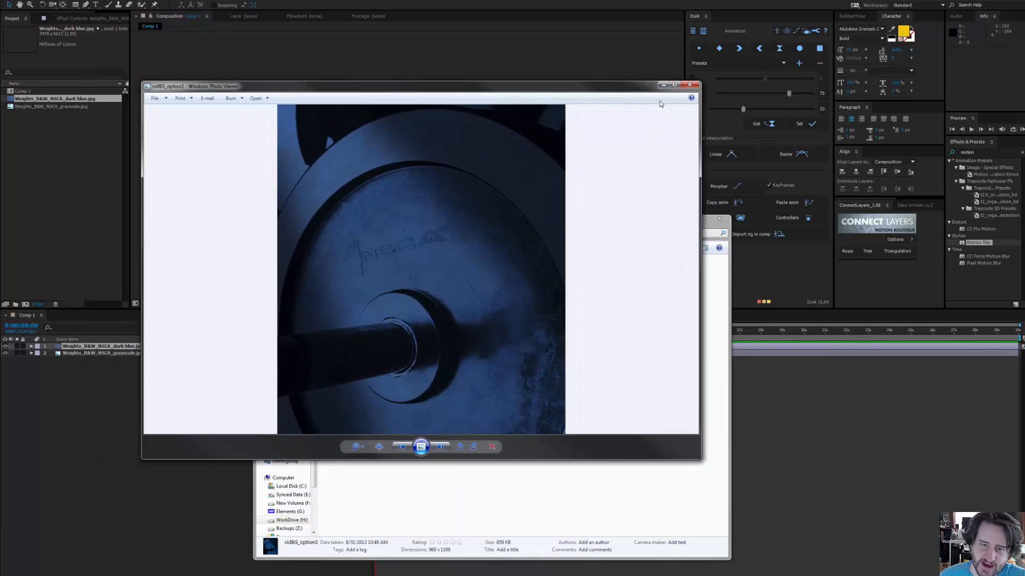
click(626, 475)
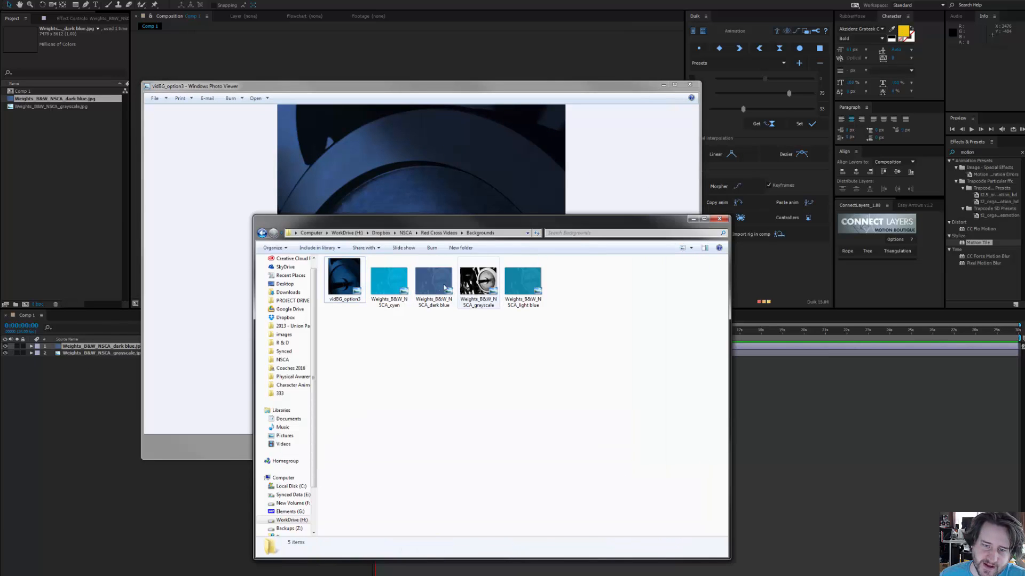
View the grayscale weights image and its dark blue and cyan versions for comparison
double_click(488, 292)
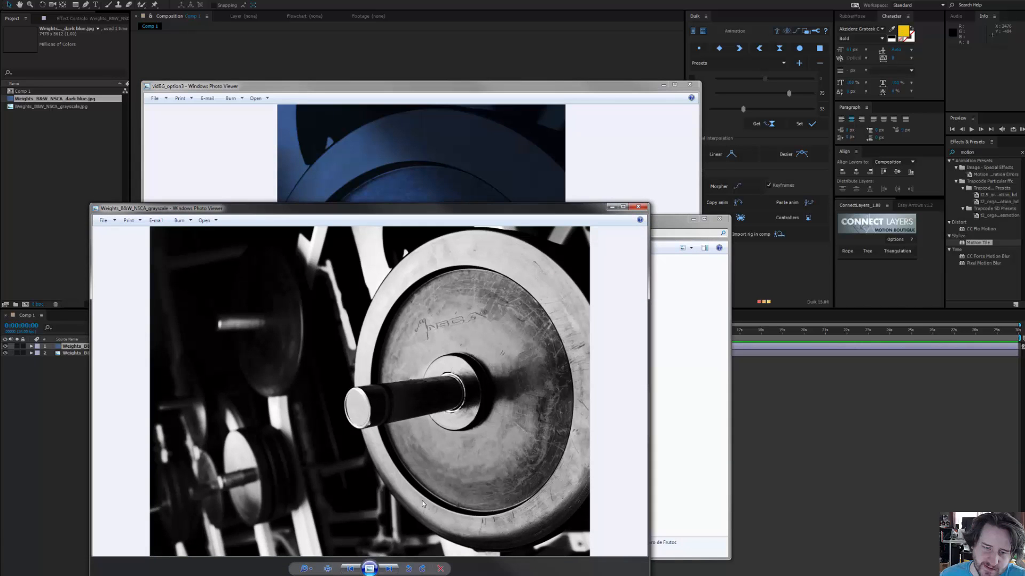
click(349, 569)
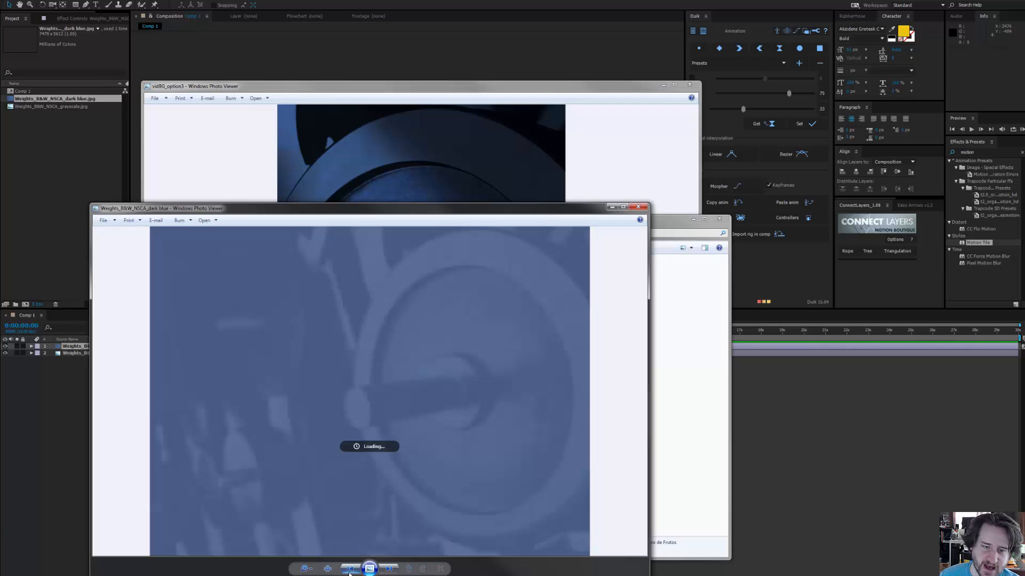
click(349, 569)
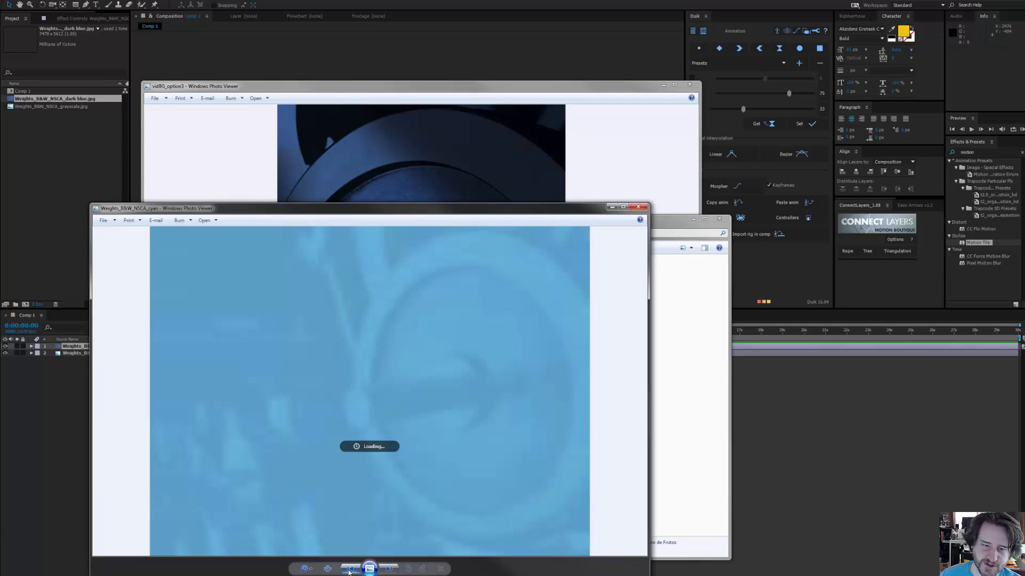
click(639, 209)
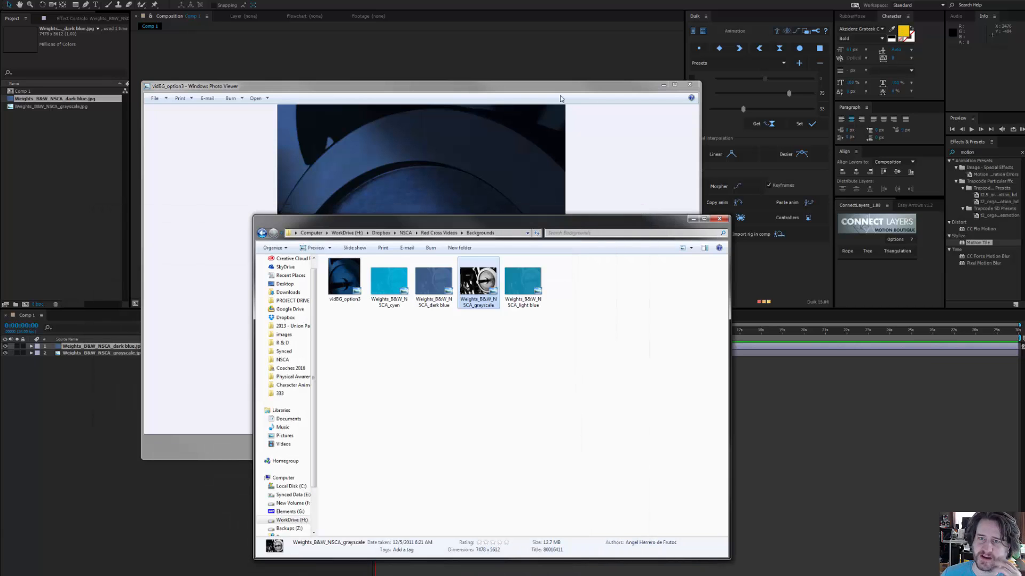
Look at the vidBG_option3 image again and return to After Effects
double_click(345, 276)
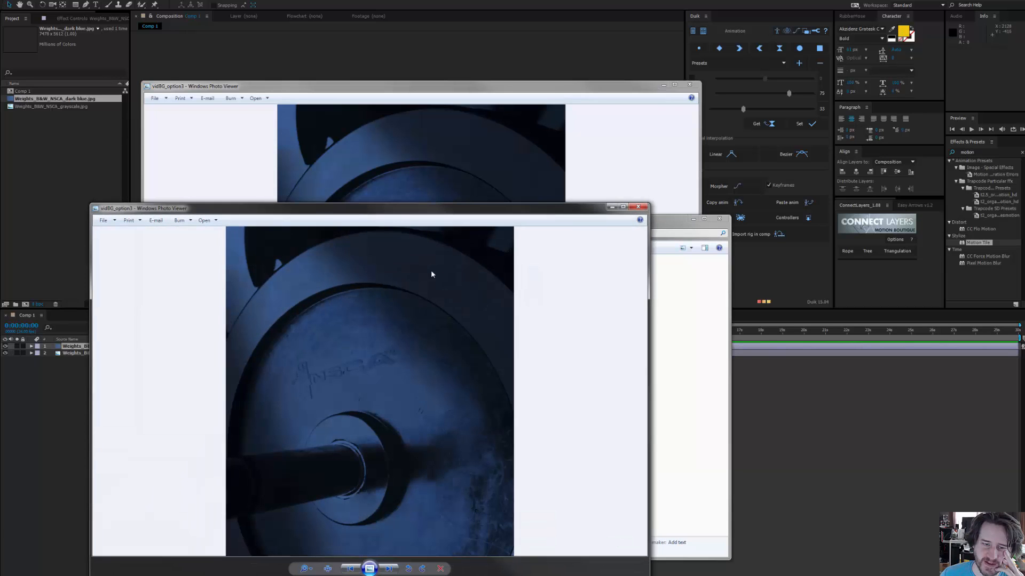
click(668, 369)
click(41, 170)
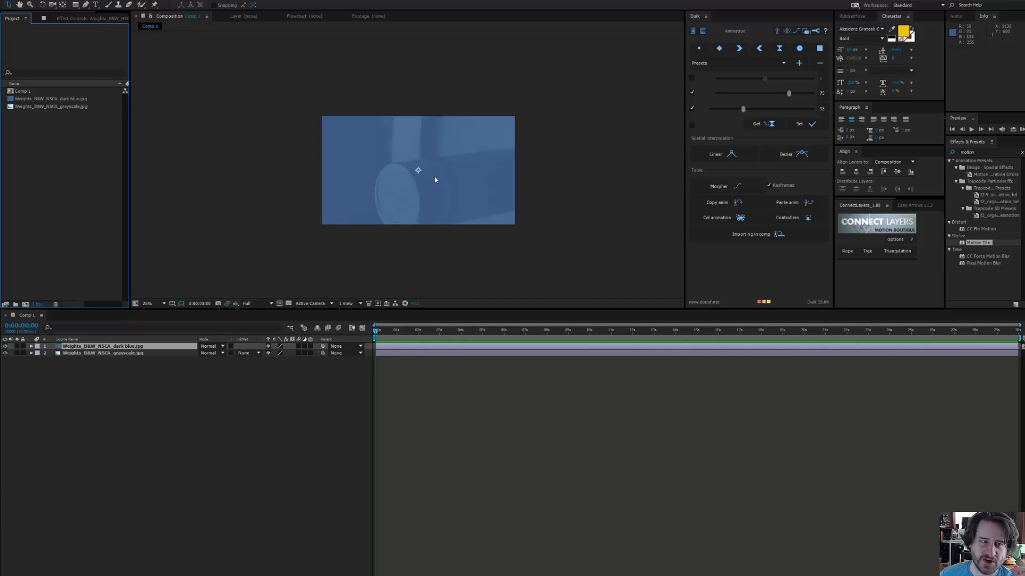
Scale both weights image layers down together to about 22%
shift+click(142, 356)
scroll(408, 175, down, 2)
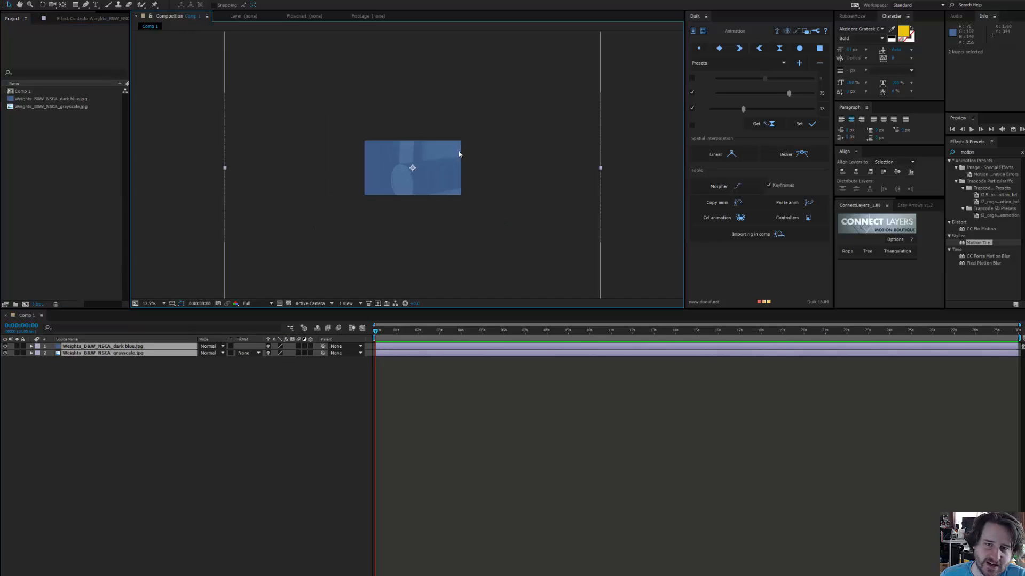
drag(503, 97, 453, 155)
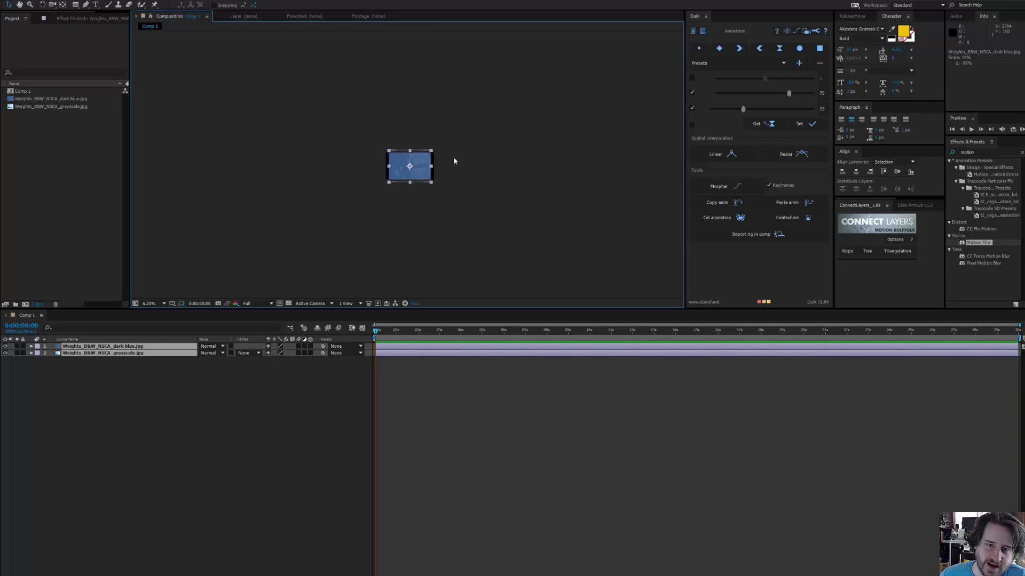
scroll(443, 173, up, 4)
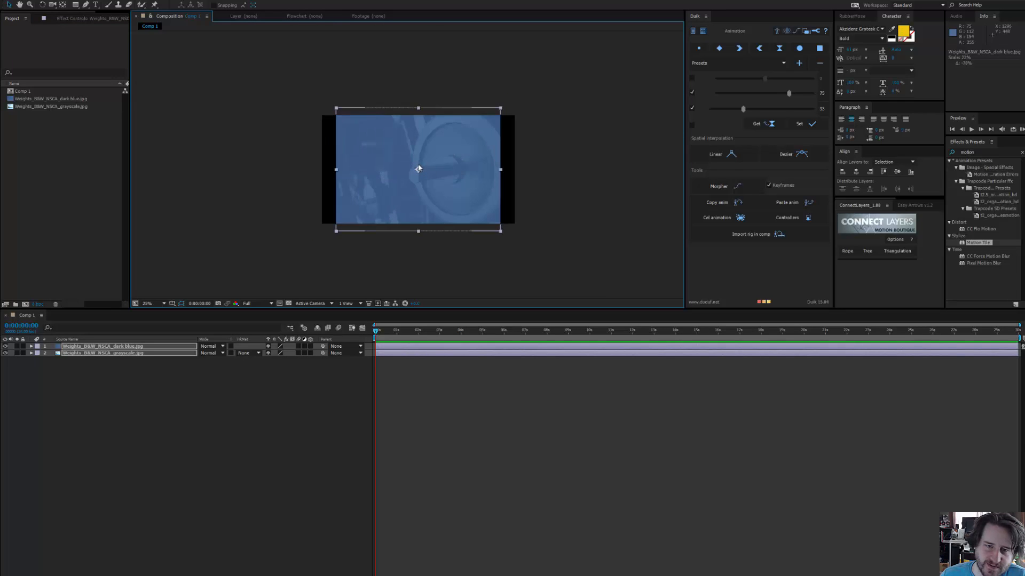
scroll(443, 173, down, 1)
scroll(443, 173, up, 3)
drag(461, 174, 377, 172)
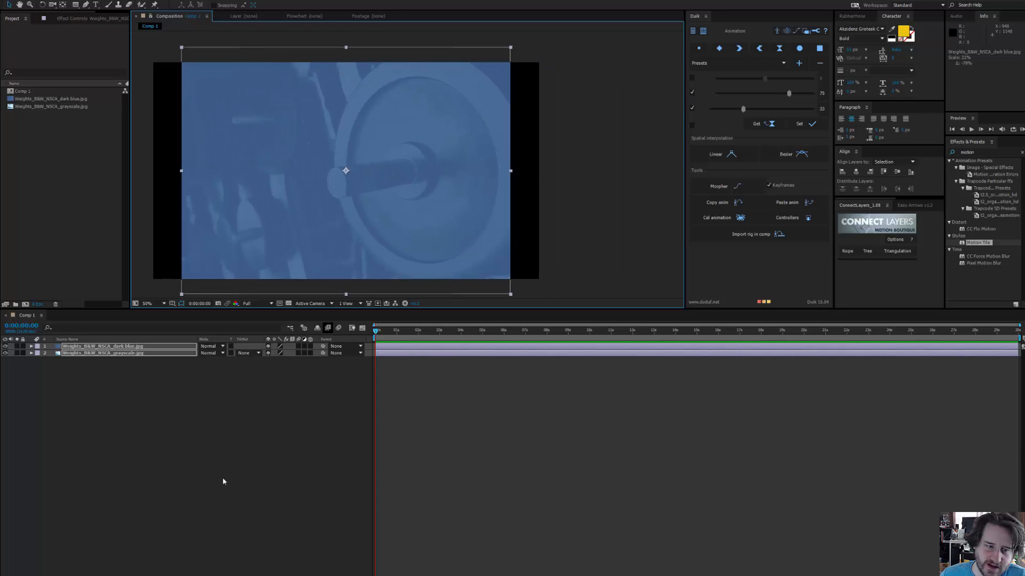
click(171, 409)
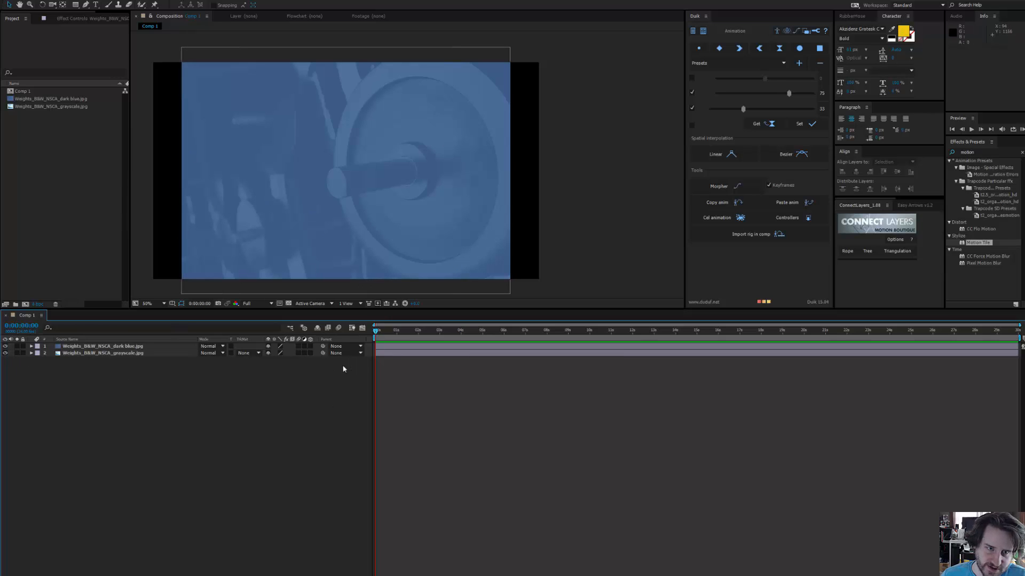
Enlarge both image layers together until they fill the composition frame, and reveal their Opacity properties
click(495, 346)
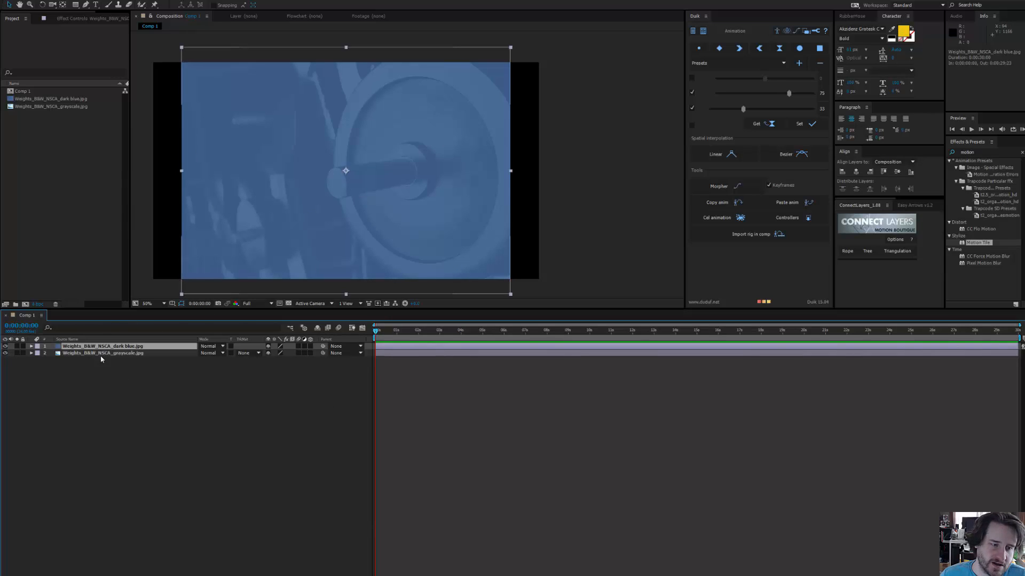
key(ctrl+a)
drag(511, 295, 545, 318)
click(103, 402)
key(t)
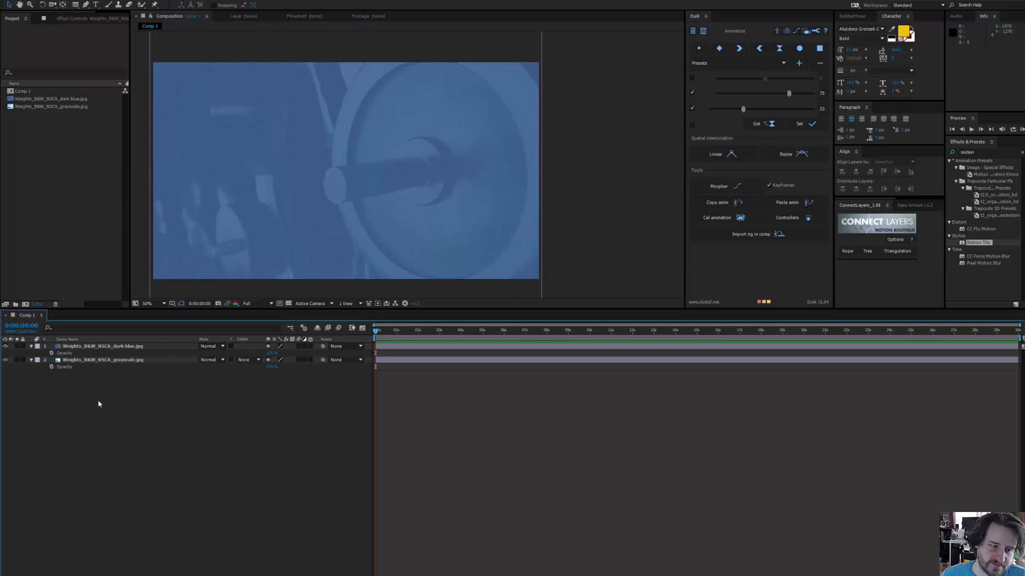
Add a text layer reading "BAD FADE" over the background
key(ctrl+t)
click(289, 169)
text(B)
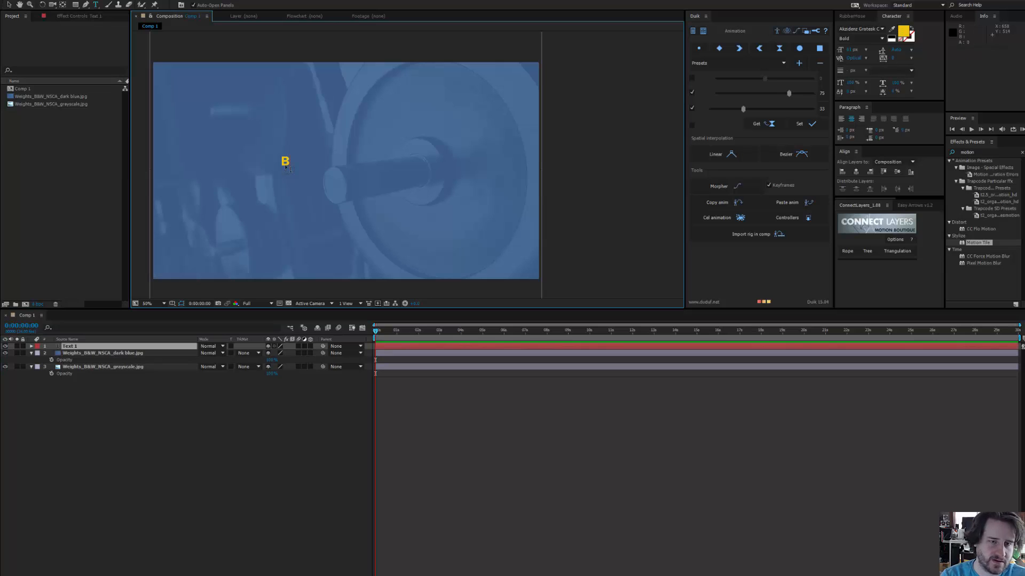
text(AD FADE)
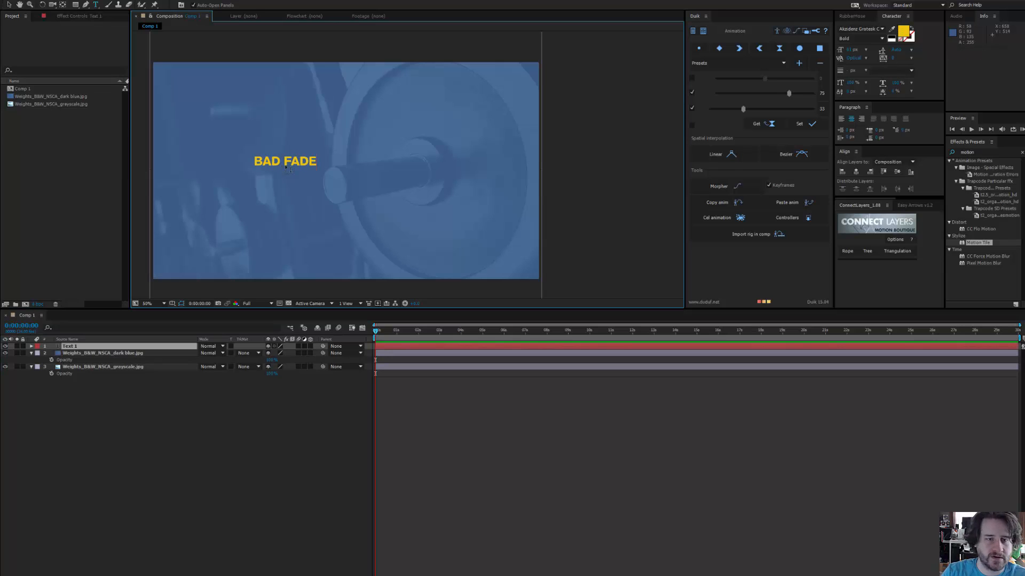
click(9, 5)
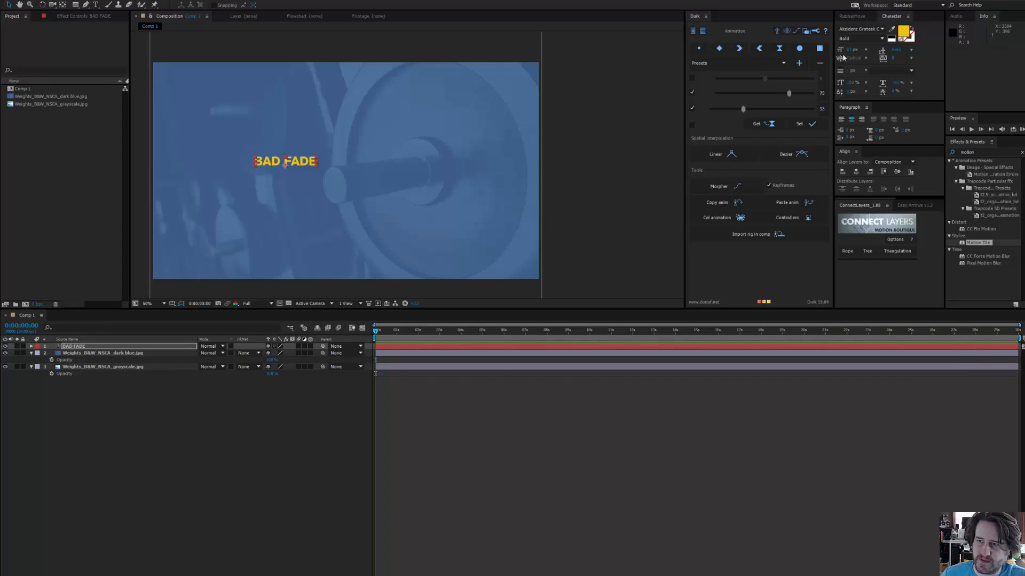
Make the BAD FADE text white and increase its font size until it spans about half the frame's width
click(910, 30)
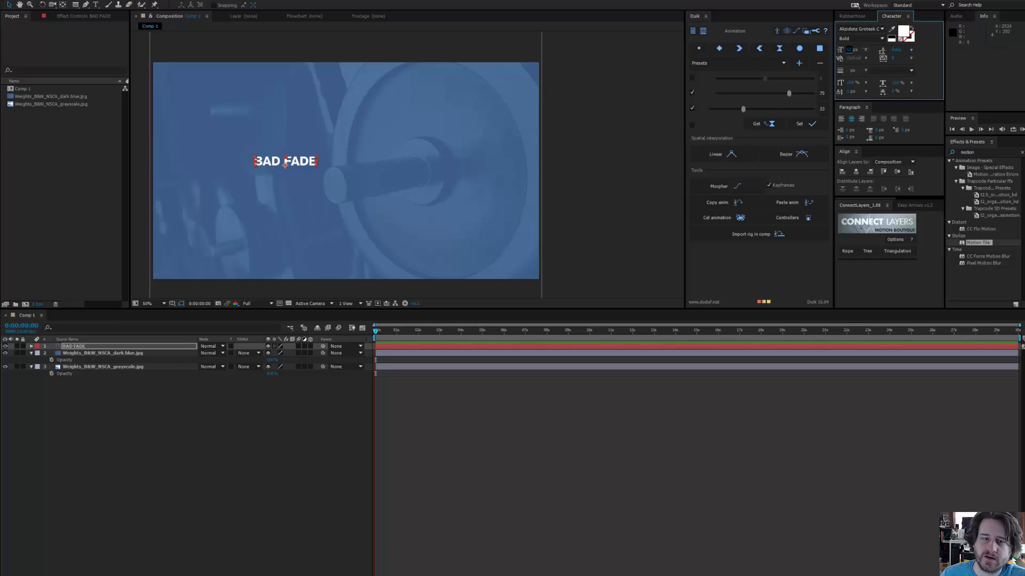
drag(852, 50, 873, 49)
drag(352, 163, 387, 180)
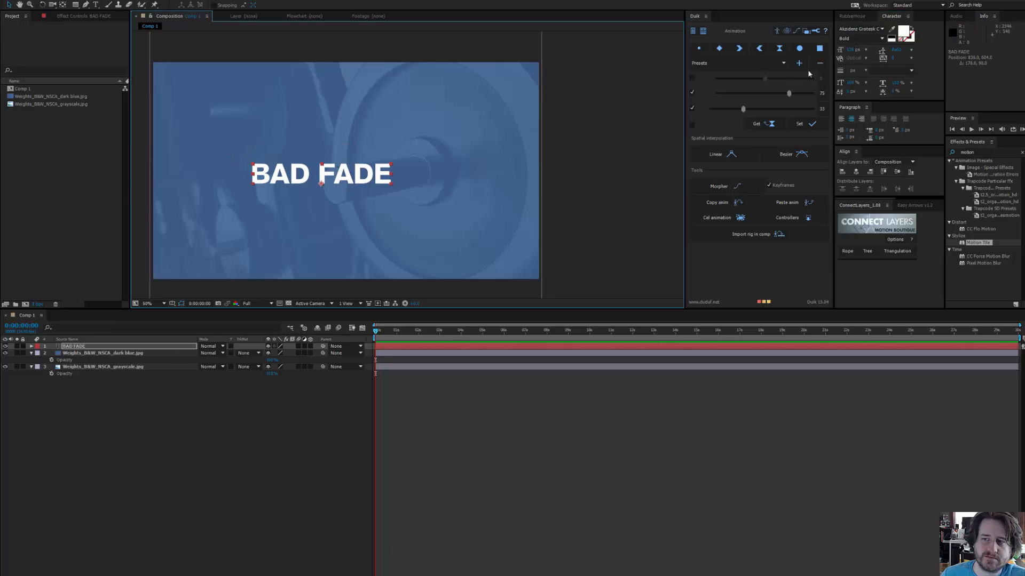
drag(858, 51, 875, 52)
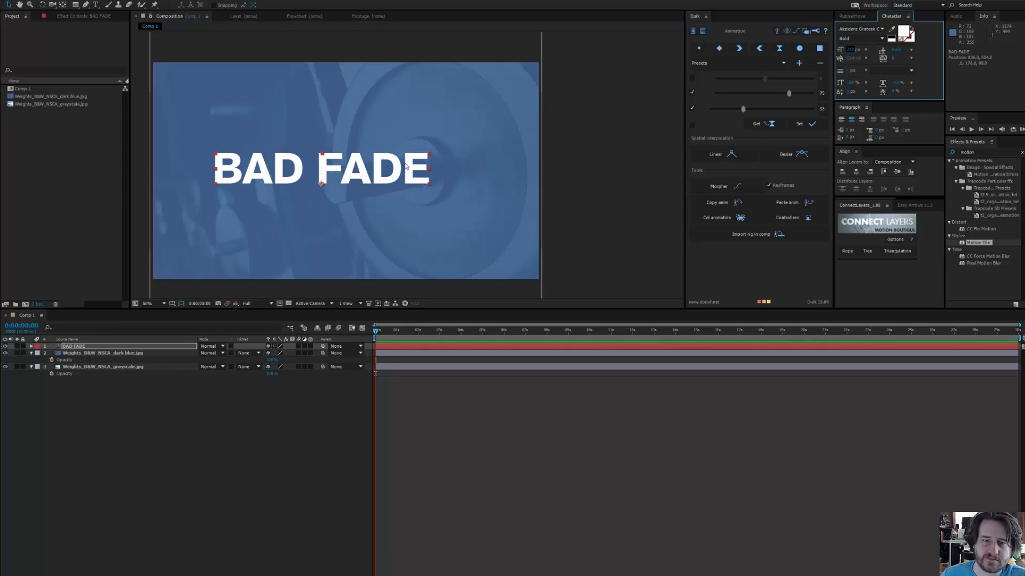
Center the BAD FADE text horizontally and vertically in the composition
drag(408, 166, 428, 171)
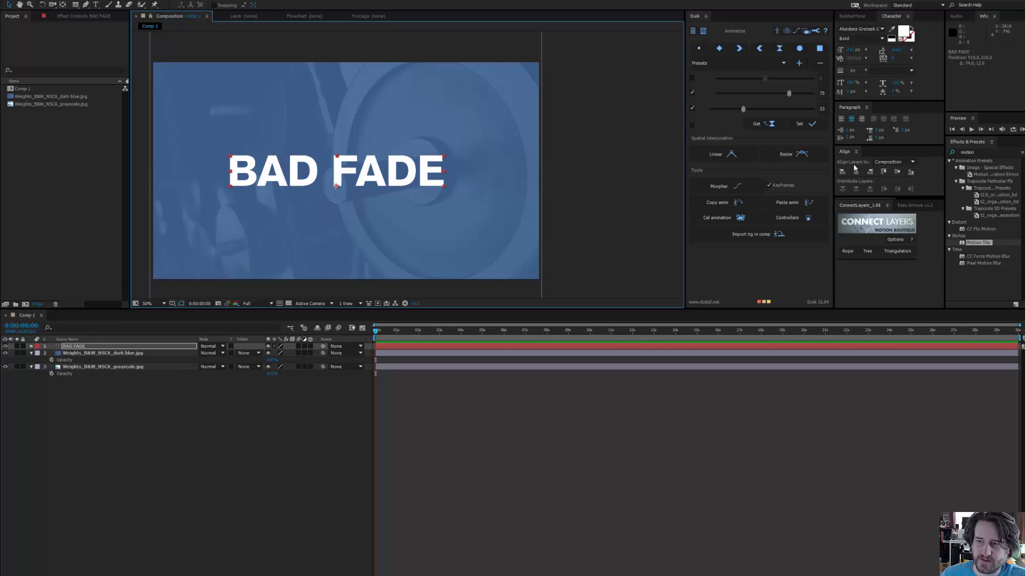
click(856, 171)
click(897, 172)
Duplicate the BAD FADE text layer
scroll(351, 182, up, 1)
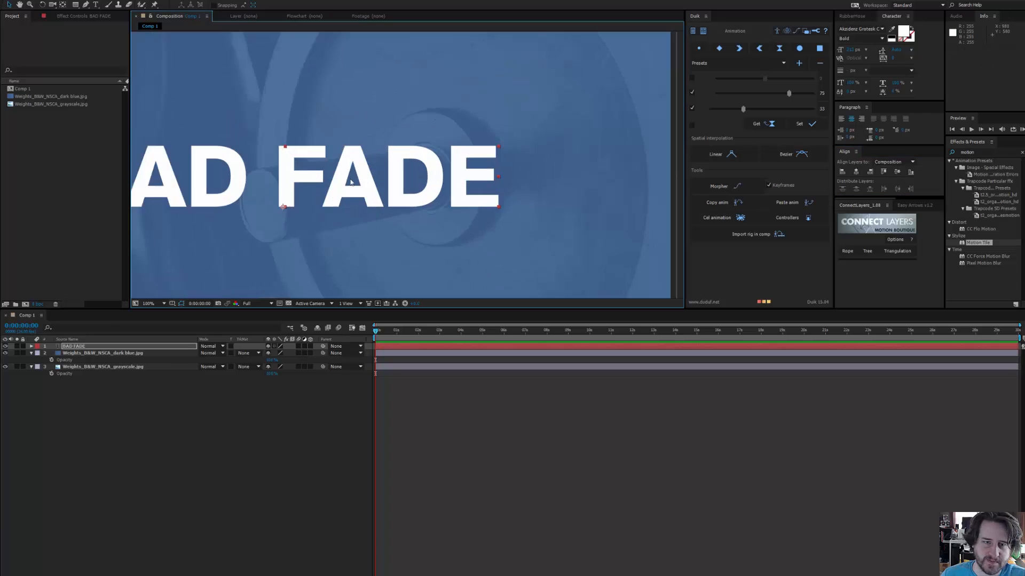
drag(371, 168, 495, 118)
key(ctrl+d)
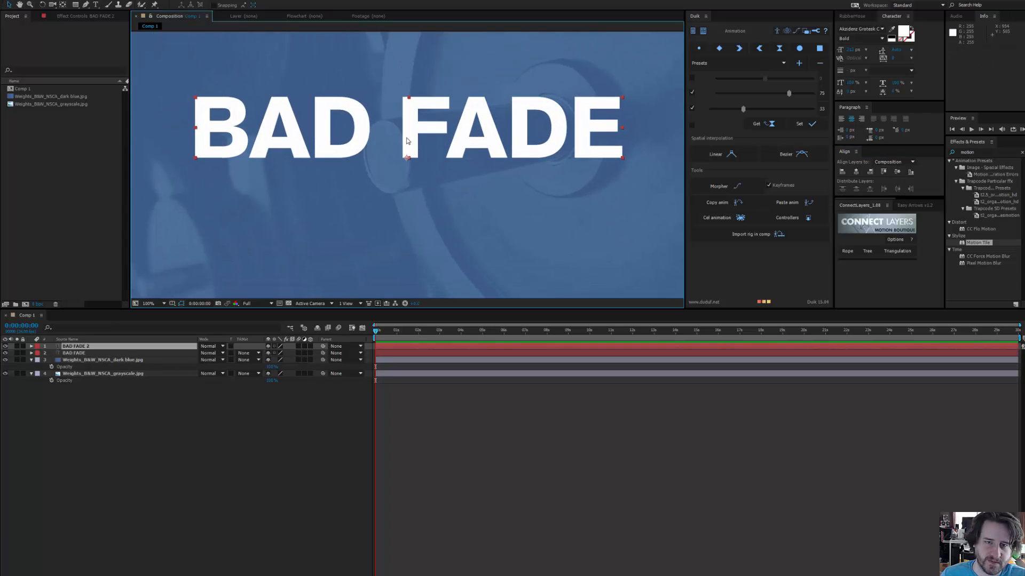
Offset the duplicated text down and to the right, and try the wording "seriously bad" in it
drag(407, 140, 438, 165)
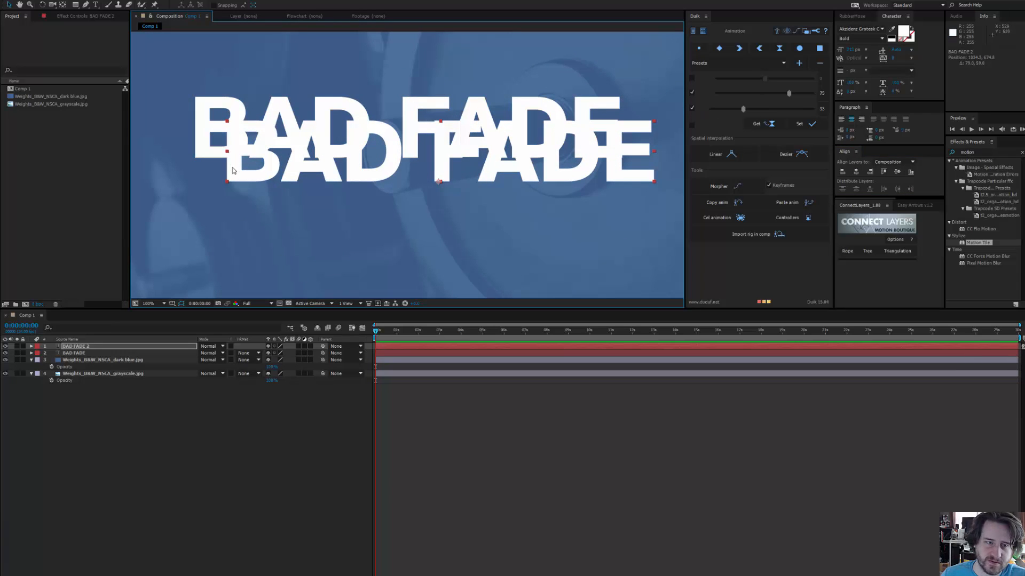
key(ctrl+t)
drag(225, 169, 683, 184)
text(serio)
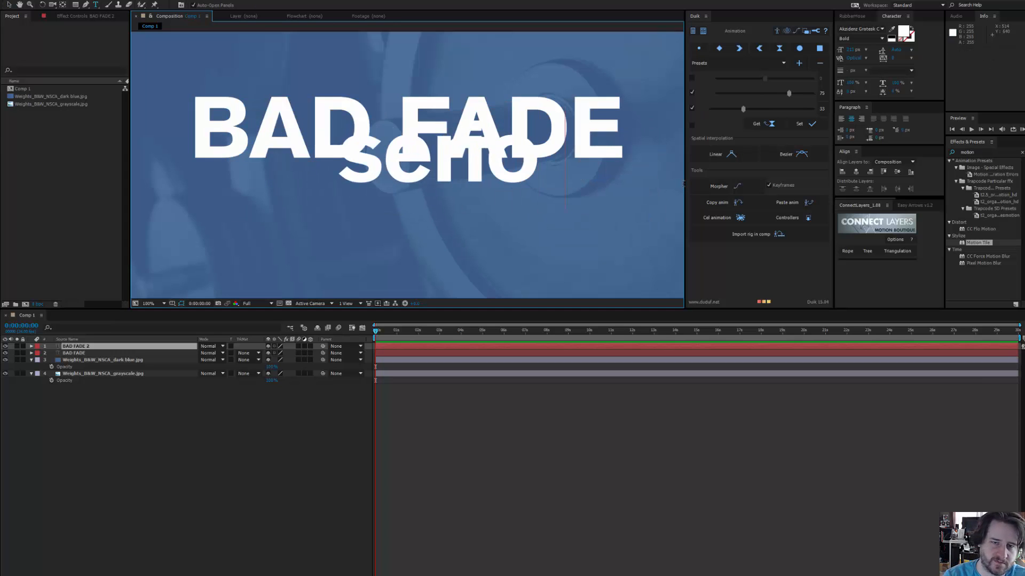
text(usly bad)
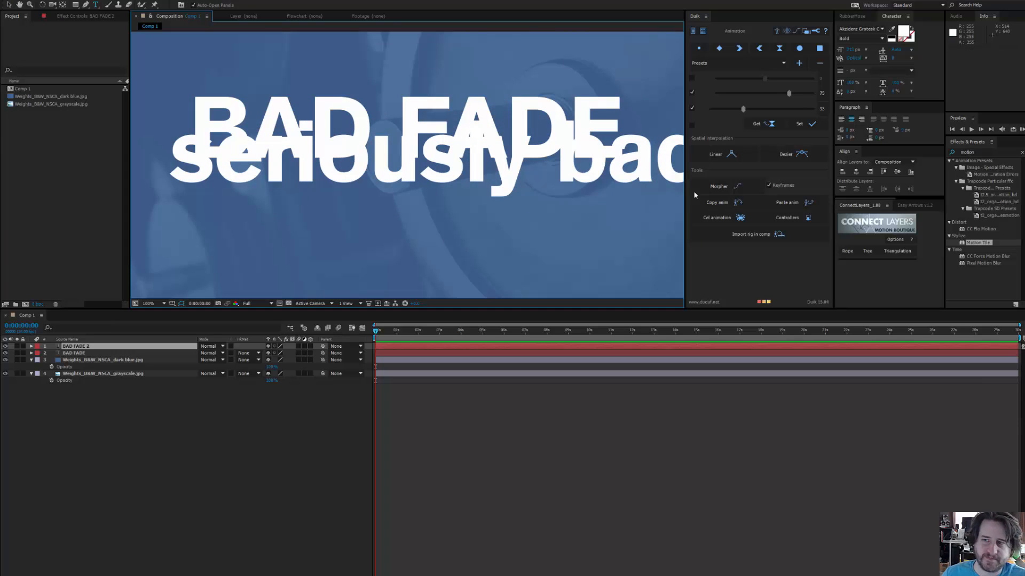
drag(535, 155, 683, 160)
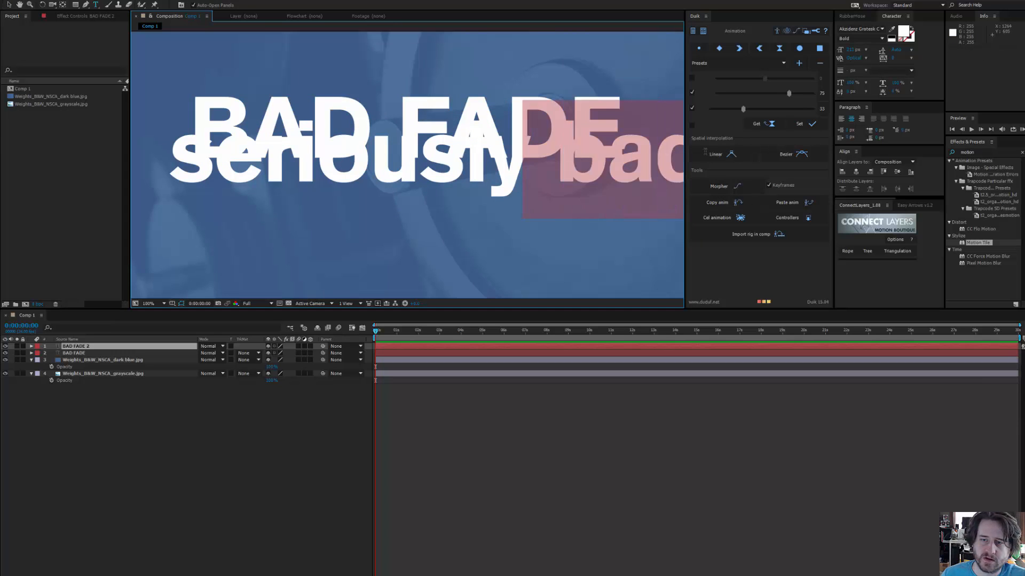
key(BackSpace)
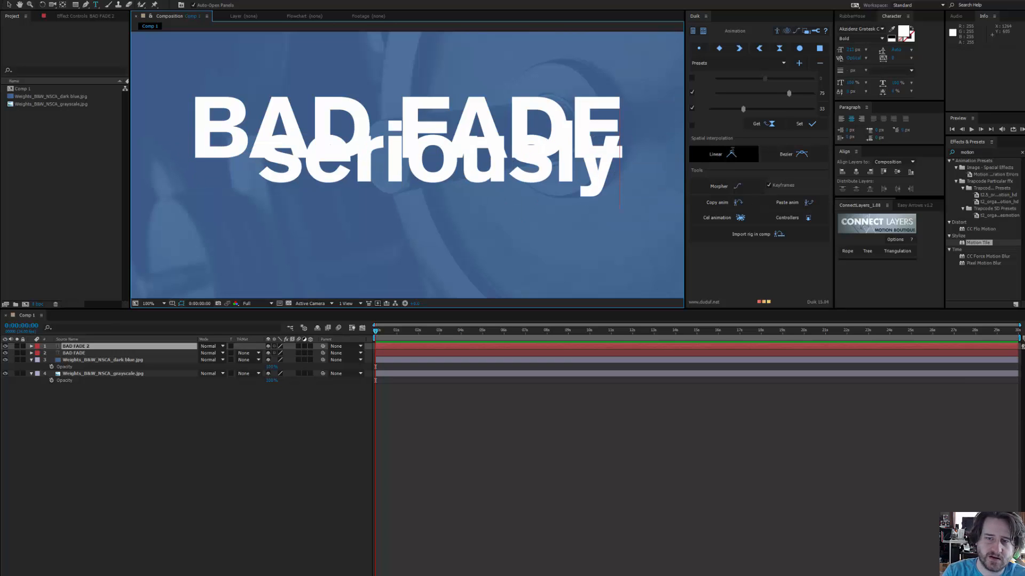
Replace the entire wording of the duplicated text with "simple fix"
key(ctrl+a)
text(simplefix)
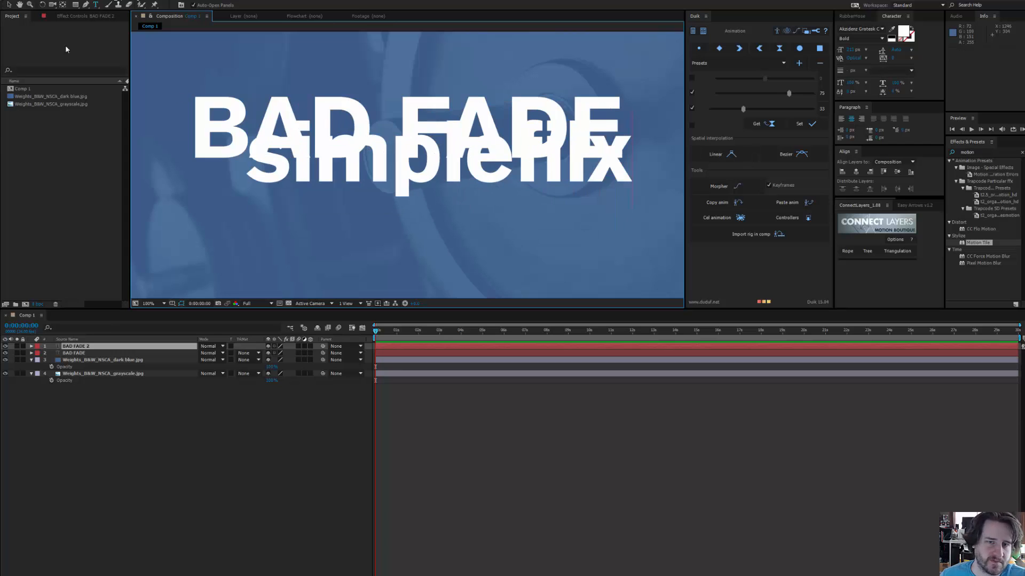
key(Left)
key(Left)
key(Left)
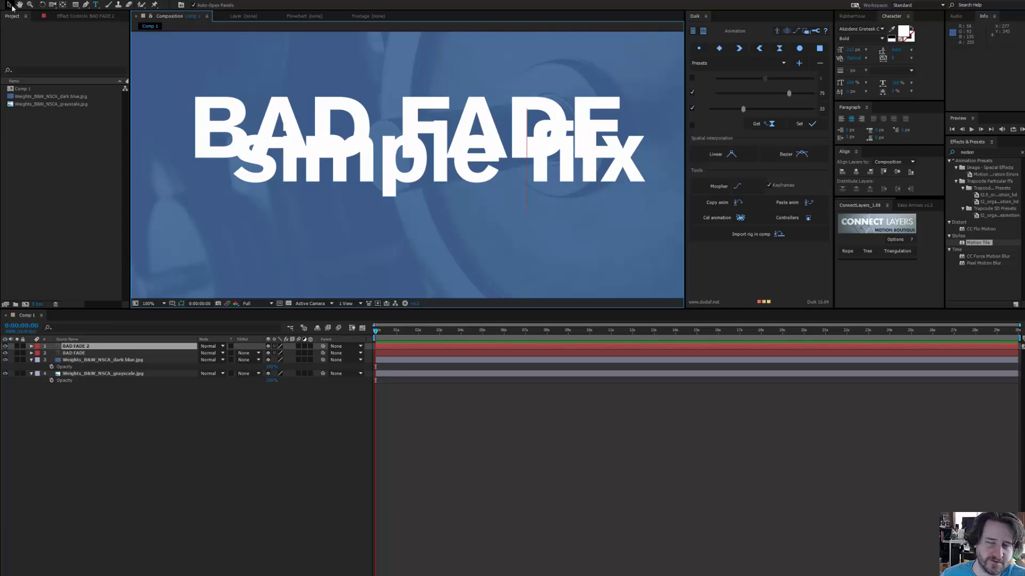
Shrink the "simple fix" text to about half the width of BAD FADE and overlap it with that title's lower-right part
click(12, 7)
drag(850, 50, 817, 61)
drag(517, 171, 539, 180)
key(ctrl+t)
key(BackSpace)
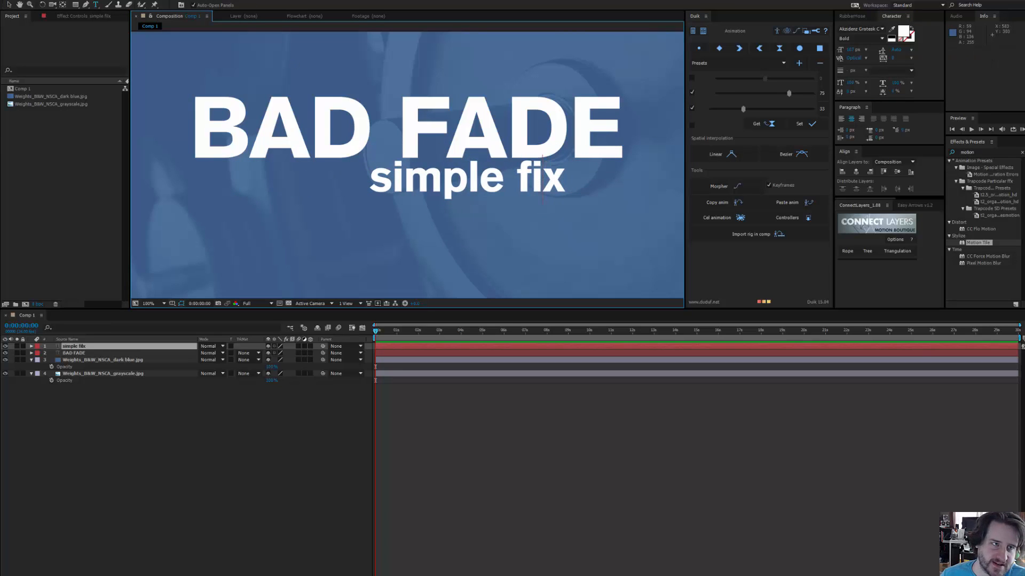
click(11, 6)
drag(491, 181, 549, 156)
Hide the grayscale background image layer
key(=)
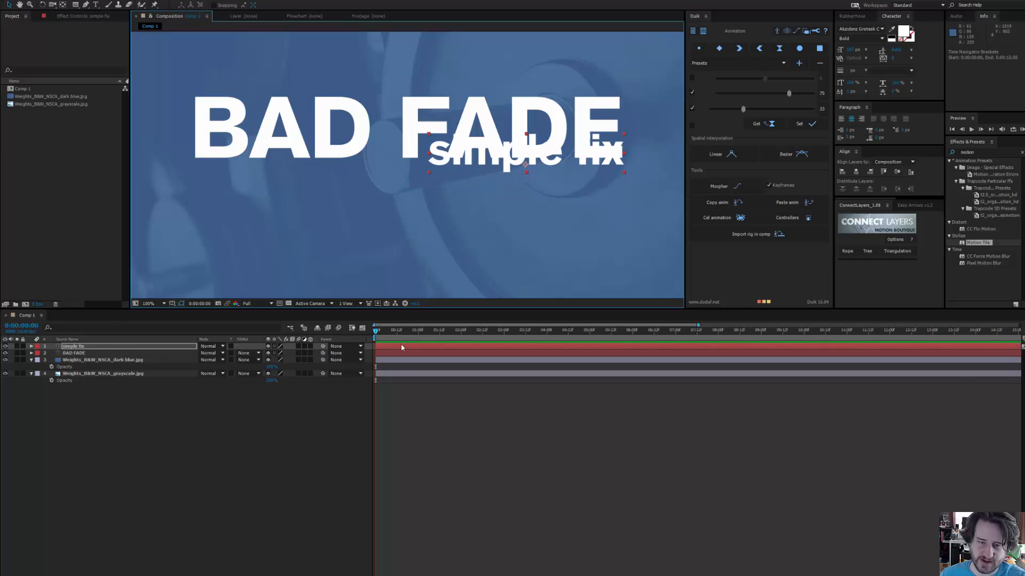
drag(421, 445, 718, 477)
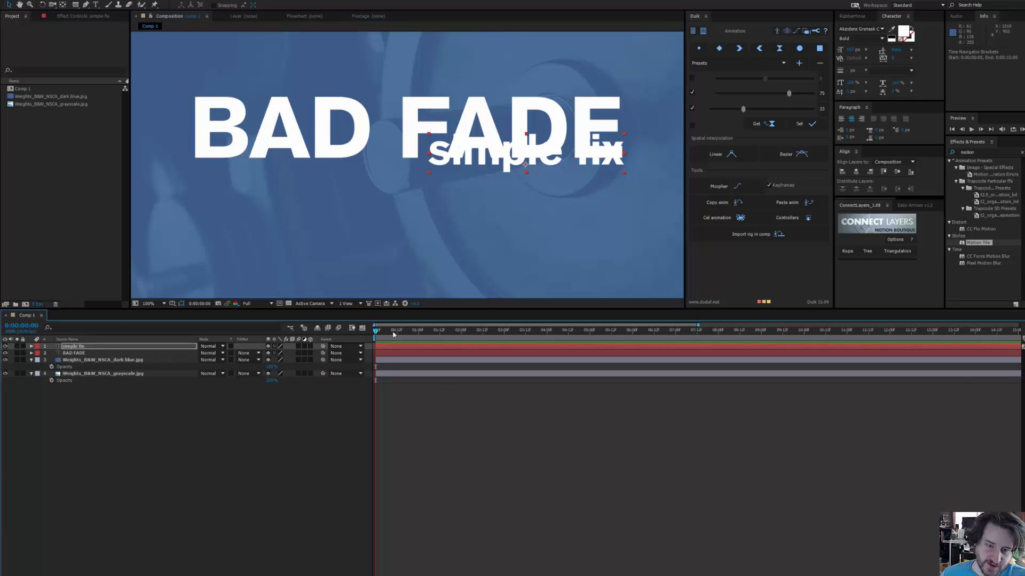
key(Home)
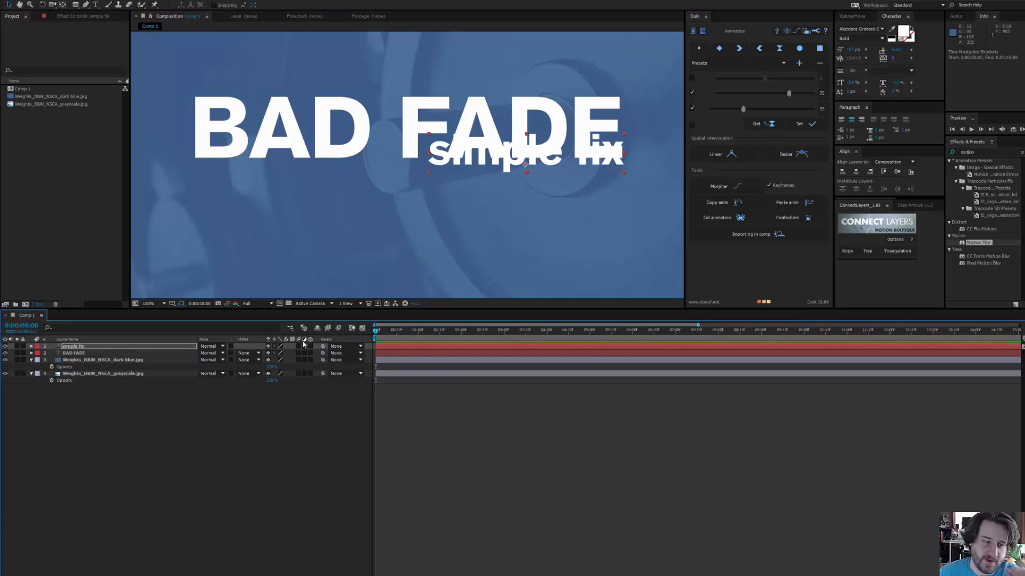
click(3, 380)
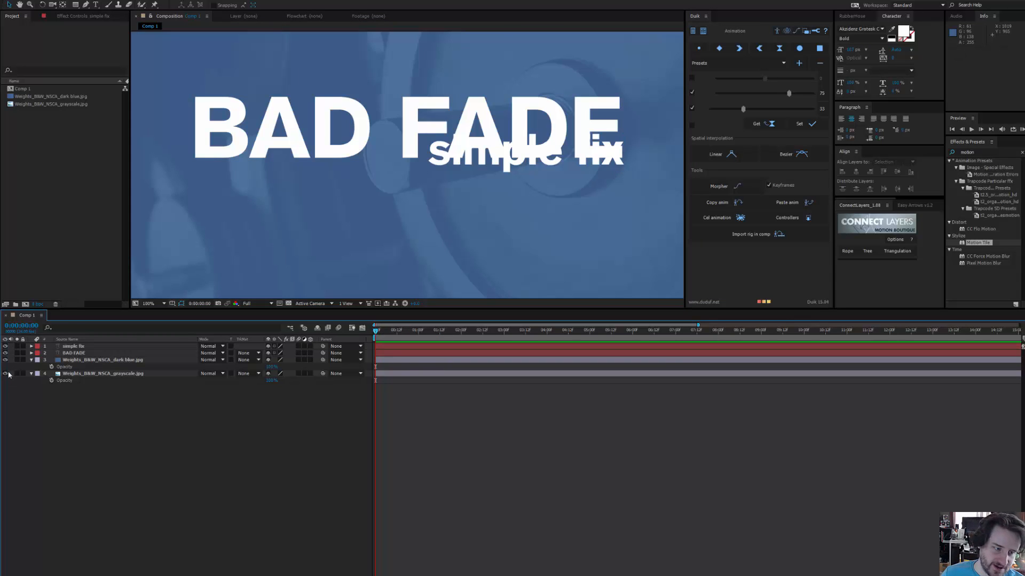
scroll(473, 187, down, 2)
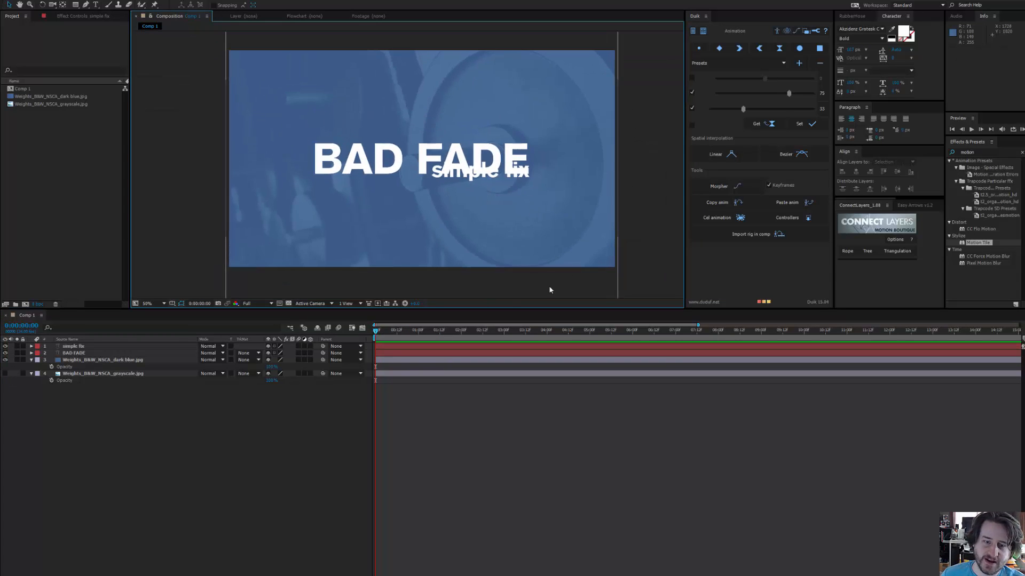
Keyframe the opacity of both text layers and the dark blue image from 0% at the start to 100% at frame 18
mouse_move(375, 330)
mouse_down()
mouse_move(399, 335)
mouse_move(375, 335)
mouse_up()
click(80, 348)
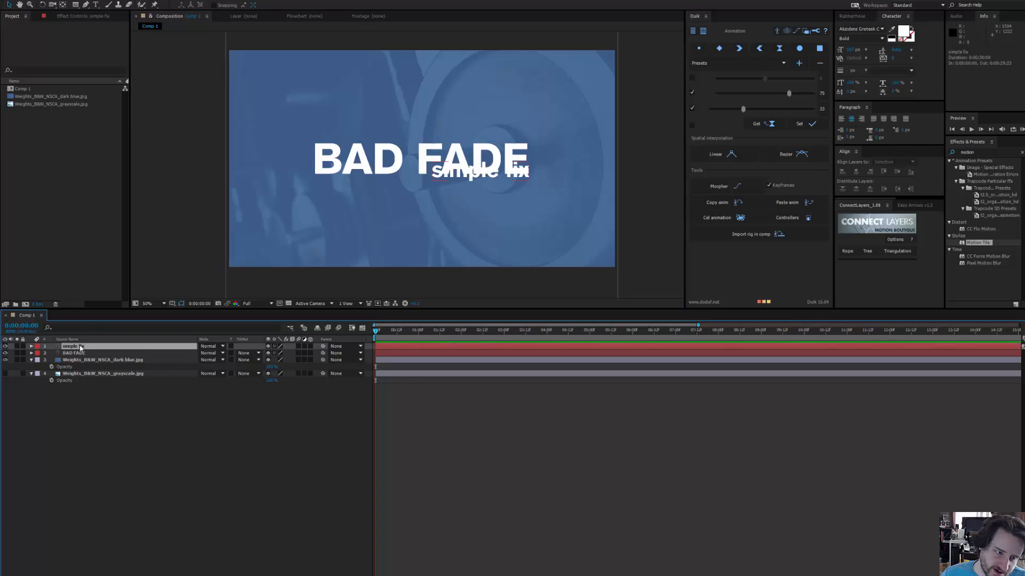
shift+click(77, 359)
key(alt+shift+t)
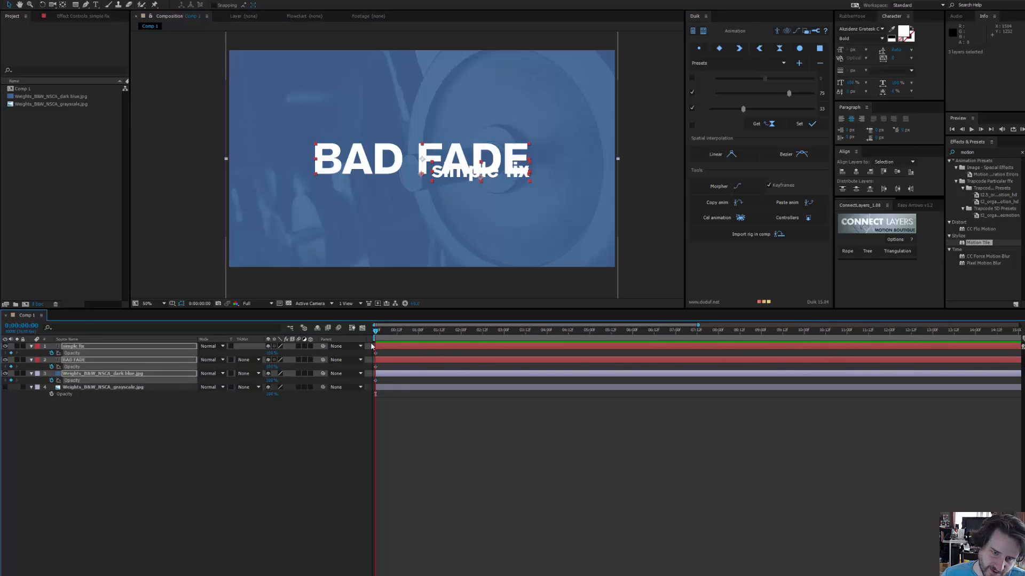
drag(376, 355, 406, 358)
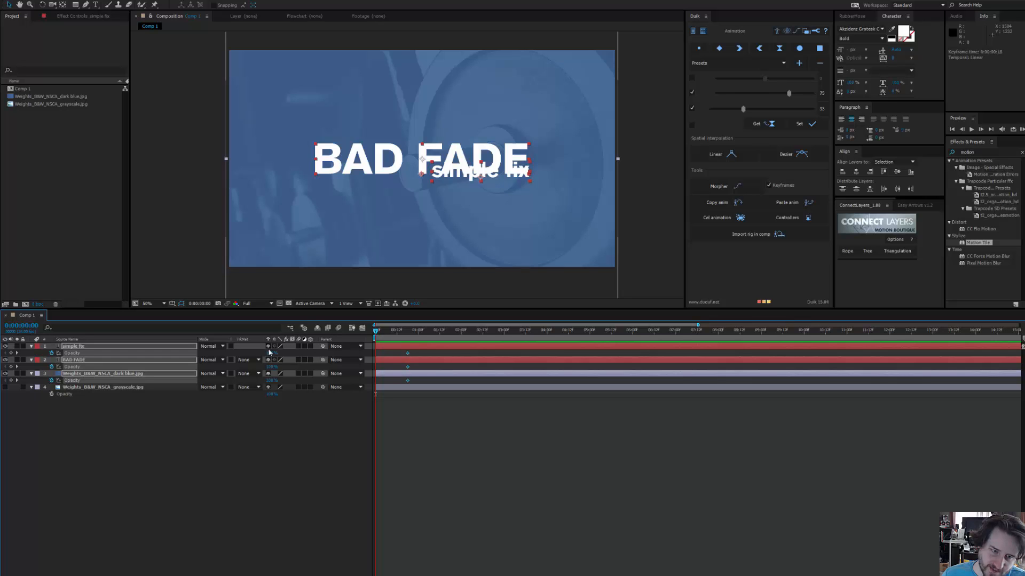
drag(270, 353, 88, 368)
key(space)
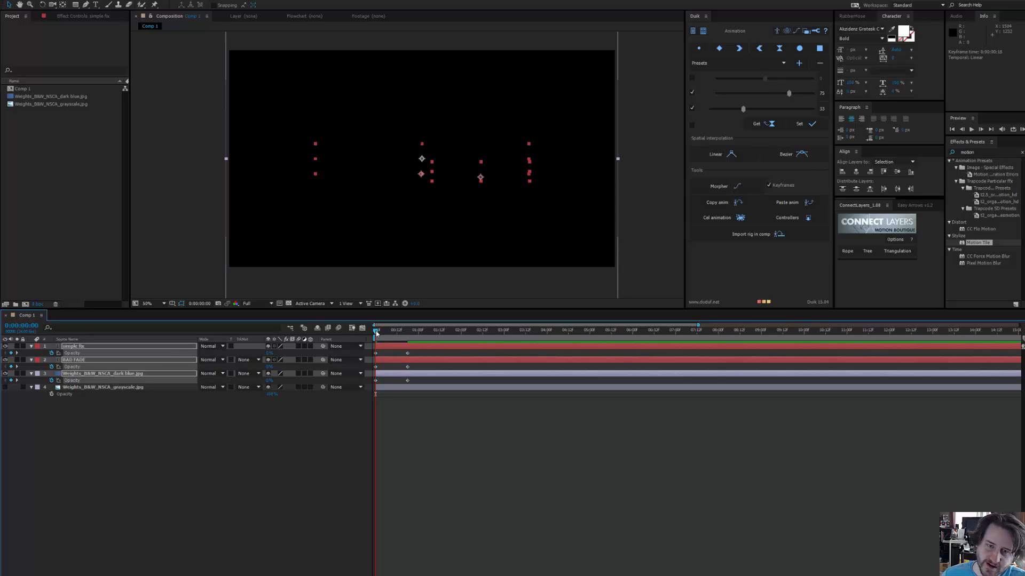
key(space)
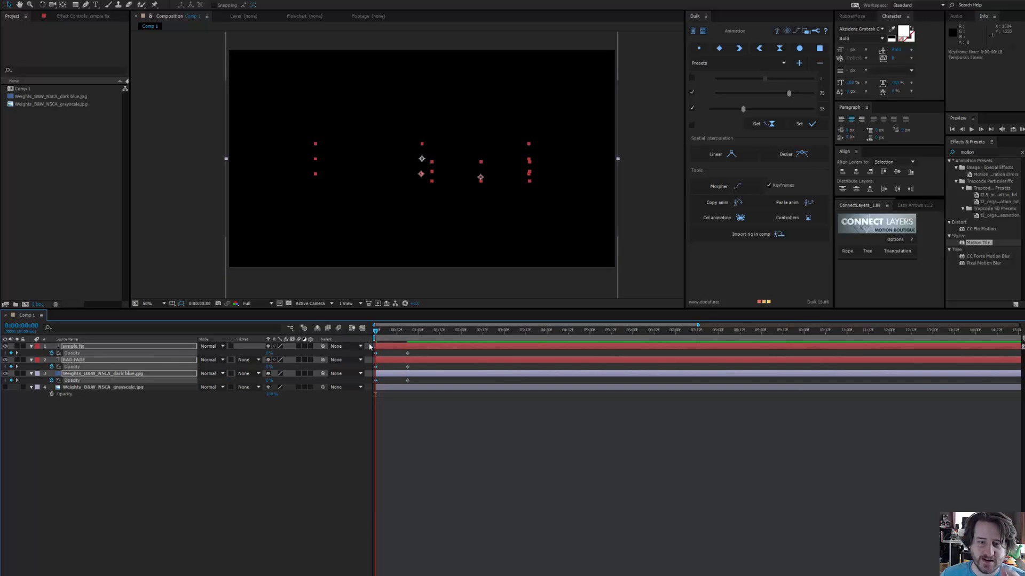
Move the three ending opacity keyframes to 1 second and end the work area at about 2 seconds
drag(375, 332, 416, 383)
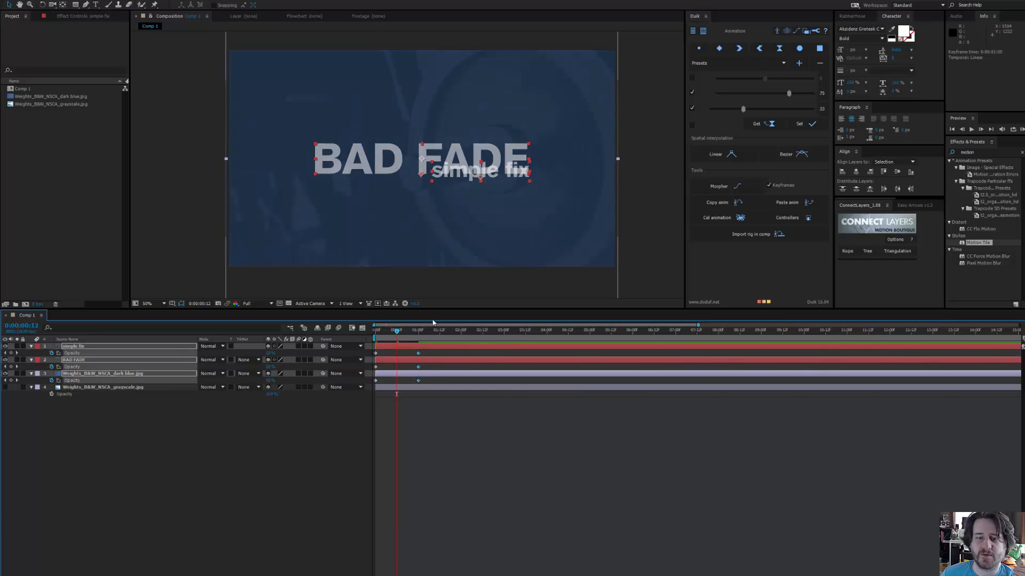
drag(436, 330, 452, 332)
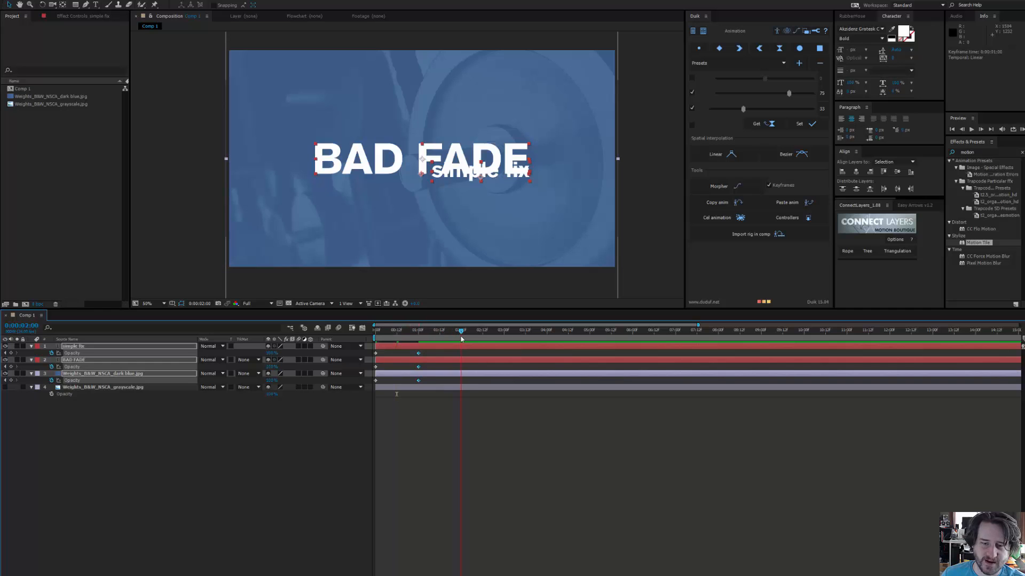
scroll(428, 162, up, 2)
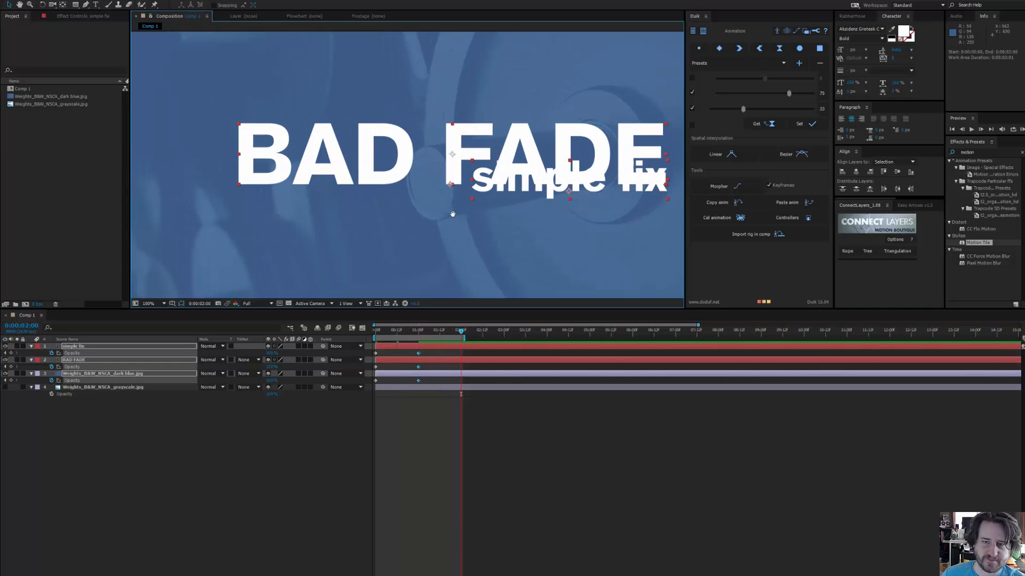
Examine how the semi-transparent BAD FADE, "simple fix" and dark blue image layers show through each other around frame 12 of the fade
drag(451, 334, 391, 339)
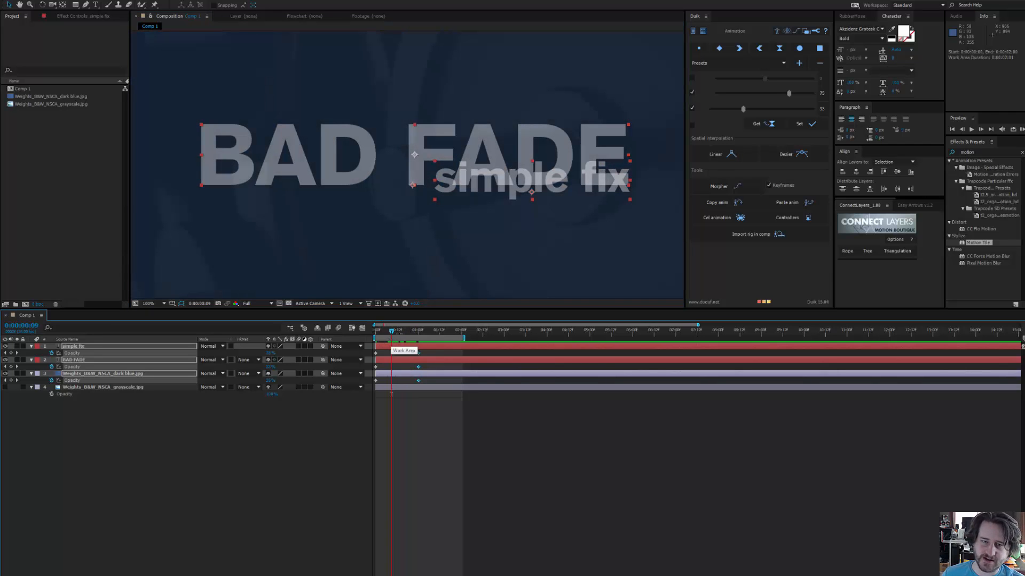
drag(393, 336, 398, 337)
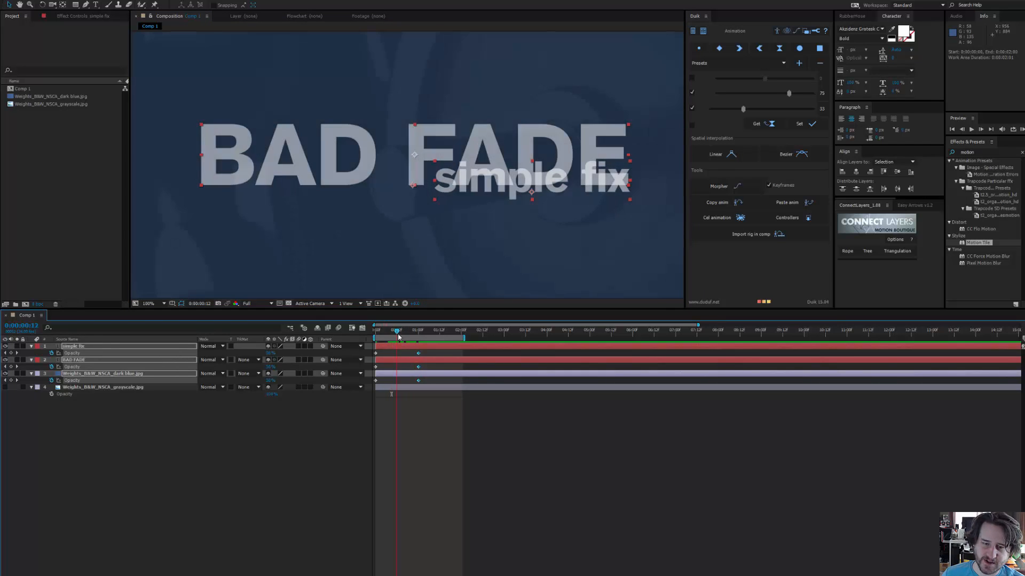
click(273, 445)
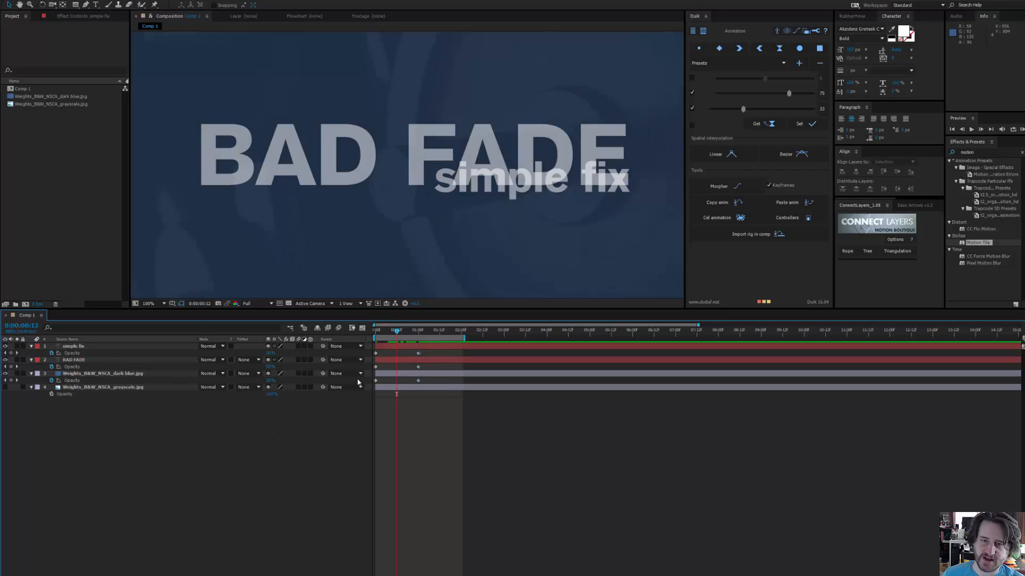
drag(459, 162, 449, 176)
scroll(448, 175, down, 3)
scroll(449, 175, up, 2)
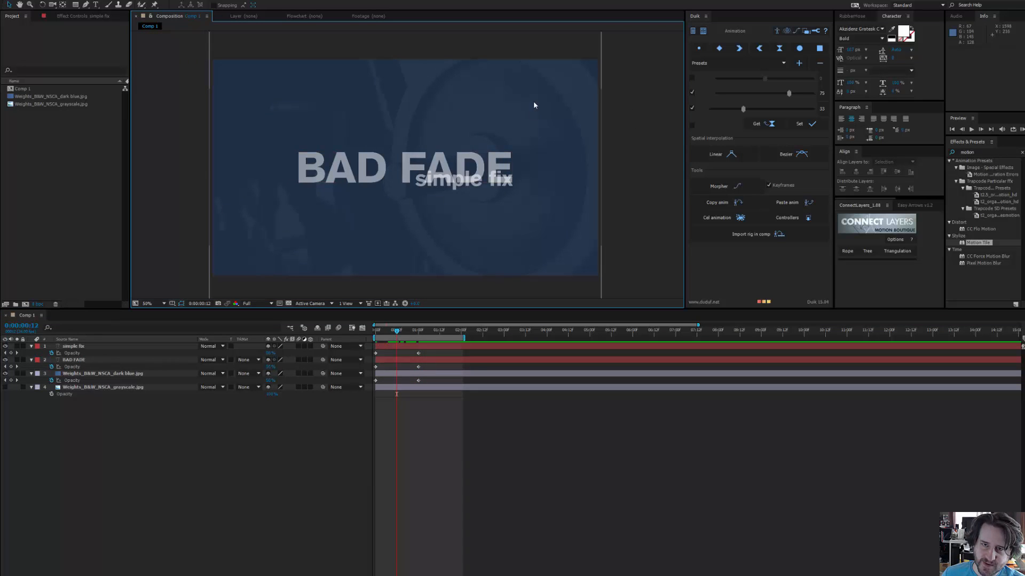
click(536, 94)
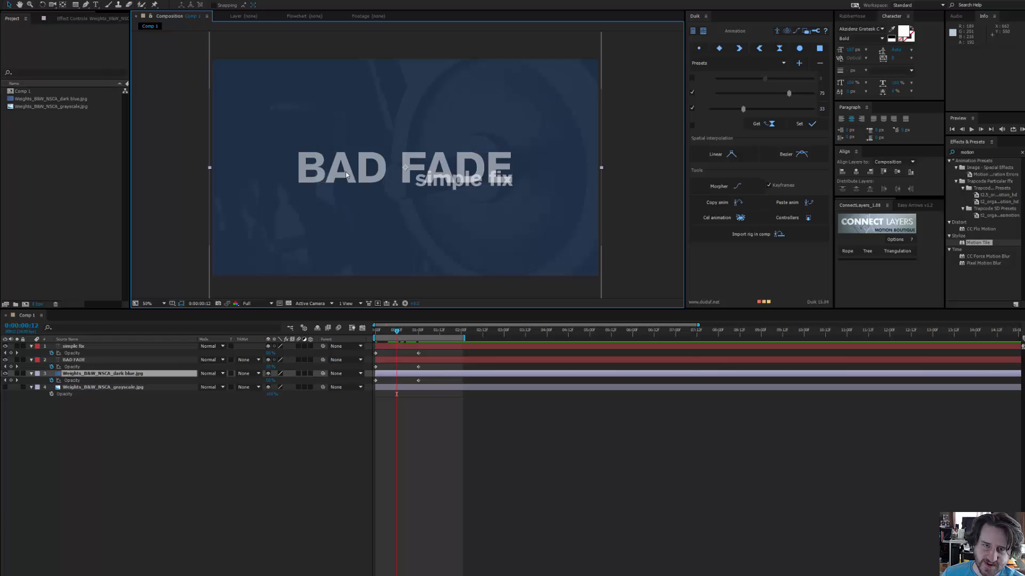
click(77, 362)
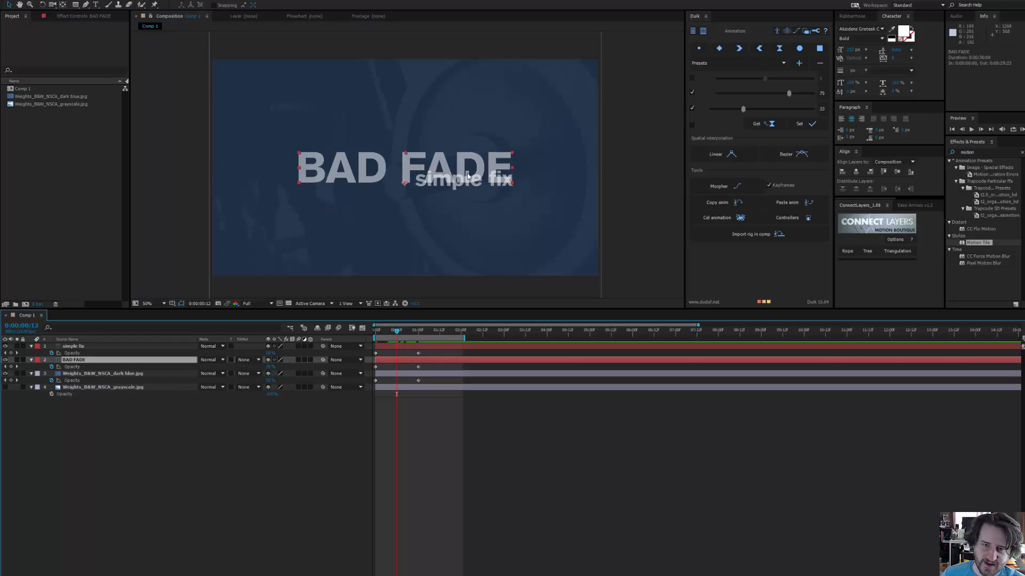
scroll(377, 209, up, 2)
click(75, 347)
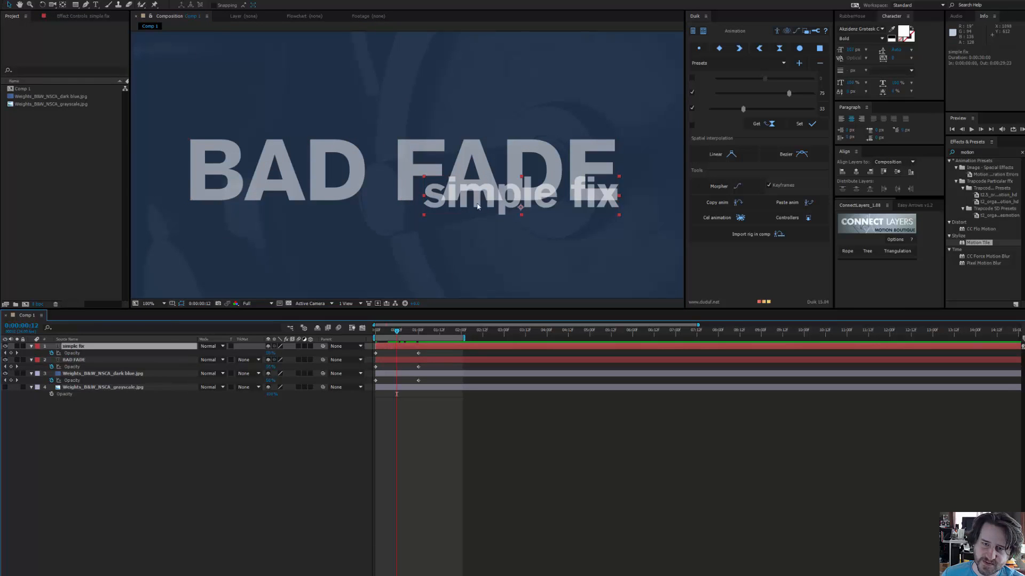
scroll(510, 195, up, 1)
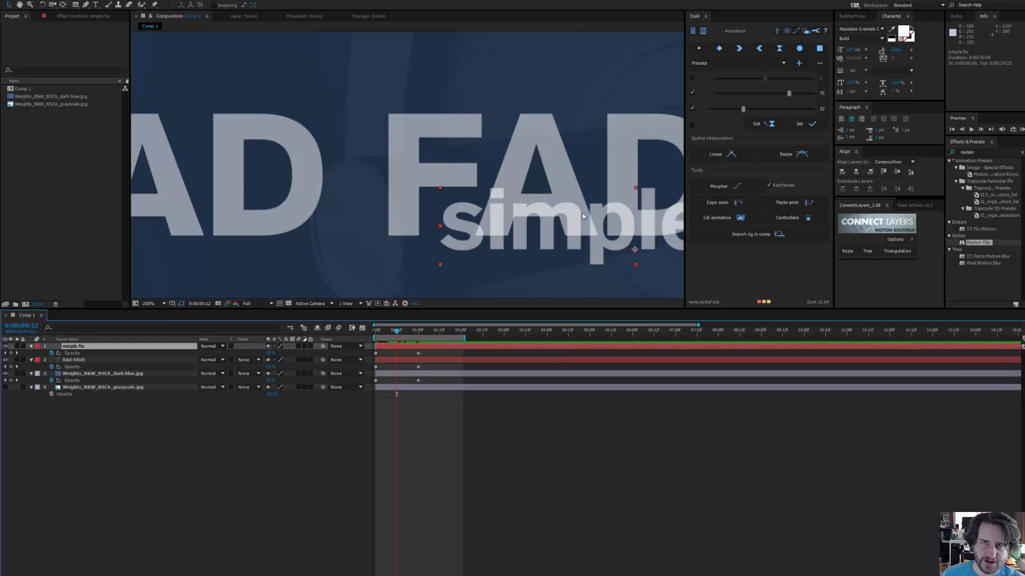
drag(572, 211, 491, 226)
scroll(488, 227, down, 1)
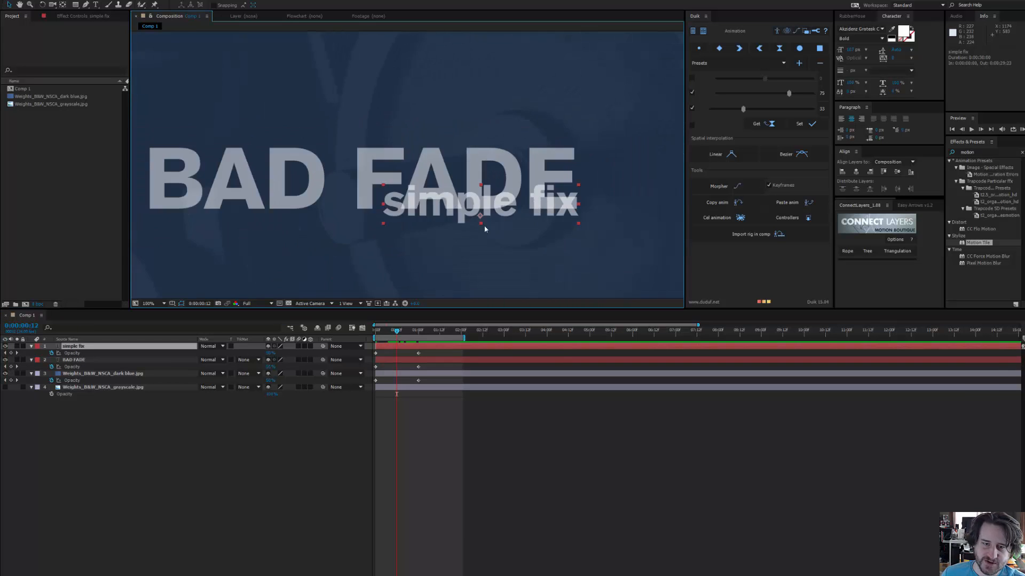
Apply Easy Ease to the three ending opacity keyframes and preview the fade
drag(401, 334, 414, 380)
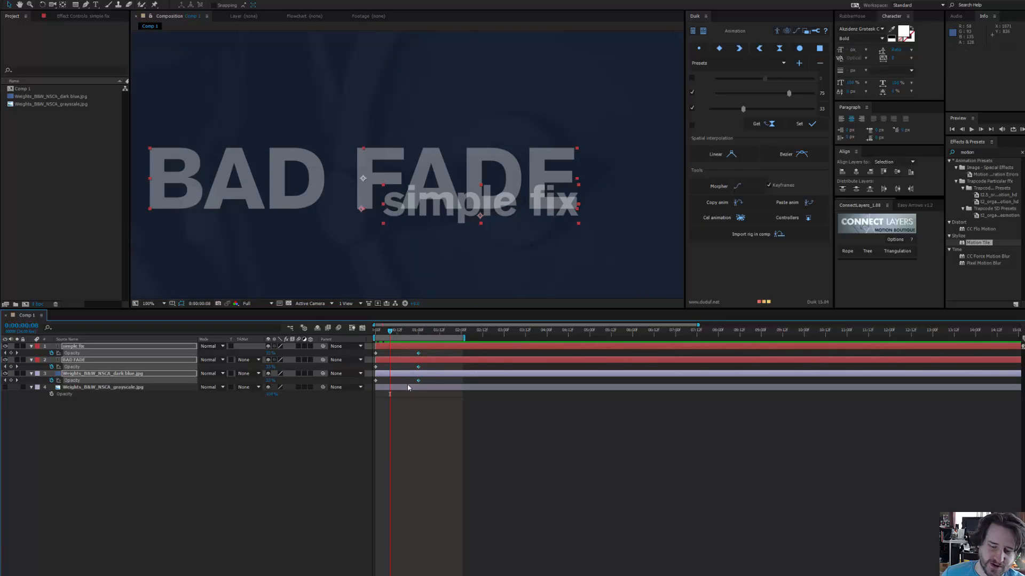
key(F9)
mouse_move(390, 334)
mouse_down()
mouse_move(416, 336)
mouse_move(383, 349)
mouse_up()
scroll(514, 171, down, 2)
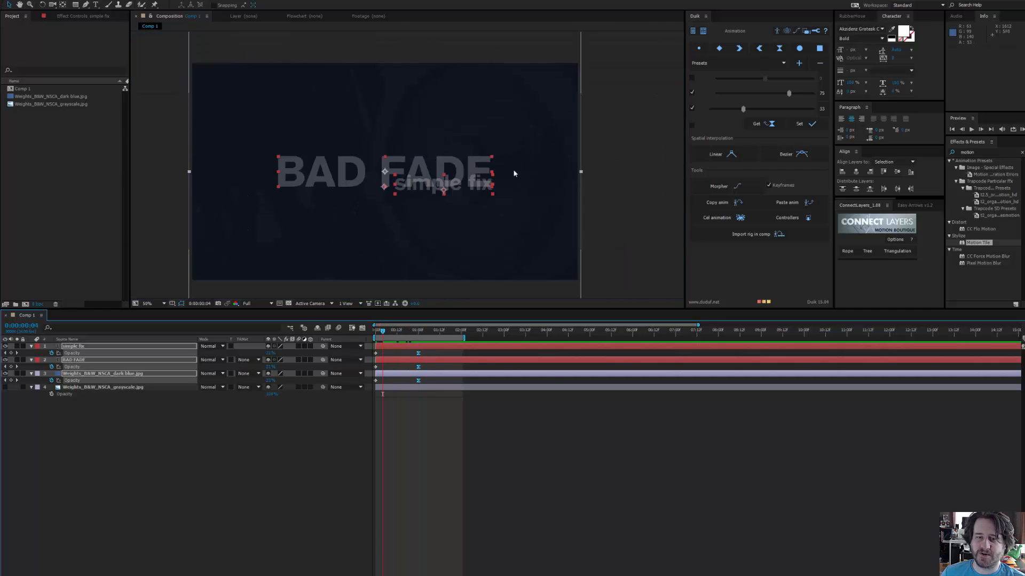
key(space)
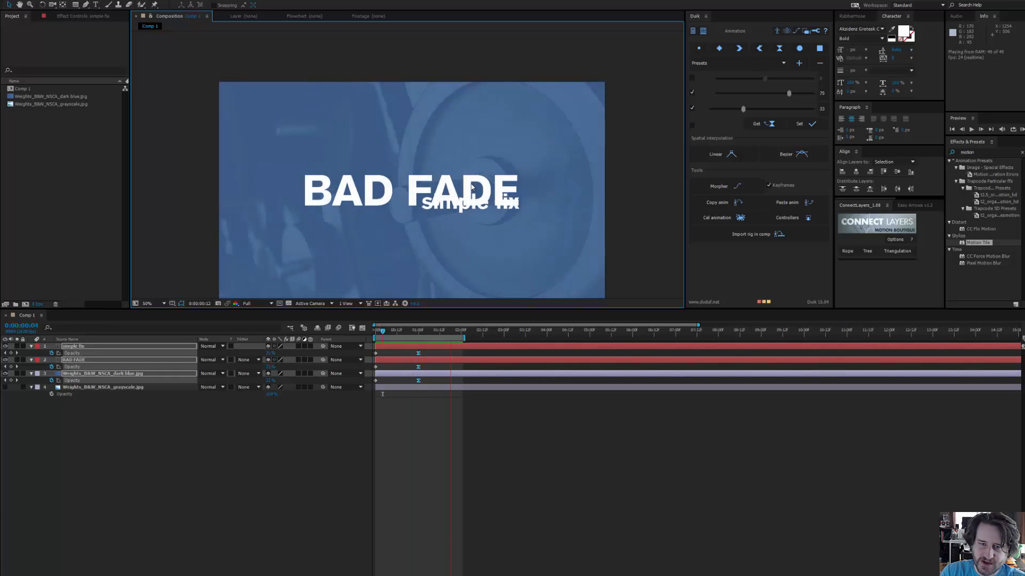
key(space)
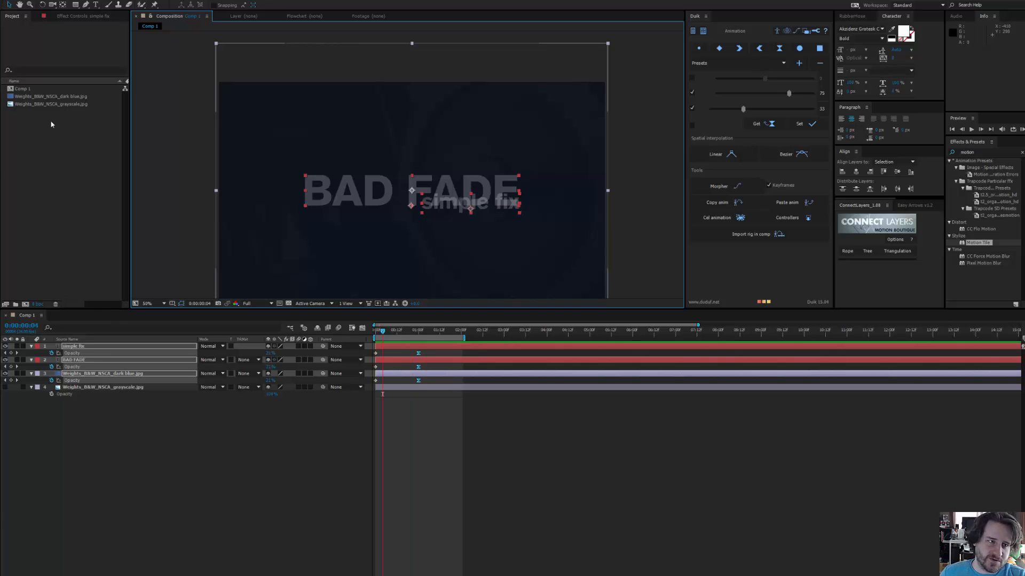
Rename the Comp 1 composition as BAD FADE
click(24, 89)
key(Return)
text(B)
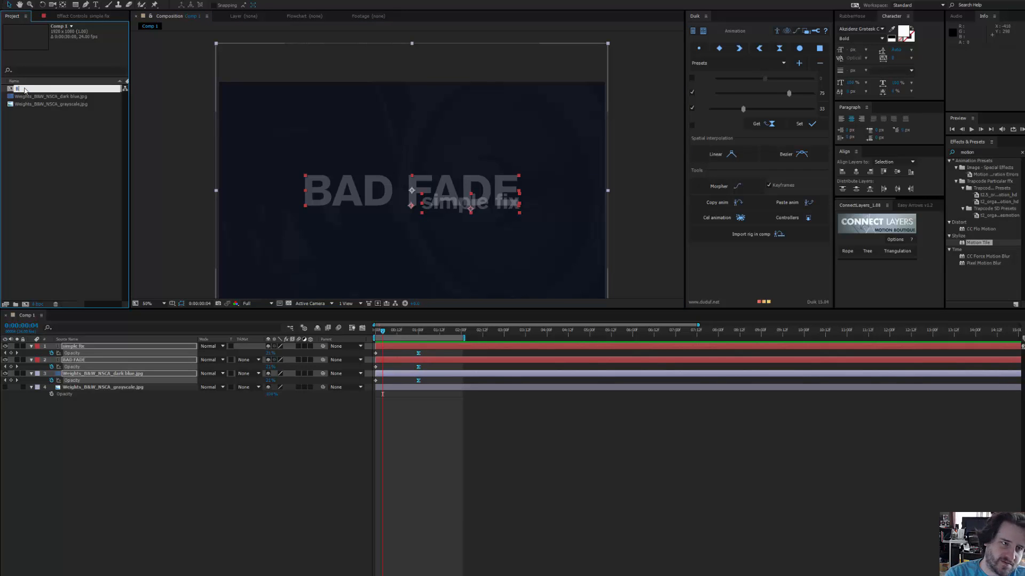
text(AD FADE)
key(Return)
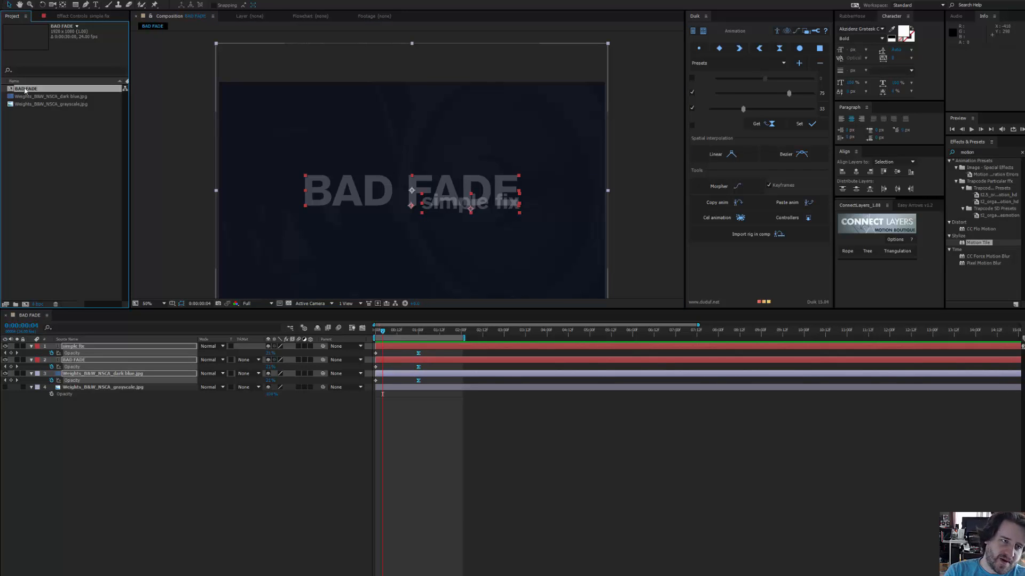
Duplicate the BAD FADE composition, name the copy GOOD FADE, and open it
key(ctrl+d)
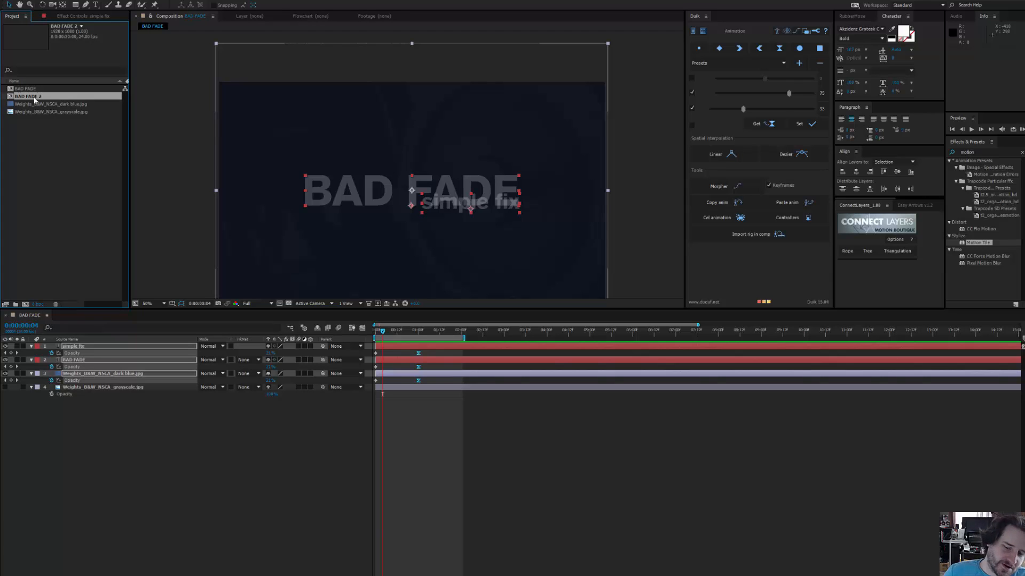
key(Return)
text(GOOD)
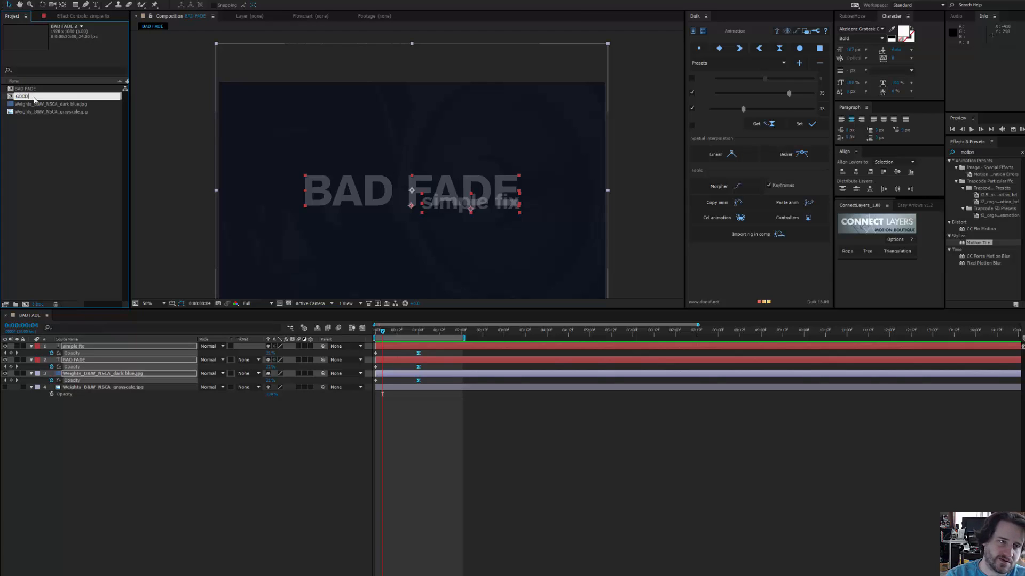
text( FADE)
key(Return)
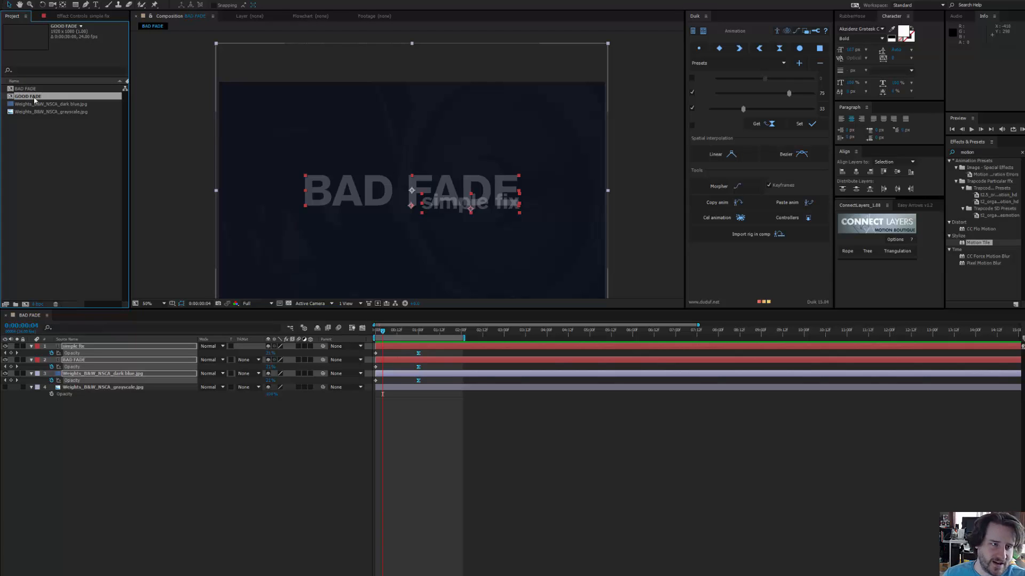
double_click(34, 97)
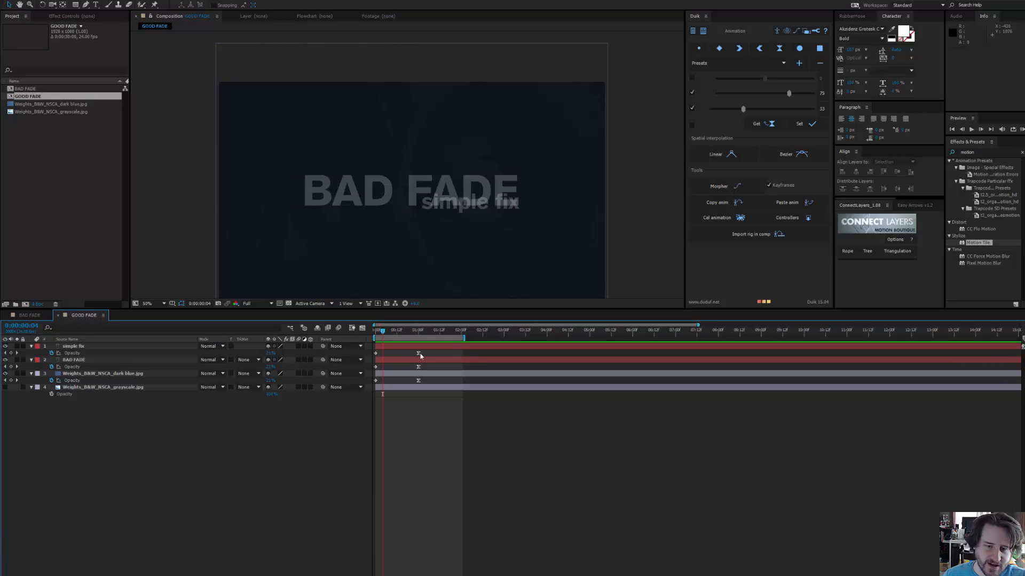
Delete all opacity keyframes from the two text layers and the dark blue image with the current time at 1 second
click(418, 332)
drag(429, 351, 370, 383)
key(Delete)
click(313, 414)
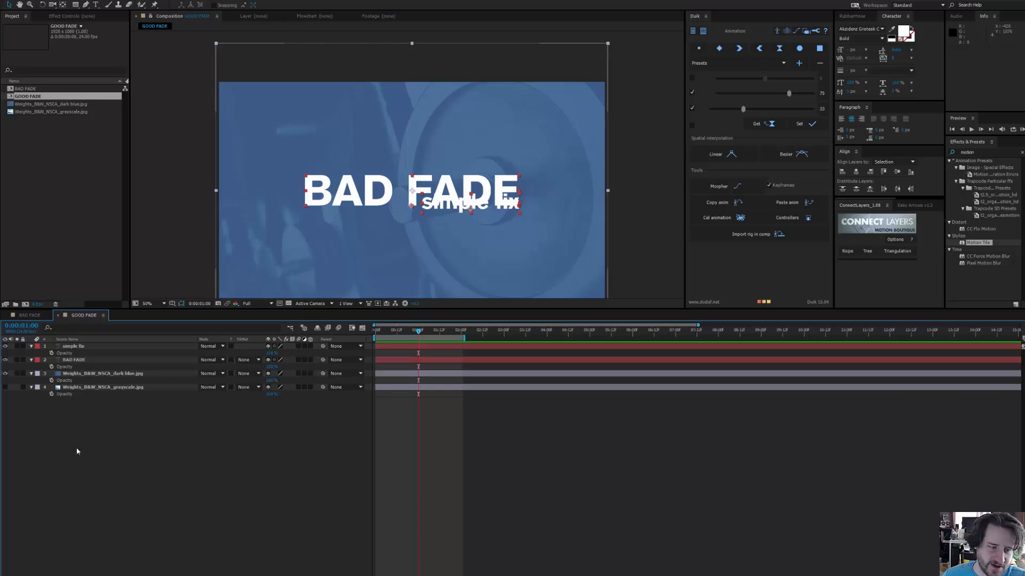
Add a black solid at composition size above all the other layers
right_click(141, 454)
mouse_move(158, 456)
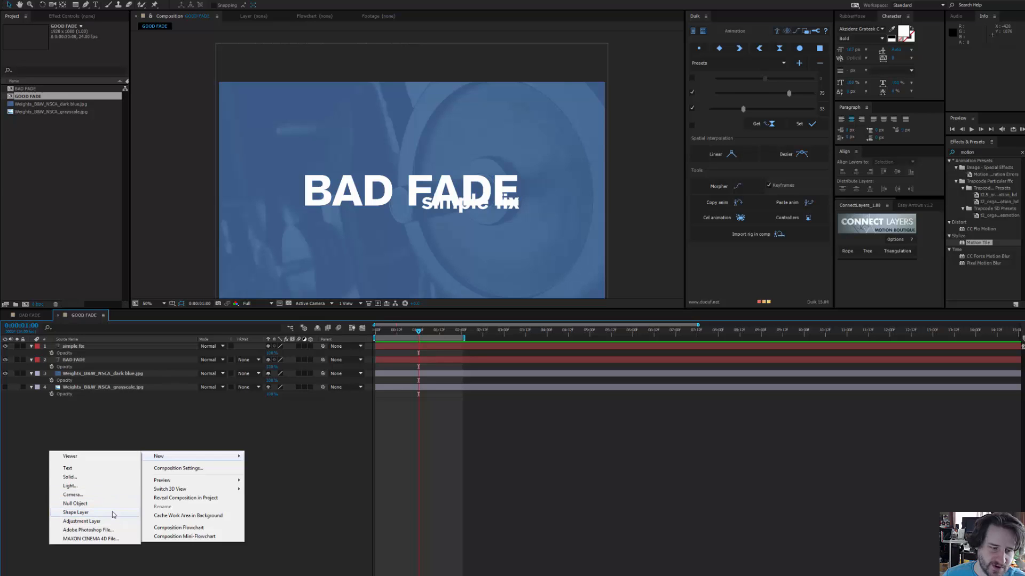
click(117, 479)
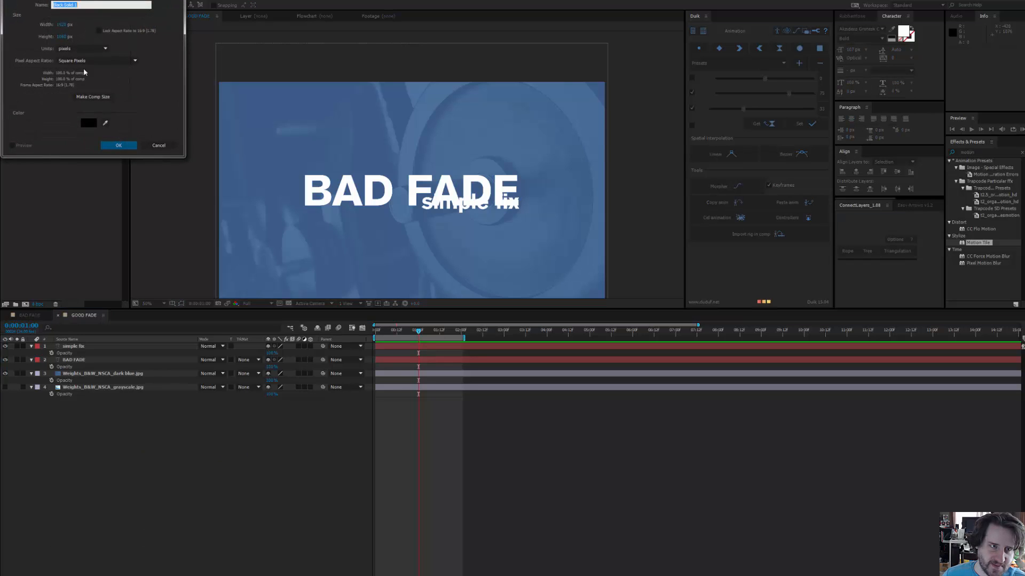
click(118, 145)
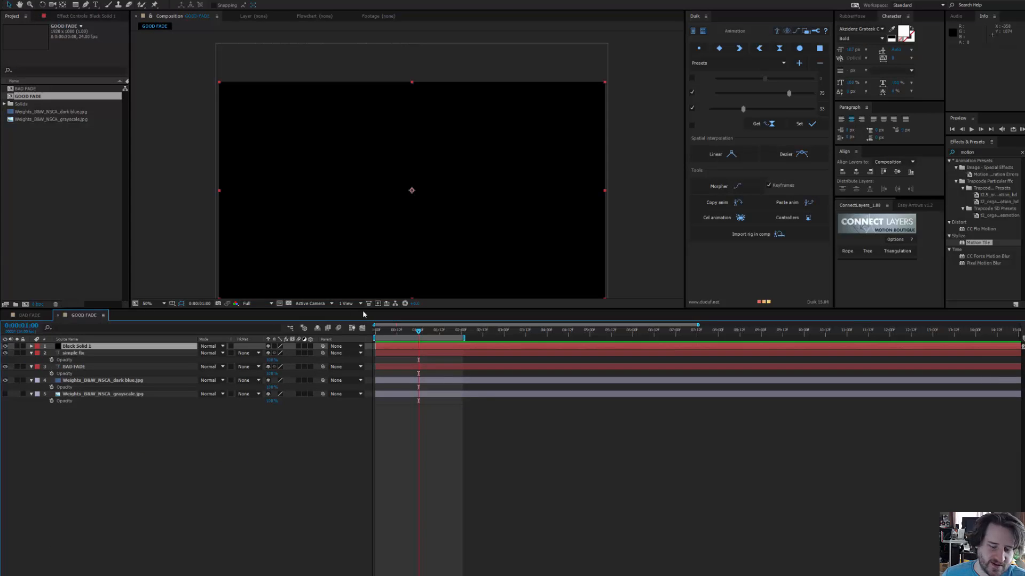
Keyframe the black solid's opacity from 100% at the start to 0% at 1 second
key(t)
click(51, 353)
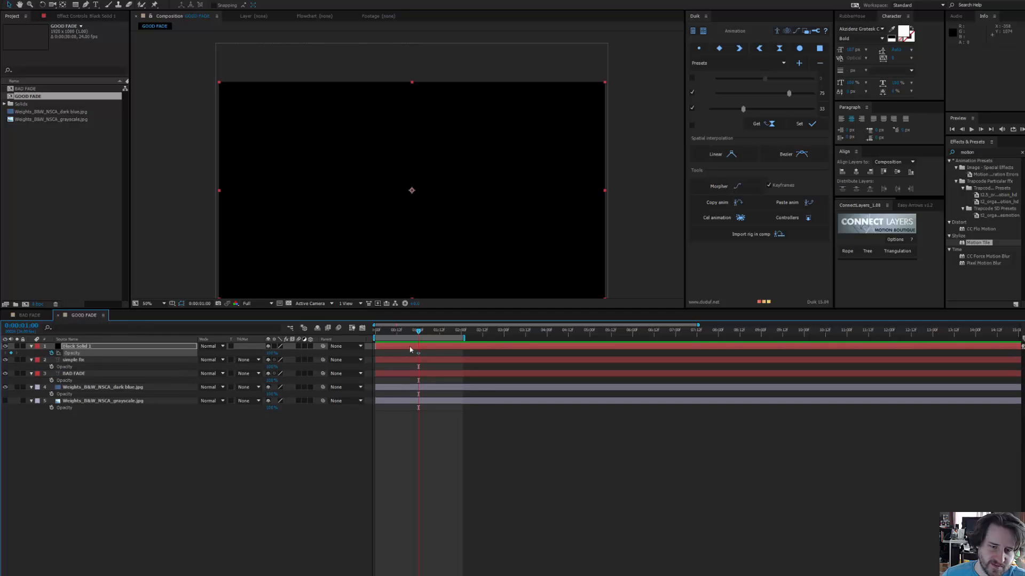
drag(419, 354, 384, 362)
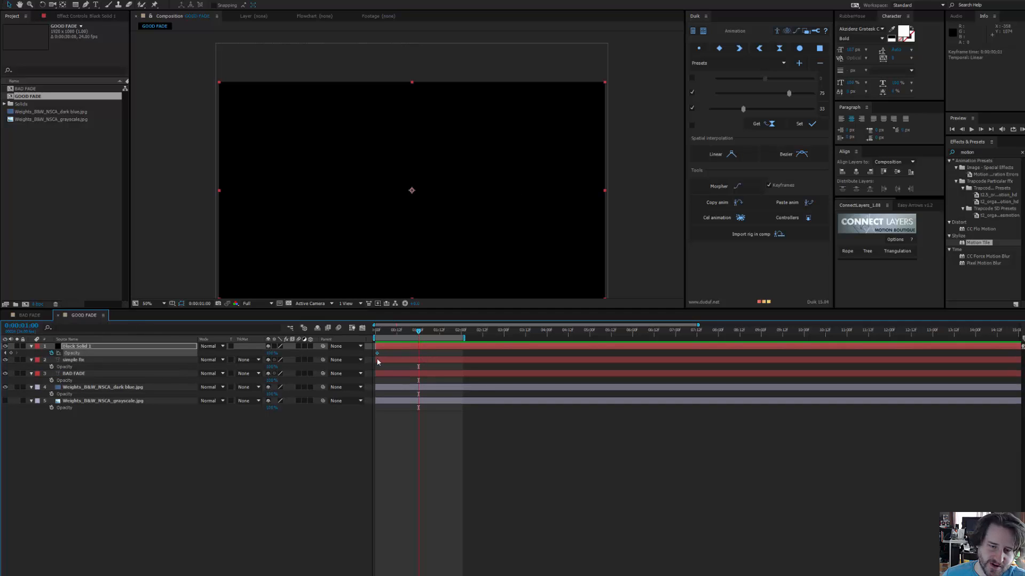
click(273, 353)
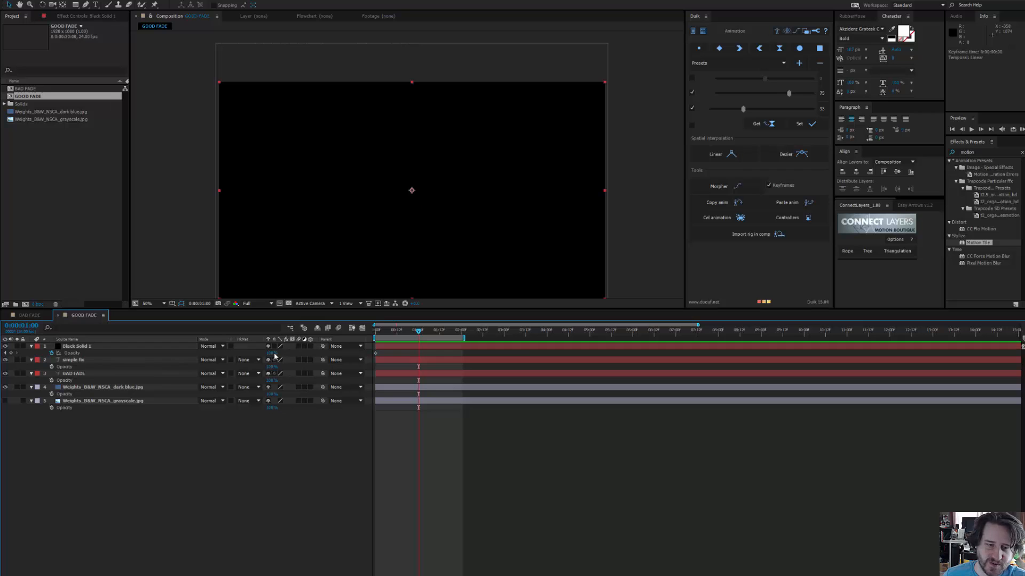
text(0)
key(Return)
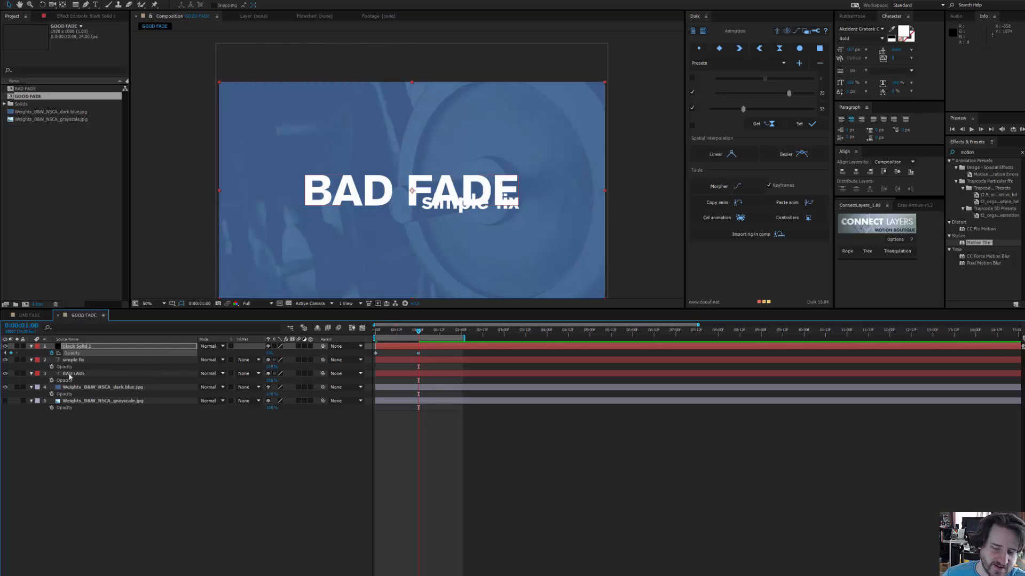
Trim the black solid's end to 1 second and apply Easy Ease to its ending opacity keyframe
key(alt+bracketright)
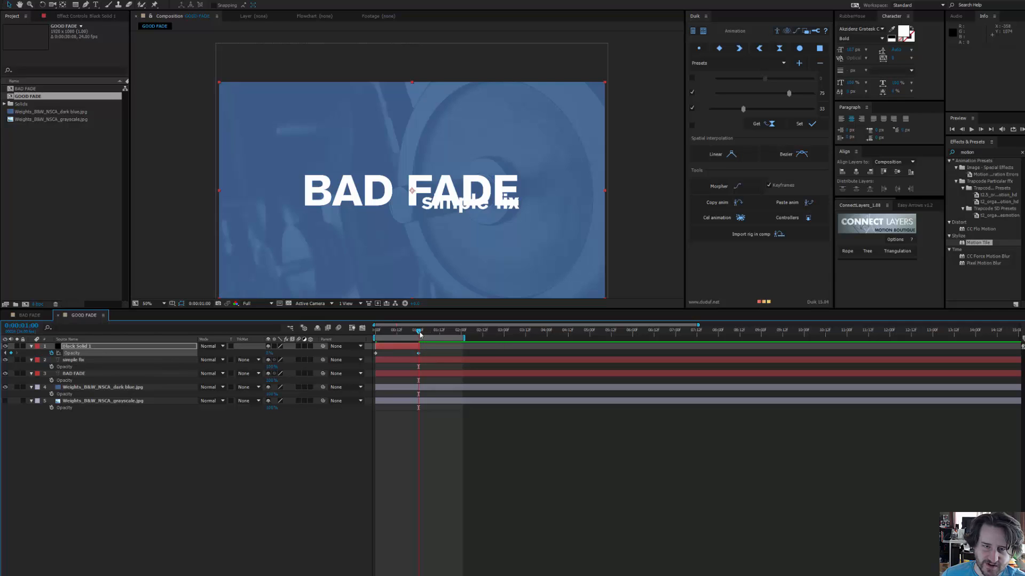
drag(411, 333, 393, 354)
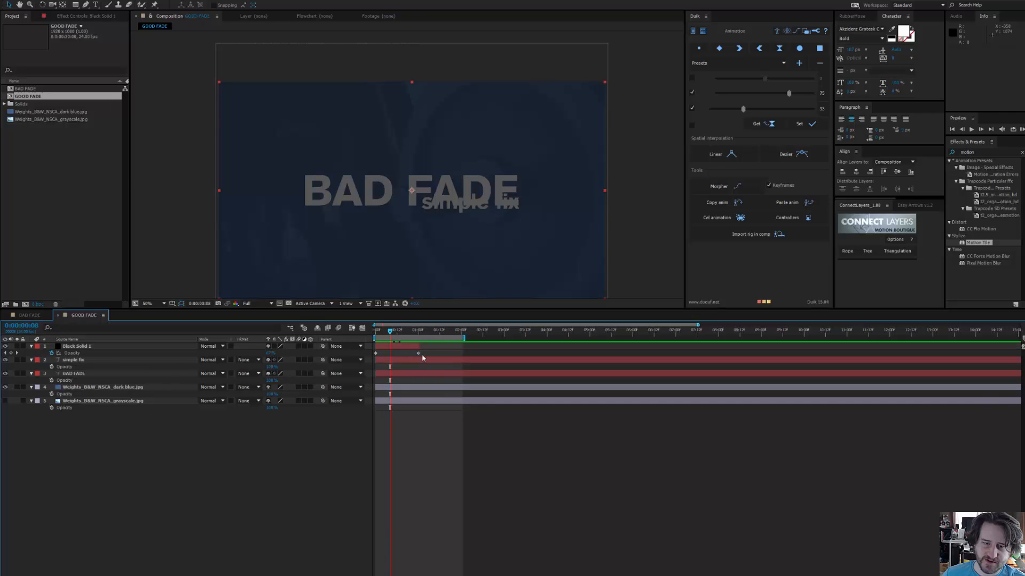
key(F9)
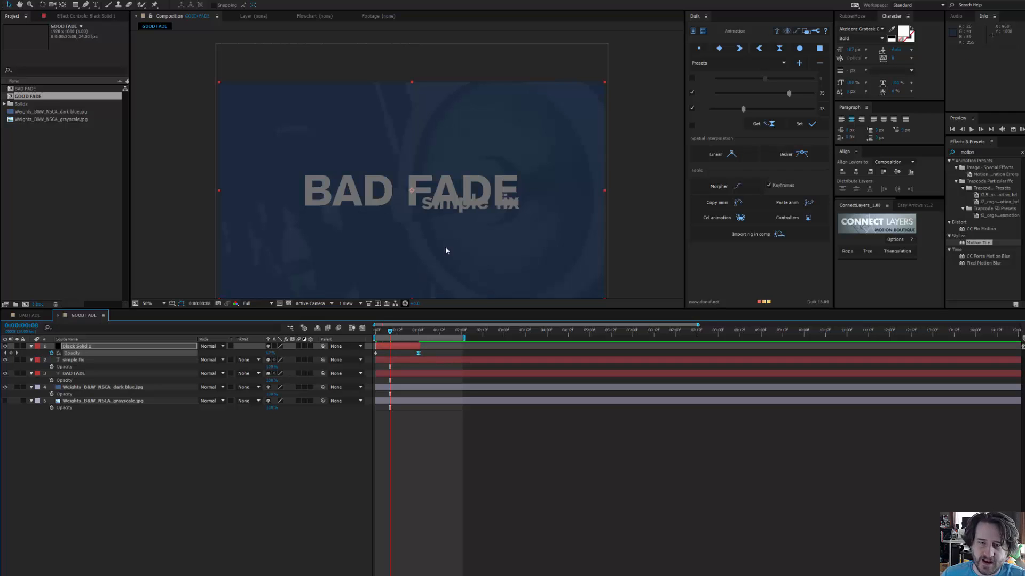
Examine the overlapping text closely around frame 12 of the GOOD FADE composition and compare it with the BAD FADE composition
scroll(445, 246, up, 4)
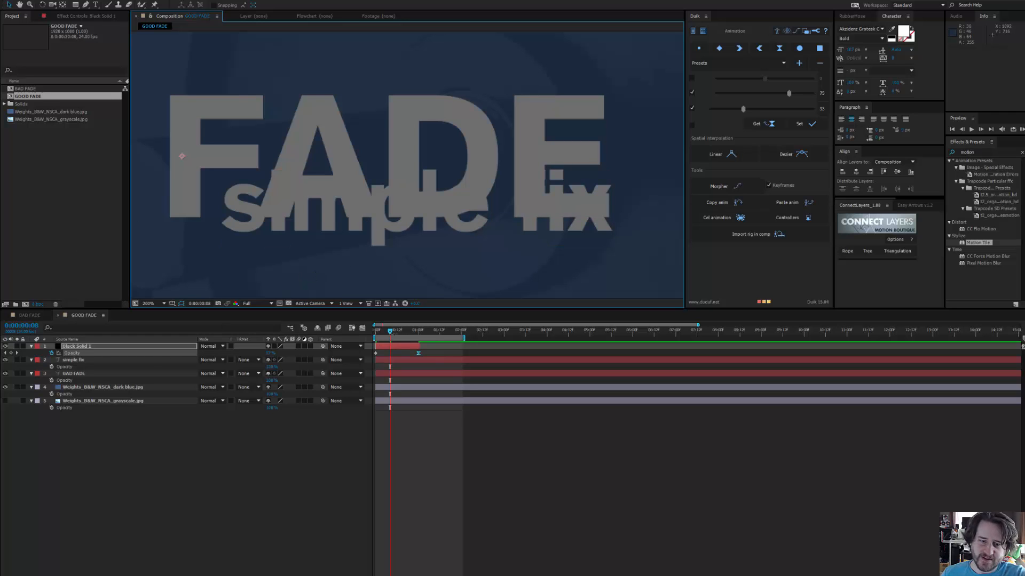
drag(390, 331, 396, 332)
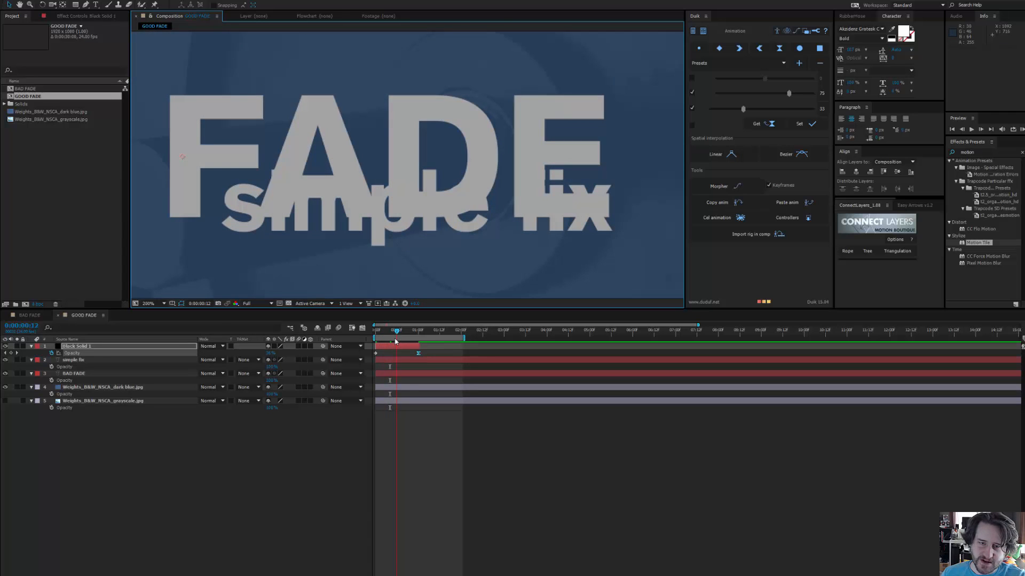
scroll(441, 220, down, 1)
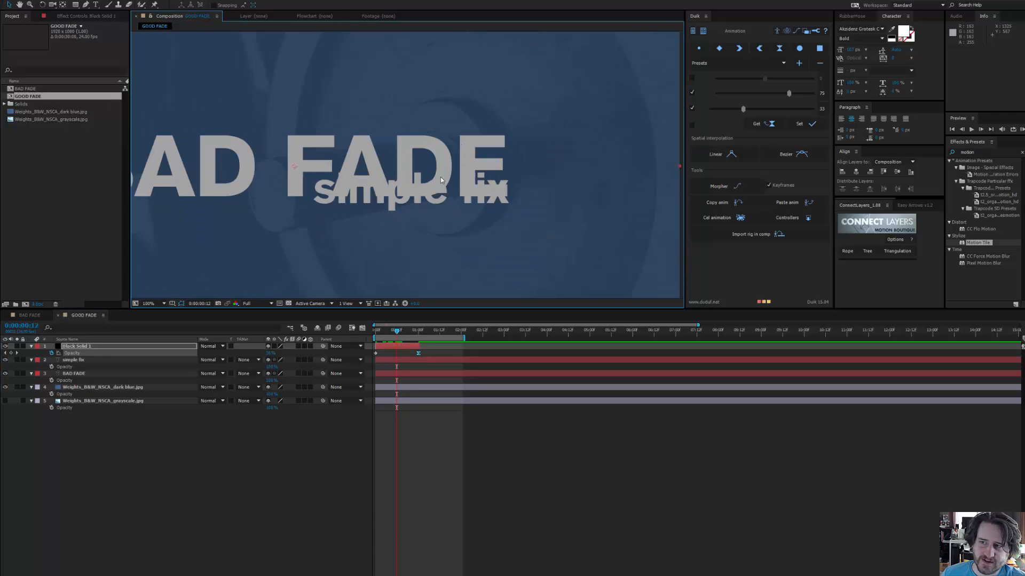
key(comma)
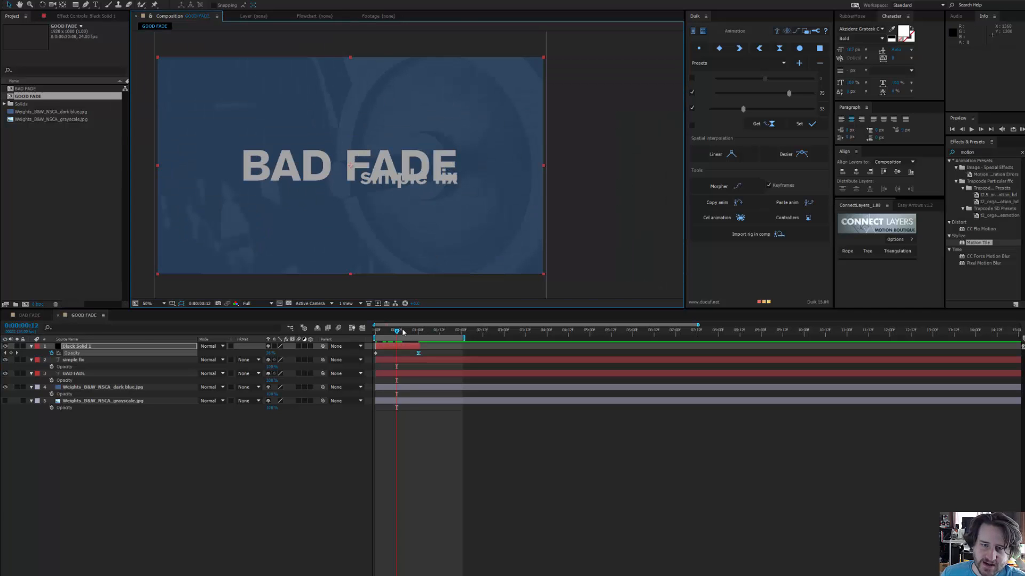
mouse_move(403, 332)
mouse_down()
mouse_move(415, 332)
mouse_move(396, 332)
mouse_up()
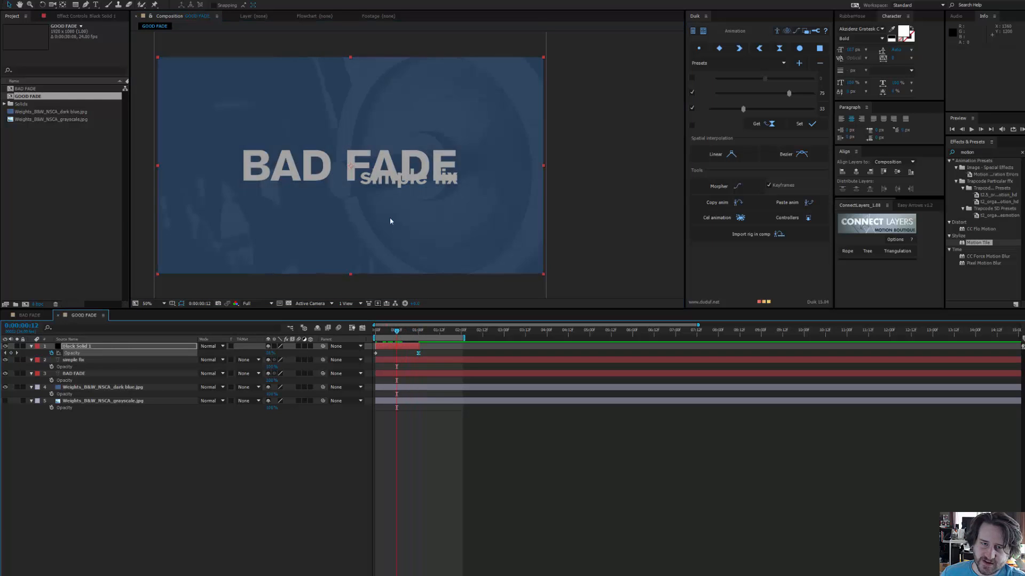
key(period)
key(period)
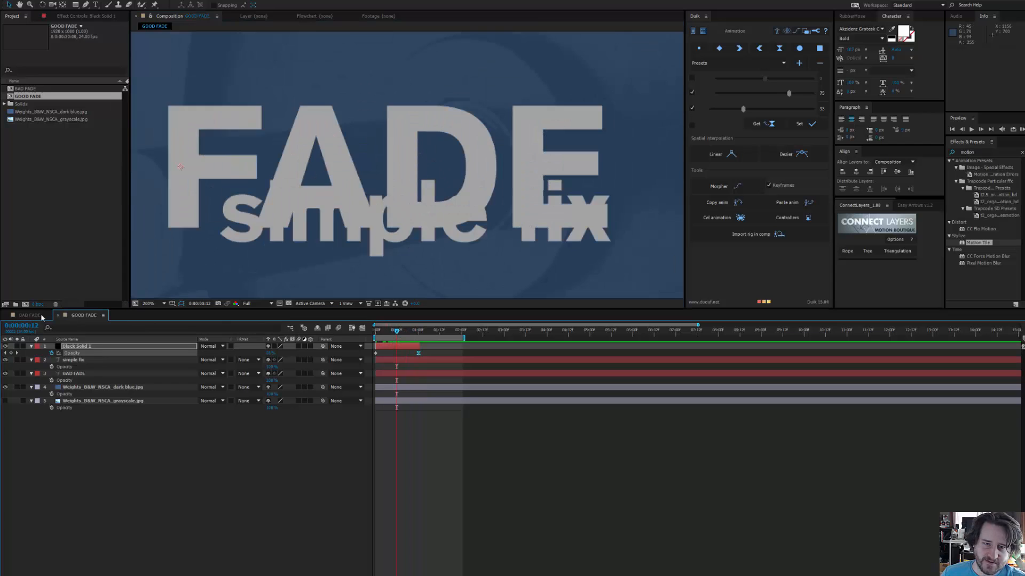
click(40, 315)
key(period)
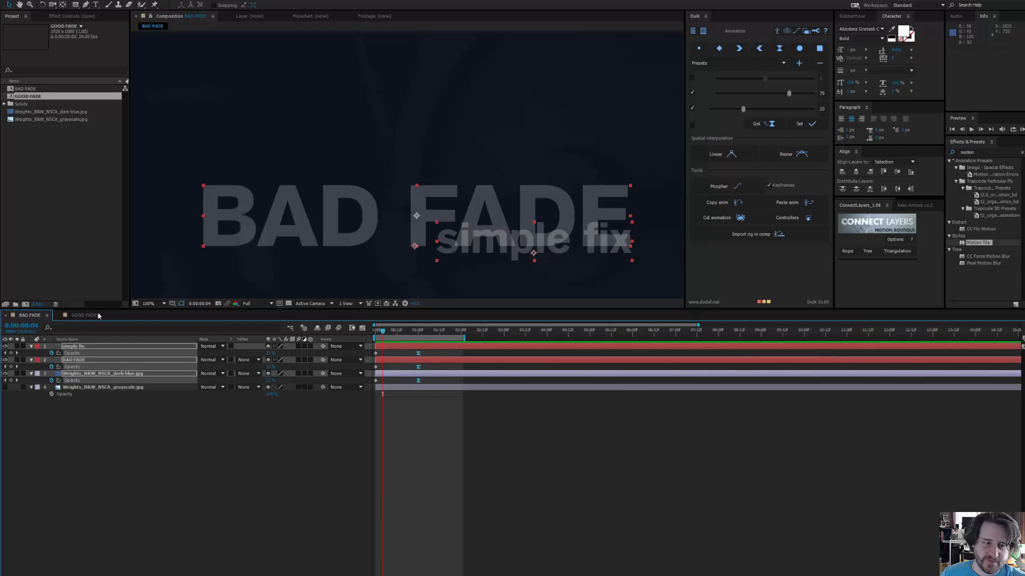
click(84, 315)
key(comma)
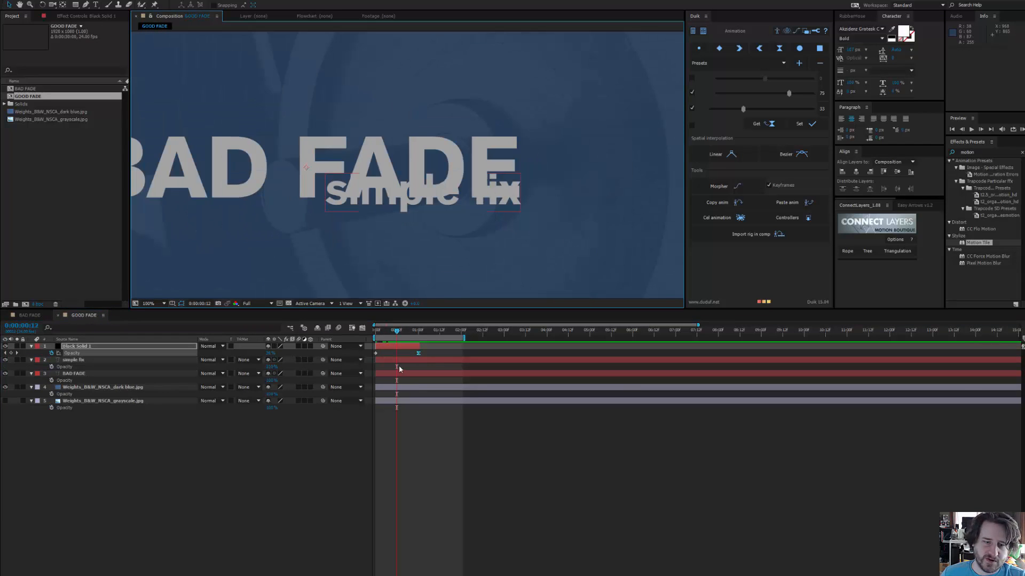
Change the BAD FADE text in the GOOD FADE composition to read GOOD FADE
click(92, 375)
drag(290, 198, 257, 187)
key(ctrl+t)
key(BackSpace)
key(BackSpace)
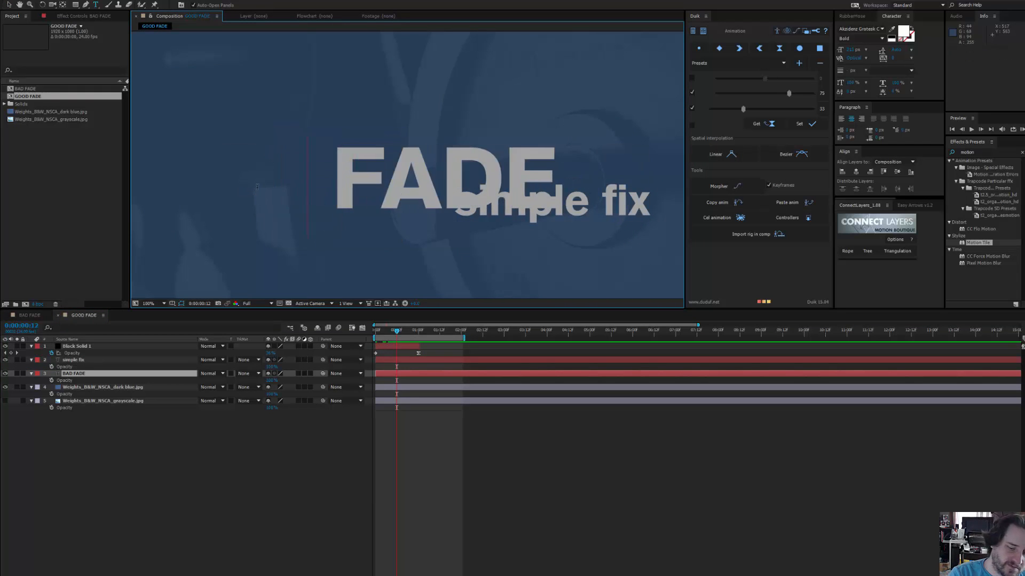
text(GOOD)
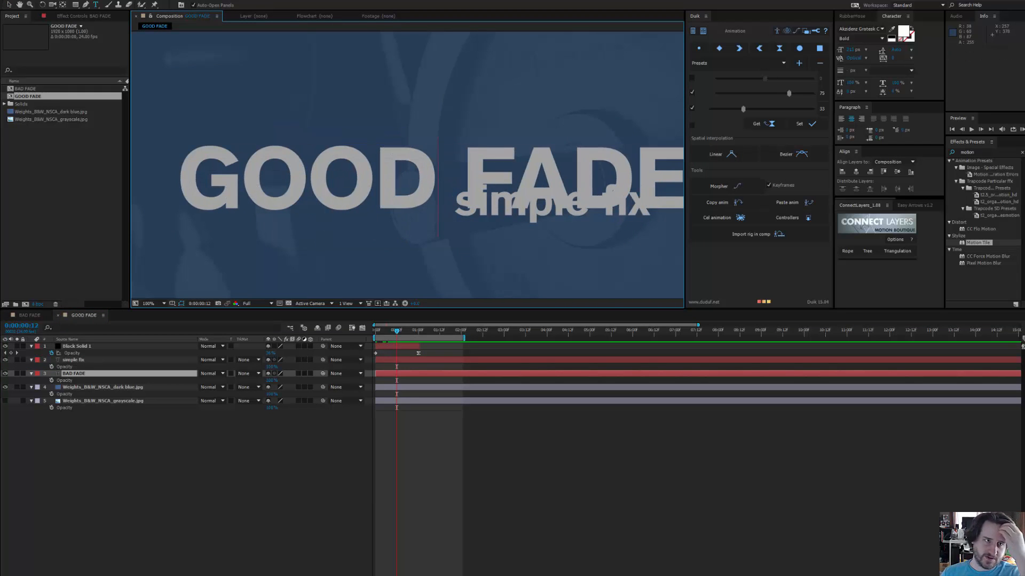
click(9, 5)
drag(466, 230, 431, 225)
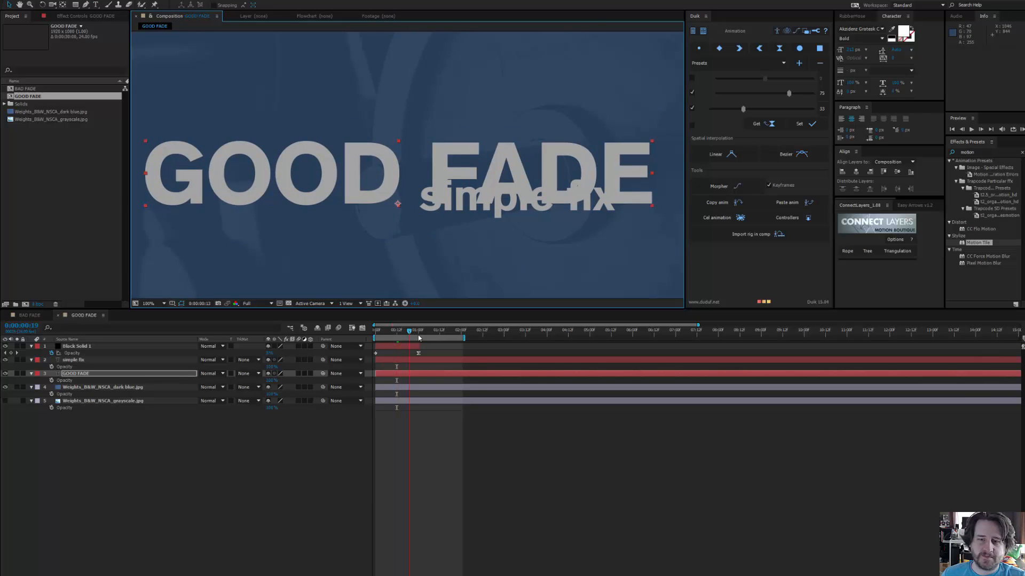
Preview the fades in the GOOD FADE and BAD FADE compositions to compare them
key(space)
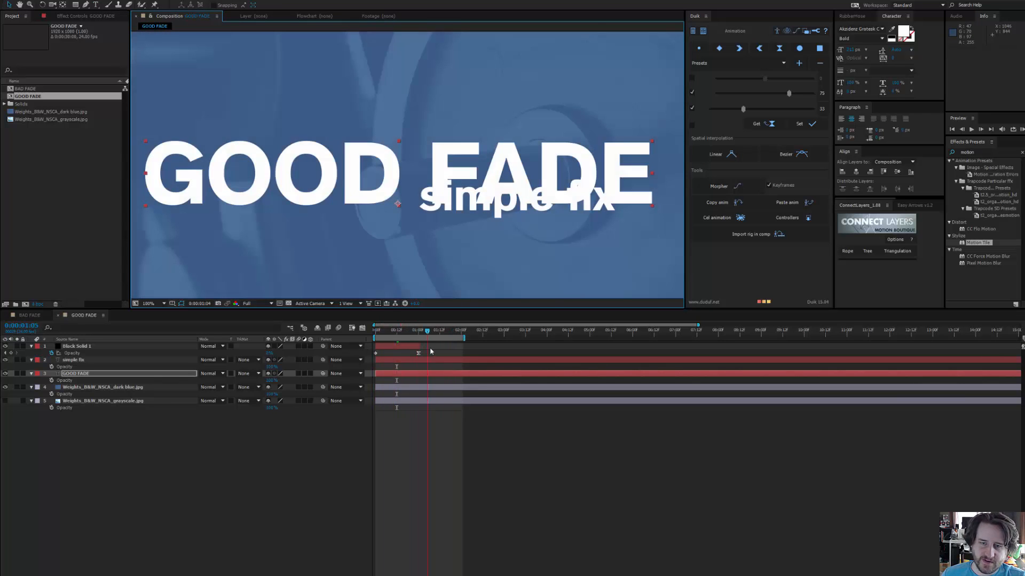
drag(438, 352, 439, 352)
click(31, 315)
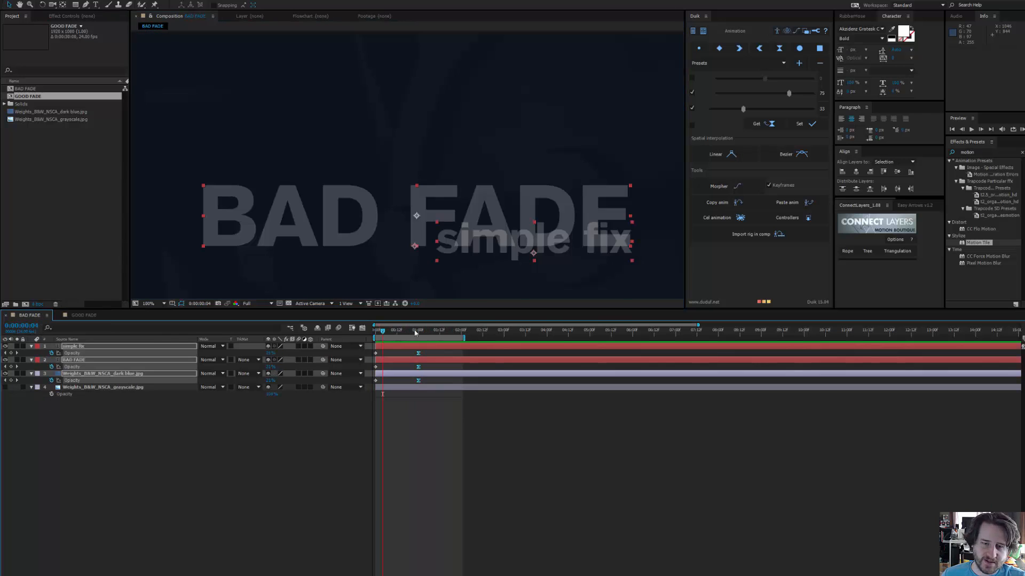
key(space)
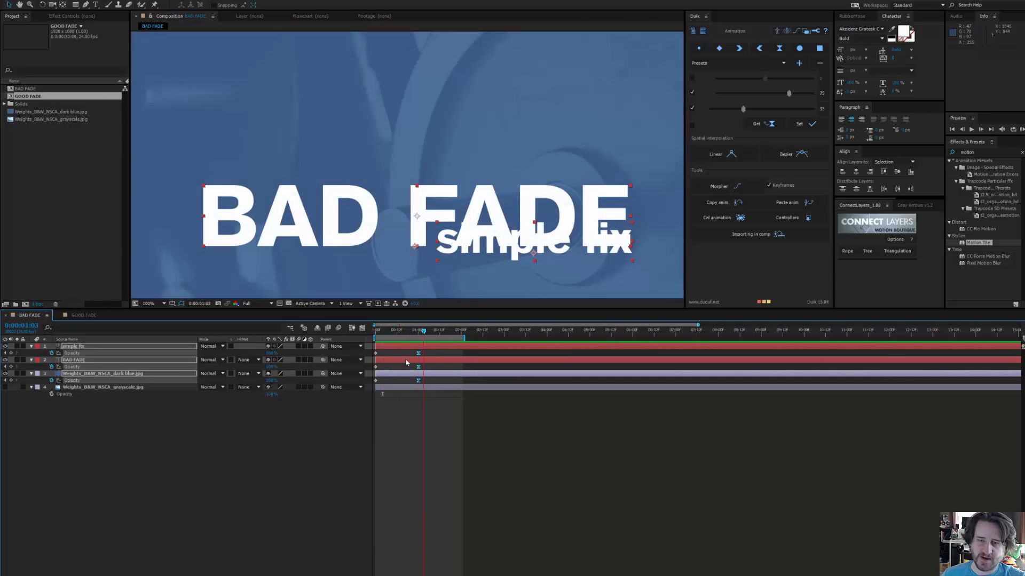
key(space)
click(64, 446)
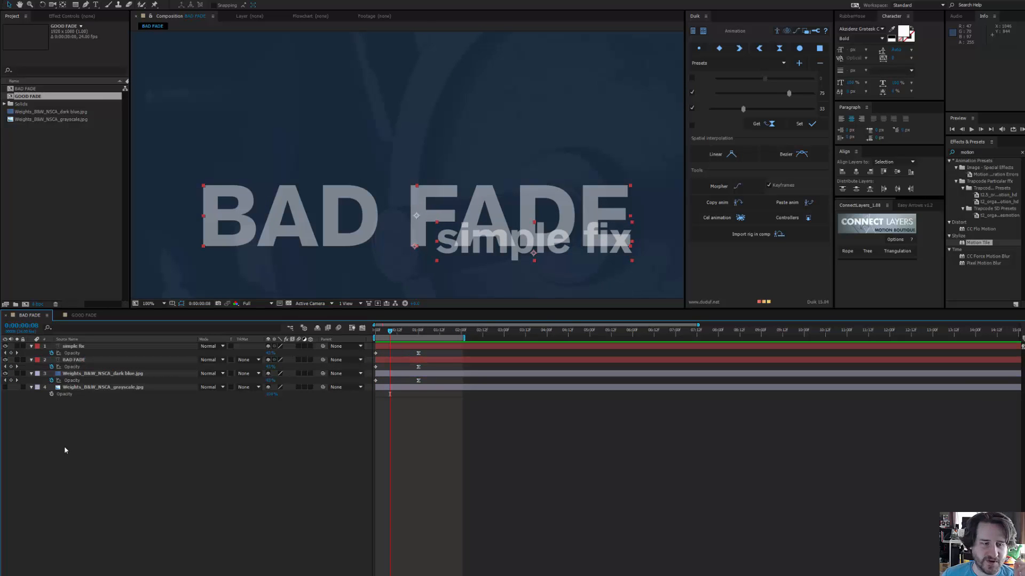
Duplicate the BAD FADE composition and open the copy, toggling the "simple fix" layer's visibility off and back on
click(29, 91)
key(ctrl+d)
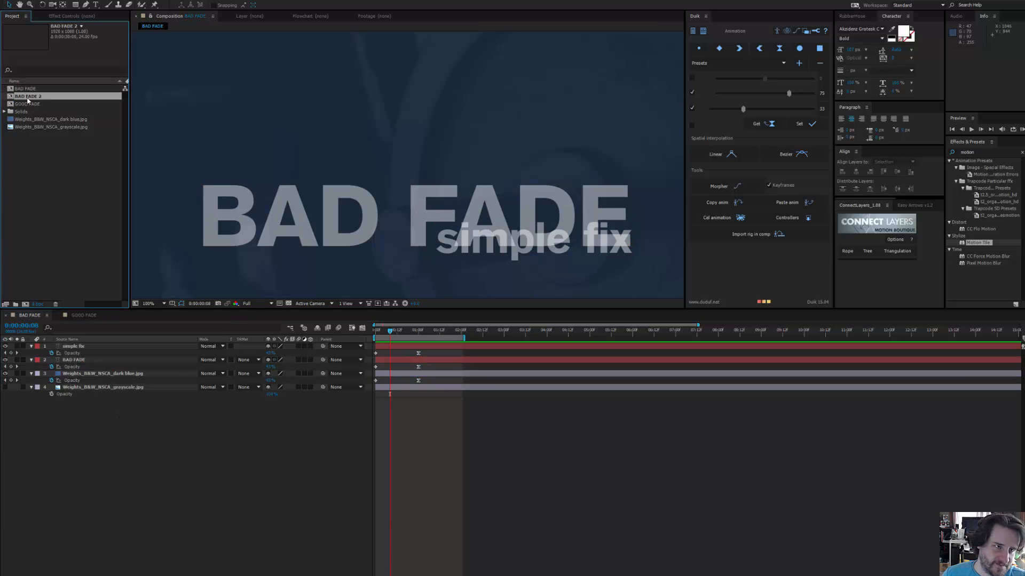
double_click(28, 98)
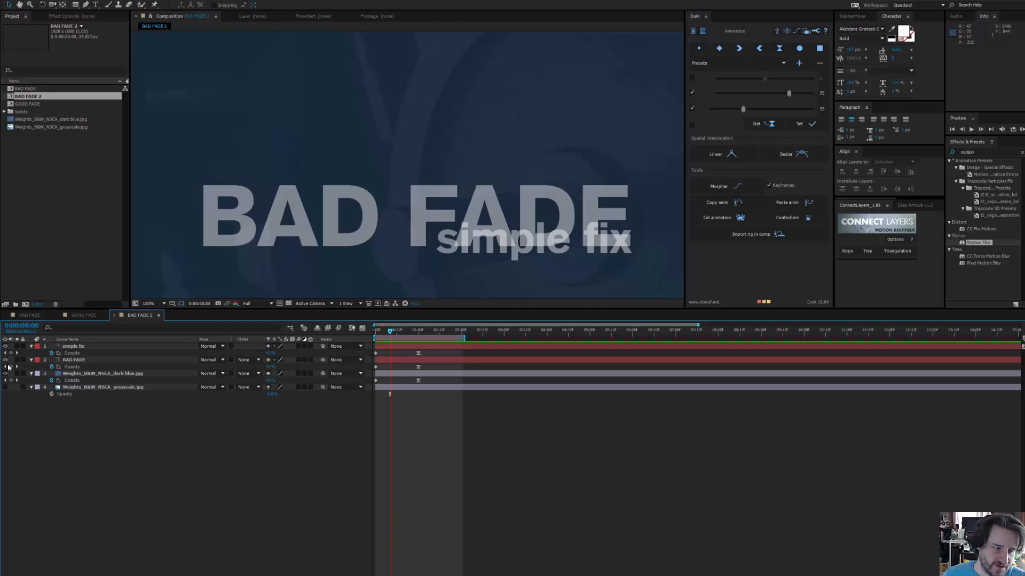
click(5, 346)
click(5, 346)
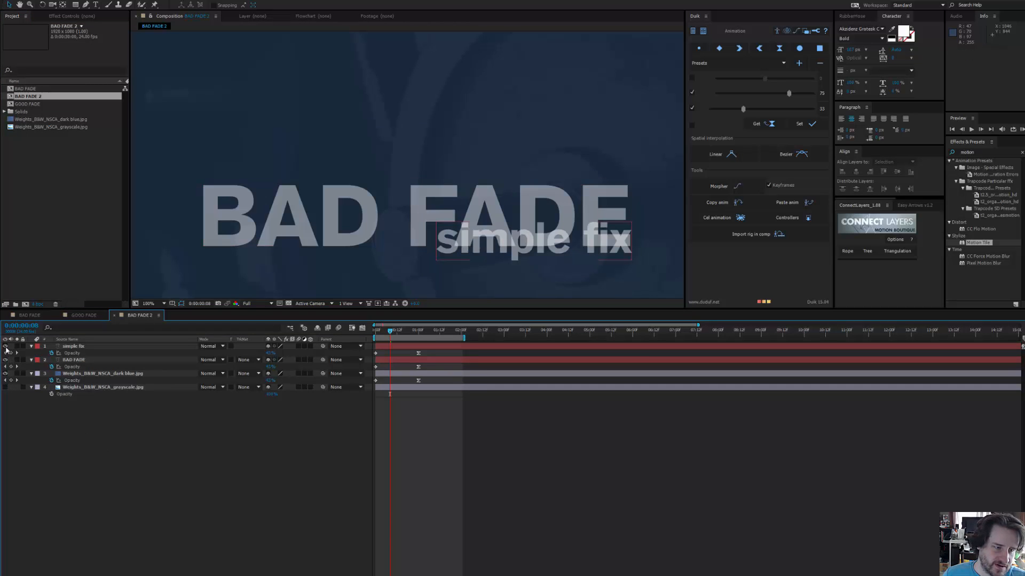
Hide the "simple fix", BAD FADE and dark blue image layers, and show the grayscale image layer in BAD FADE 2
drag(5, 346, 6, 361)
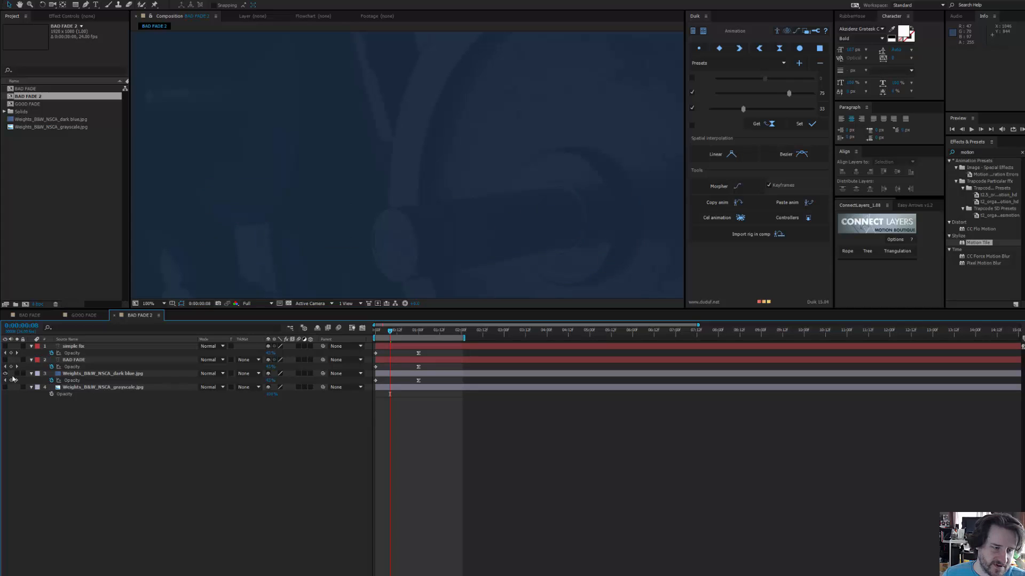
scroll(416, 228, down, 2)
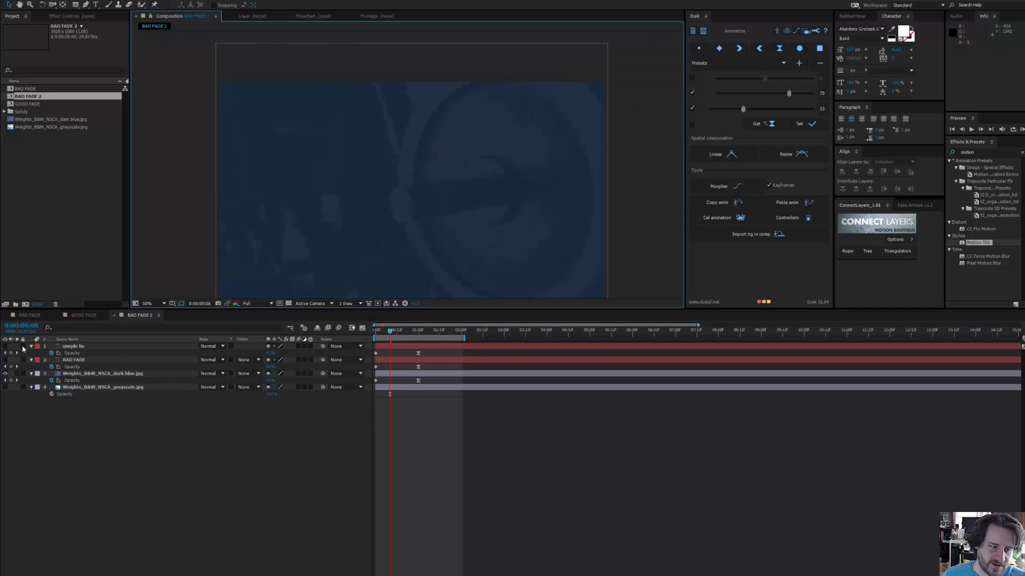
click(5, 373)
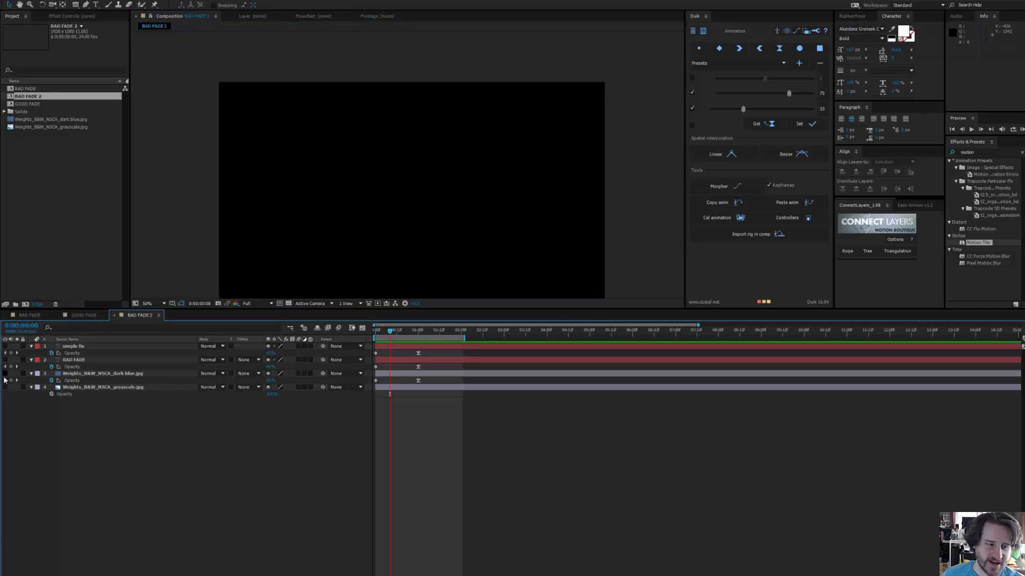
click(5, 387)
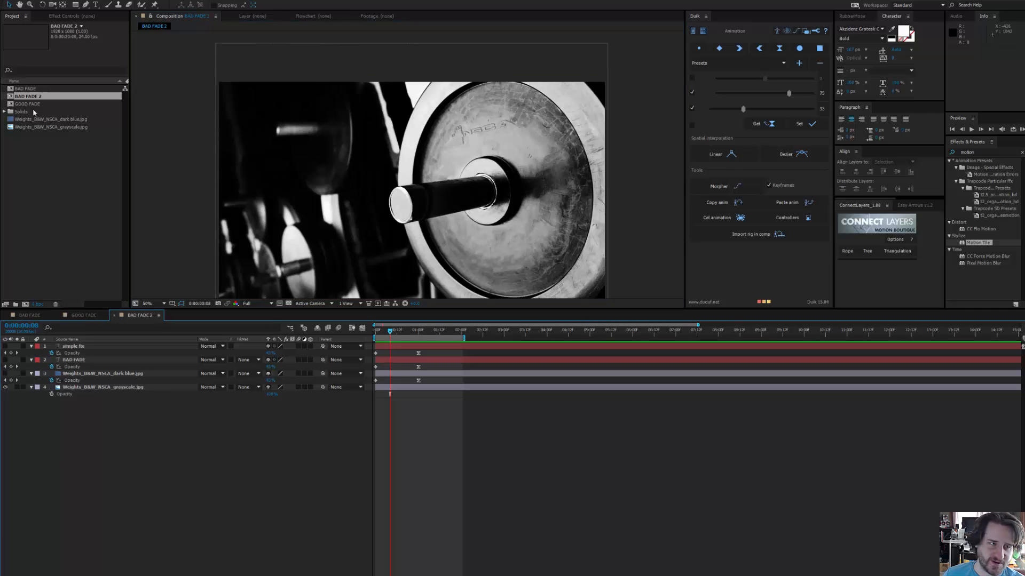
Create a lime green solid at composition size and place it directly above the grayscale image layer
right_click(90, 432)
mouse_move(130, 438)
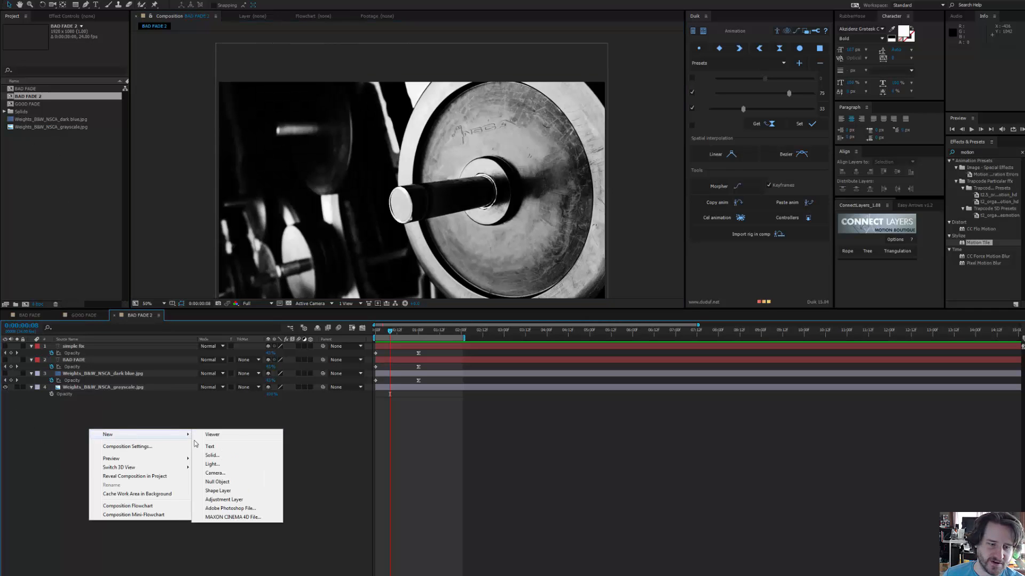
click(236, 460)
click(88, 139)
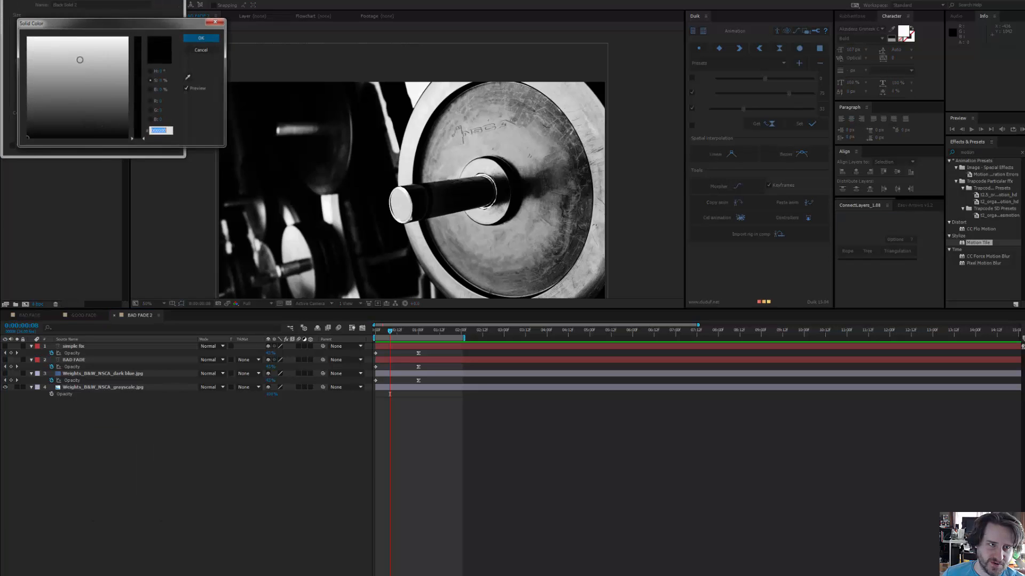
drag(138, 50, 53, 23)
click(202, 38)
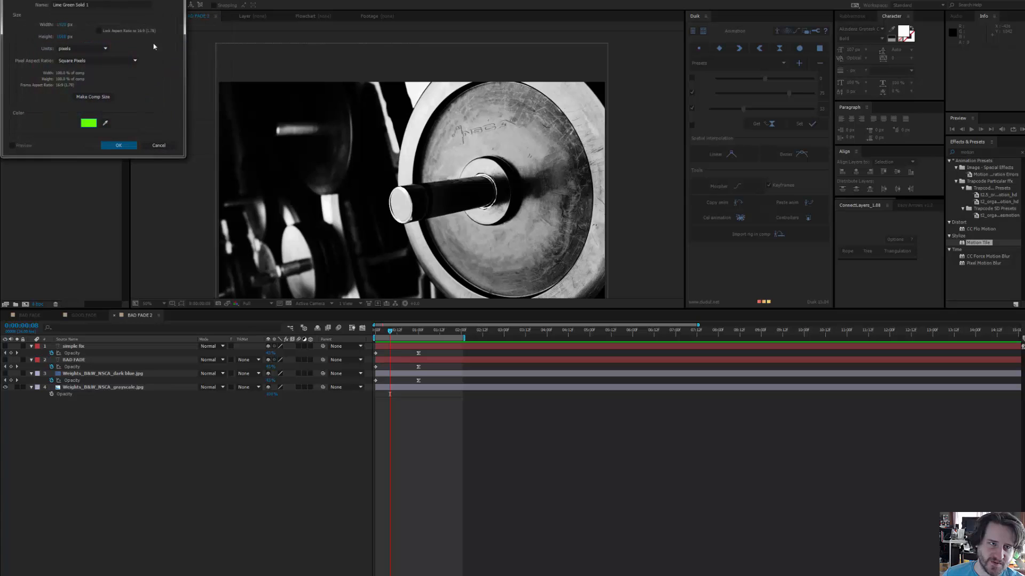
click(118, 144)
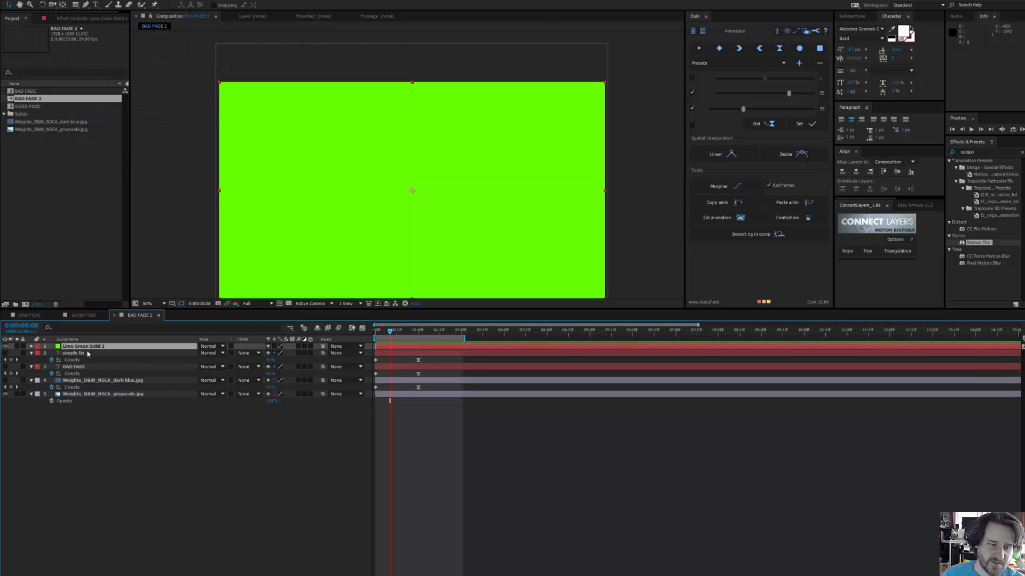
drag(91, 347, 99, 394)
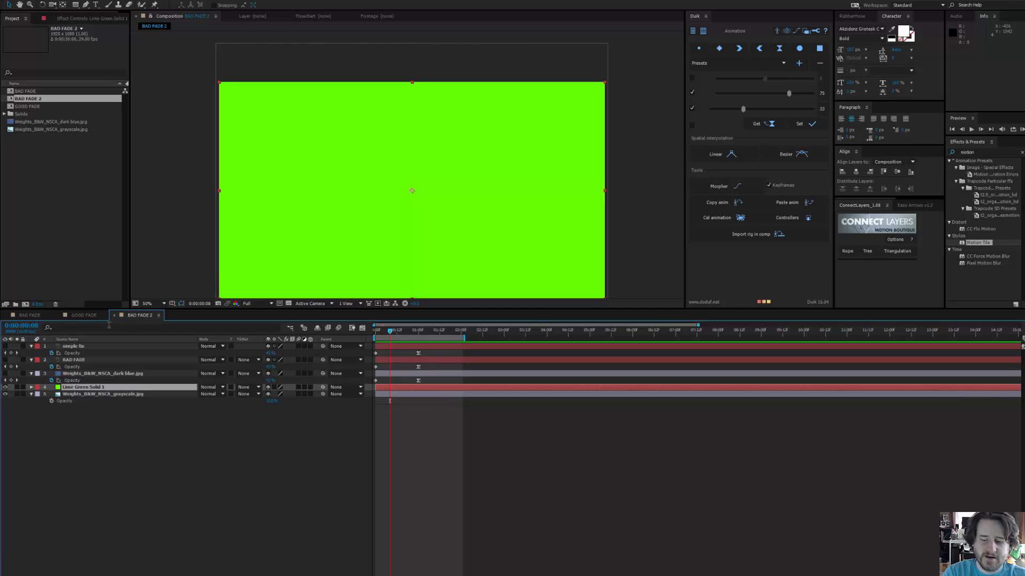
Cycle through the lime green solid's blending modes and settle on Soft Light
key(shift+equal)
key(shift+equal)
key(shift+equal)
key(shift+equal)
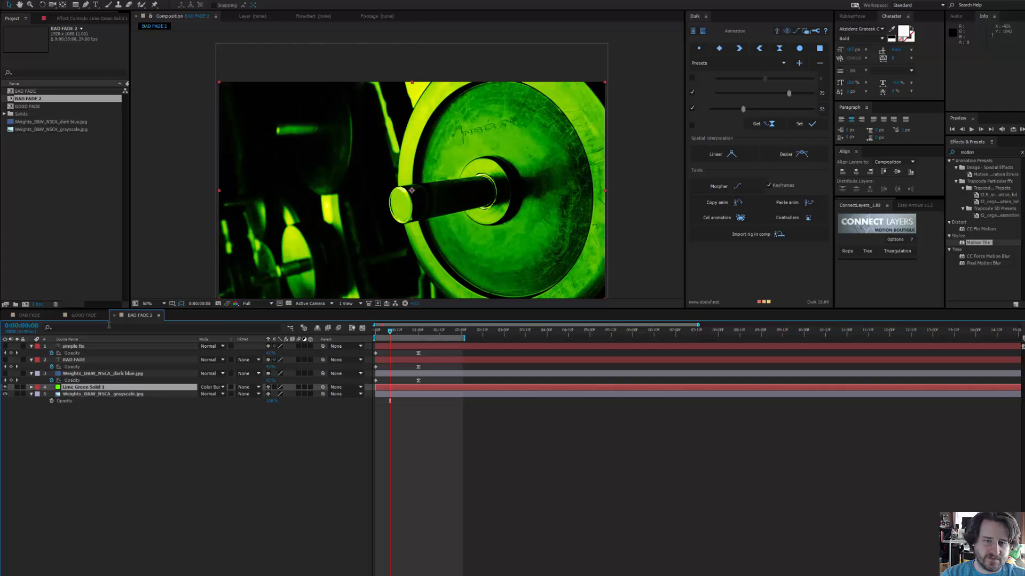
key(shift+equal)
key(shift+equal)
key(shift+equal)
key(shift+equal)
key(shift+equal)
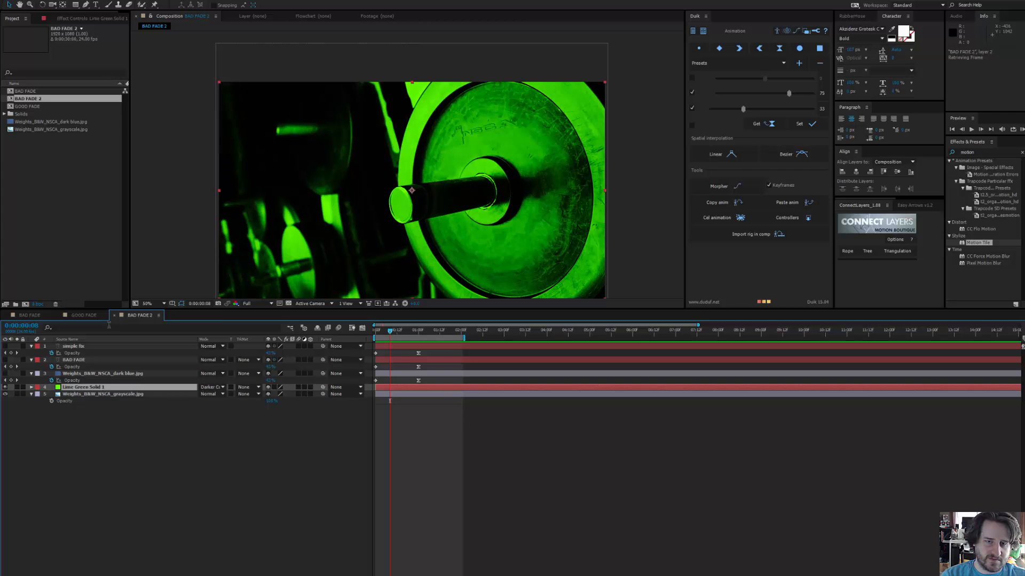
key(shift+equal)
key(shift+equal)
key(shift+equal)
key(shift+equal)
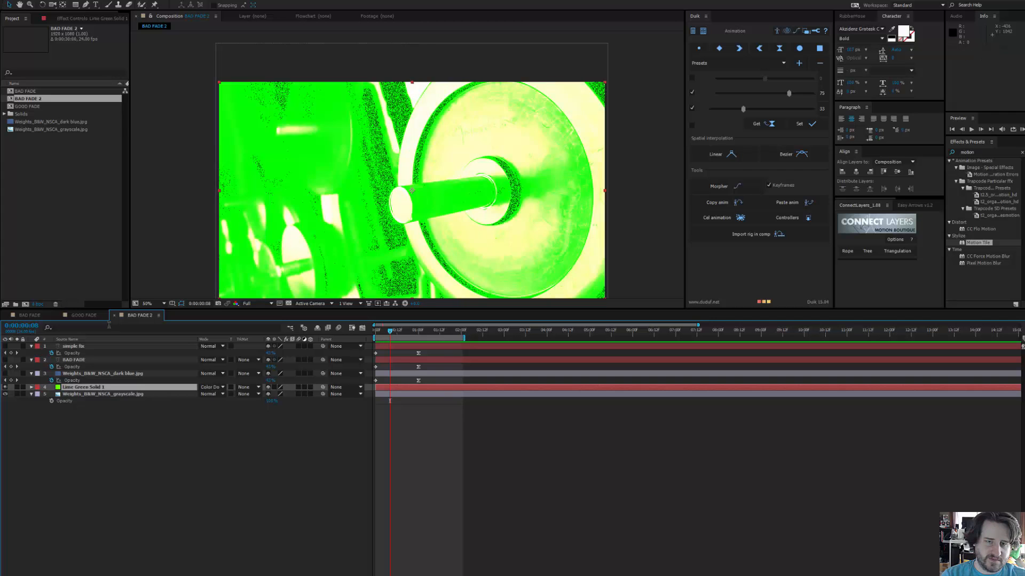
key(shift+equal)
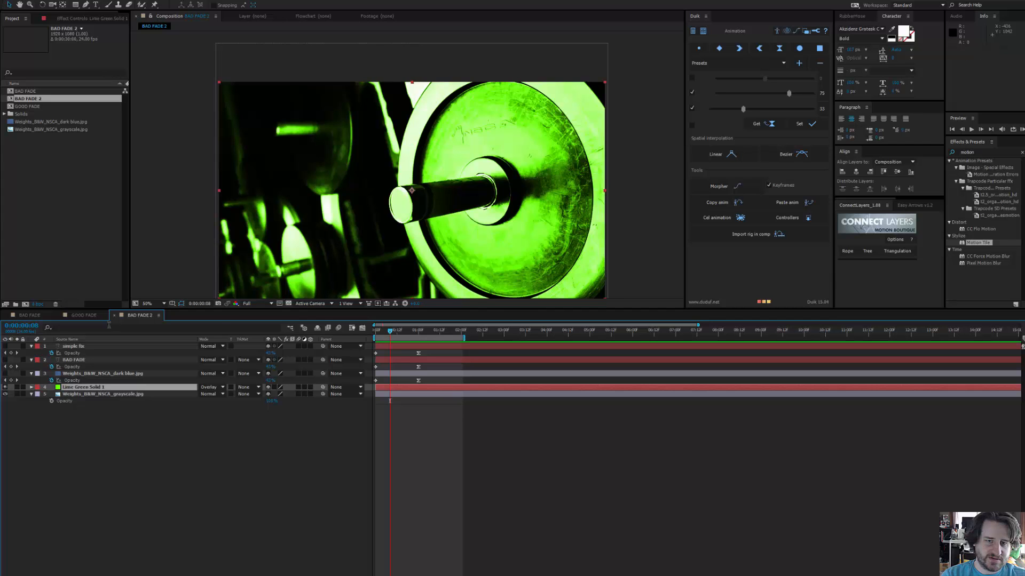
key(shift+equal)
key(shift+equal)
key(shift+minus)
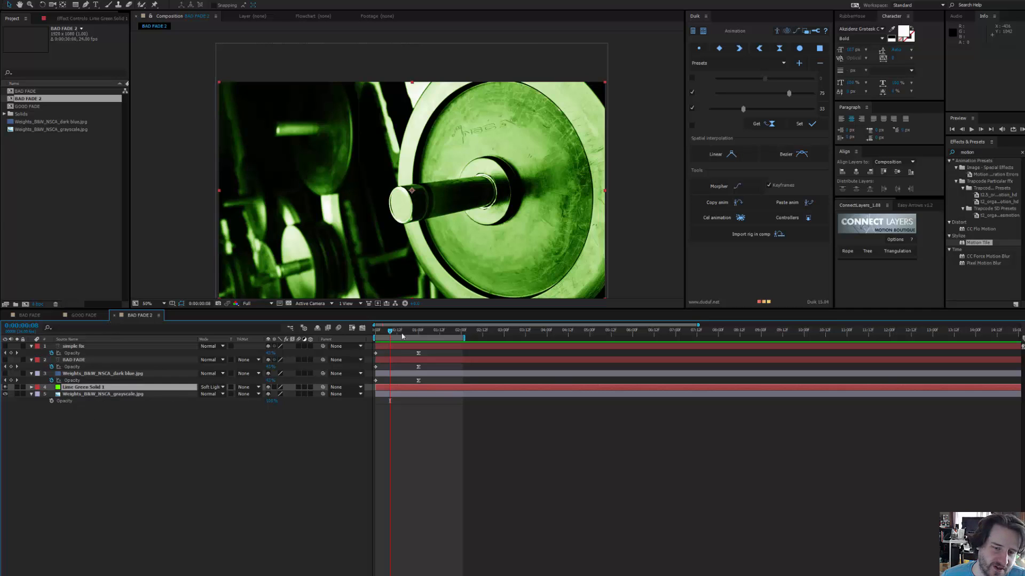
Keyframe the opacity of the lime green solid and grayscale image from 0% at frame 0 to 100% at 0:00:01:00
click(416, 332)
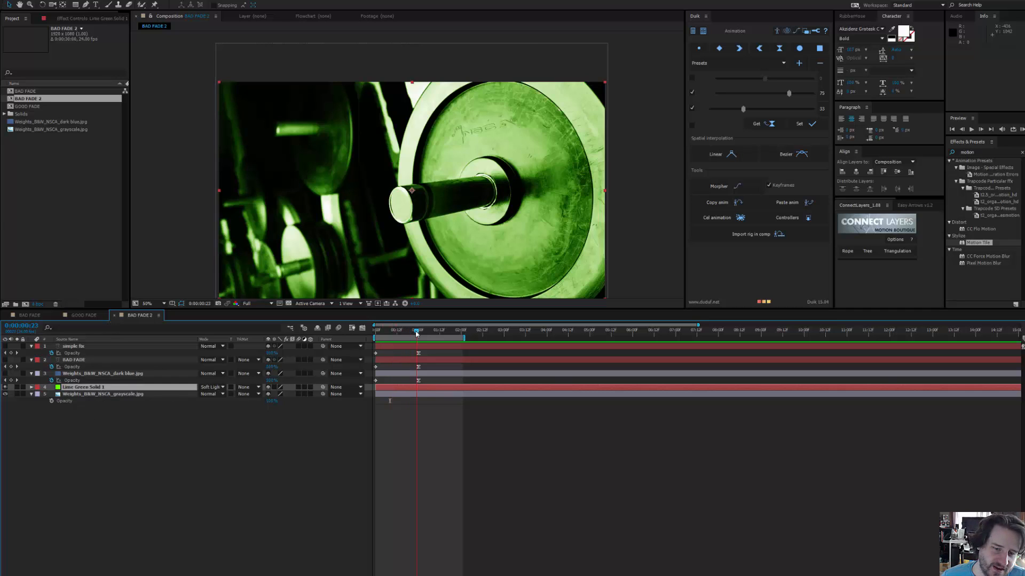
shift+click(80, 394)
key(t)
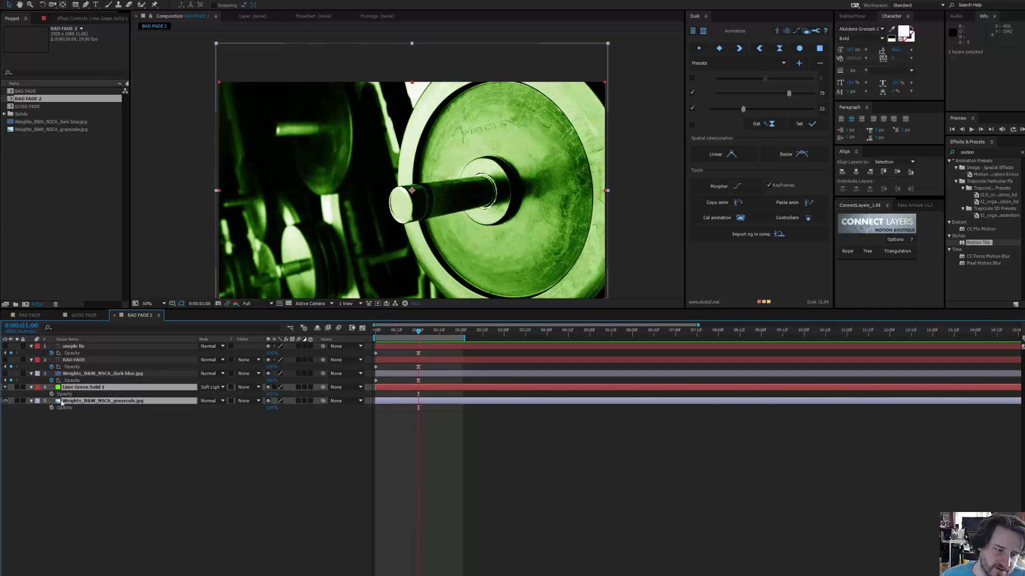
click(51, 394)
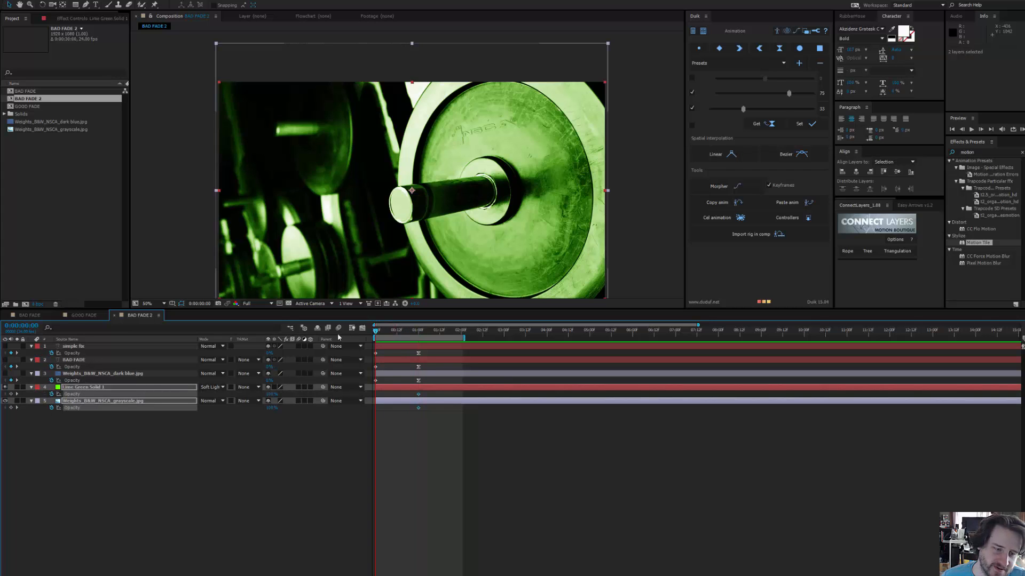
click(270, 395)
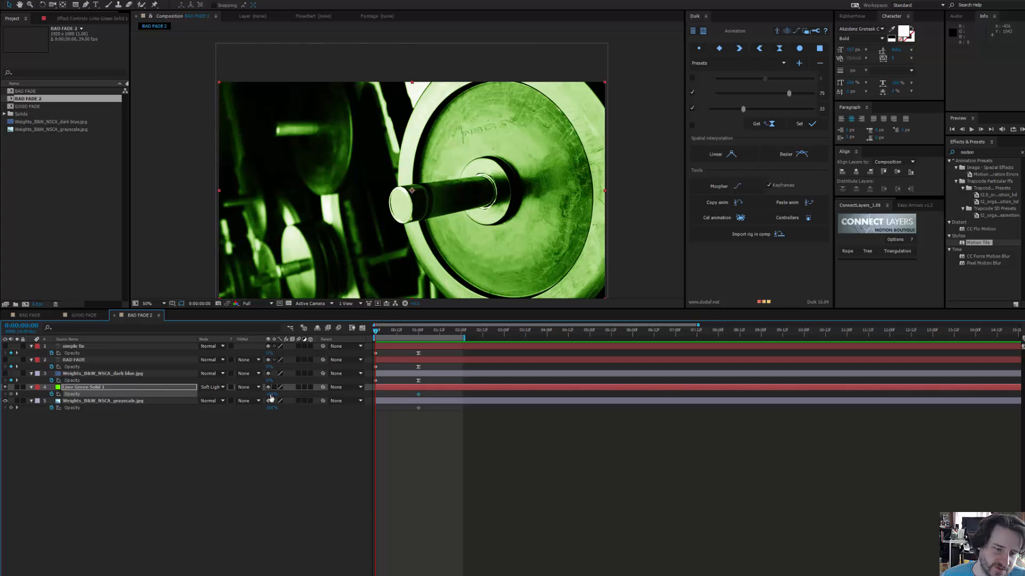
drag(270, 395, 38, 420)
Scrub through the green-tinted fade between frames 2 and 10 and compare it with the original grayscale source image
mouse_move(378, 334)
mouse_down()
mouse_move(391, 335)
mouse_move(380, 334)
mouse_up()
drag(446, 262, 455, 227)
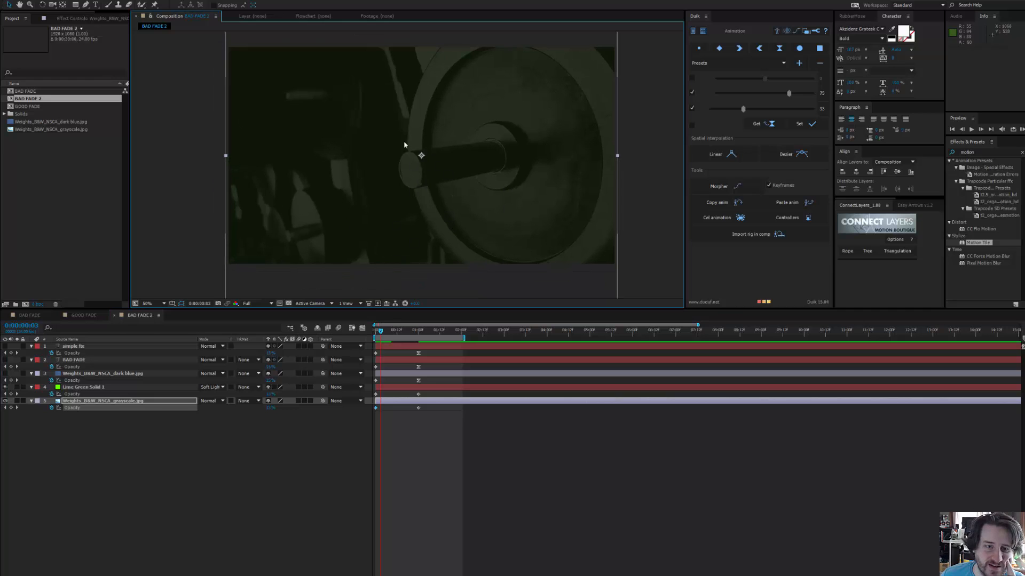
drag(380, 333, 393, 334)
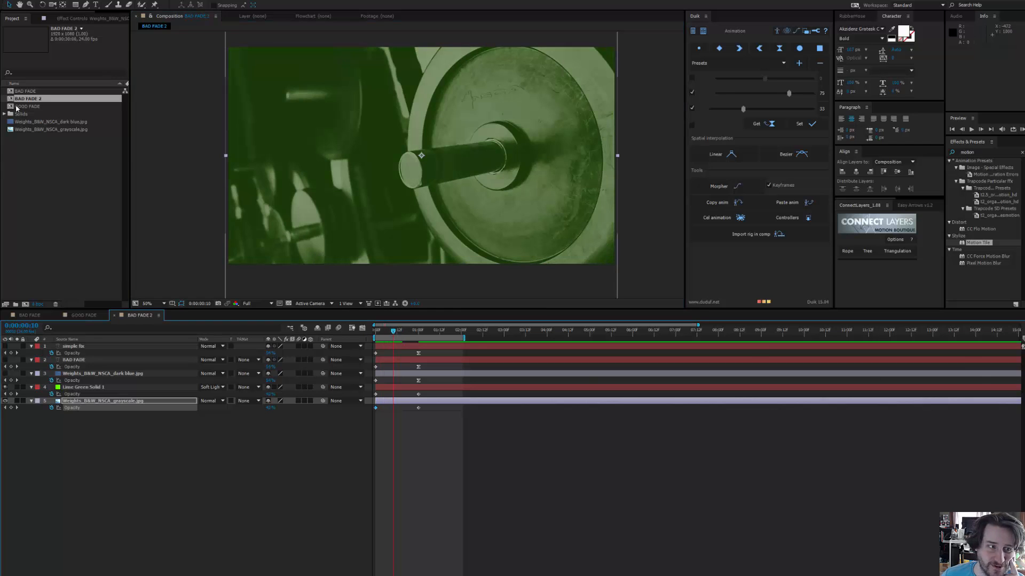
double_click(30, 130)
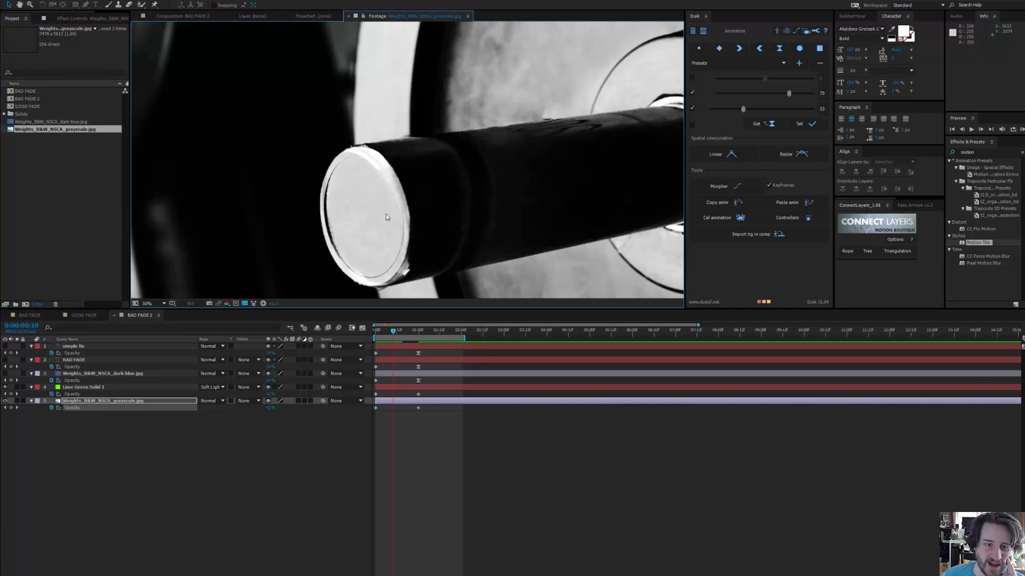
click(166, 422)
click(102, 402)
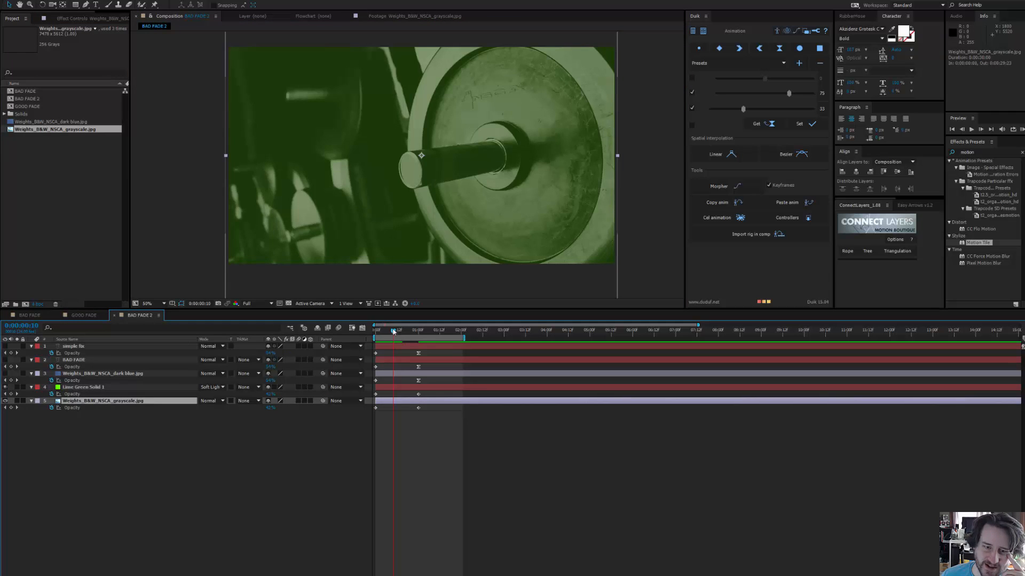
Apply Easy Ease to the 1-second opacity keyframes of the green solid and grayscale image, and scrub the fade to check it
drag(393, 331, 411, 415)
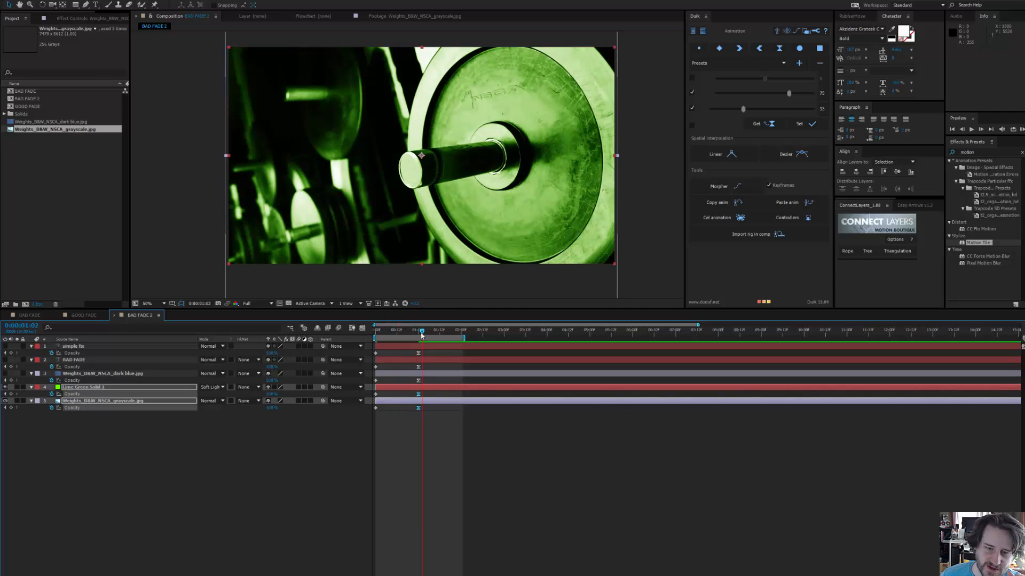
drag(420, 333, 400, 354)
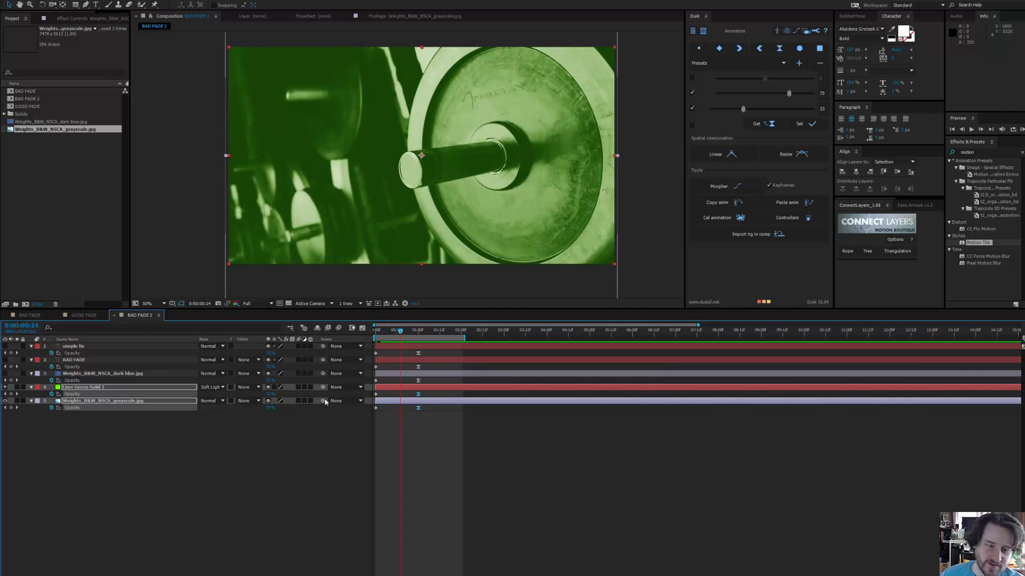
click(136, 446)
click(124, 402)
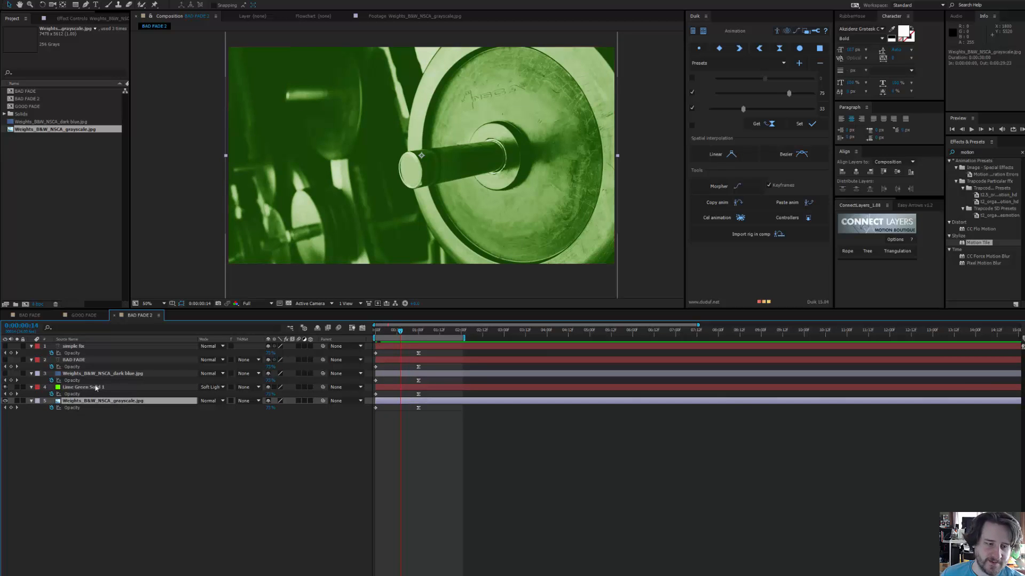
Show the two text layers over the green-tinted image, keep the dark blue layer hidden, and scrub through the combined fade
click(6, 373)
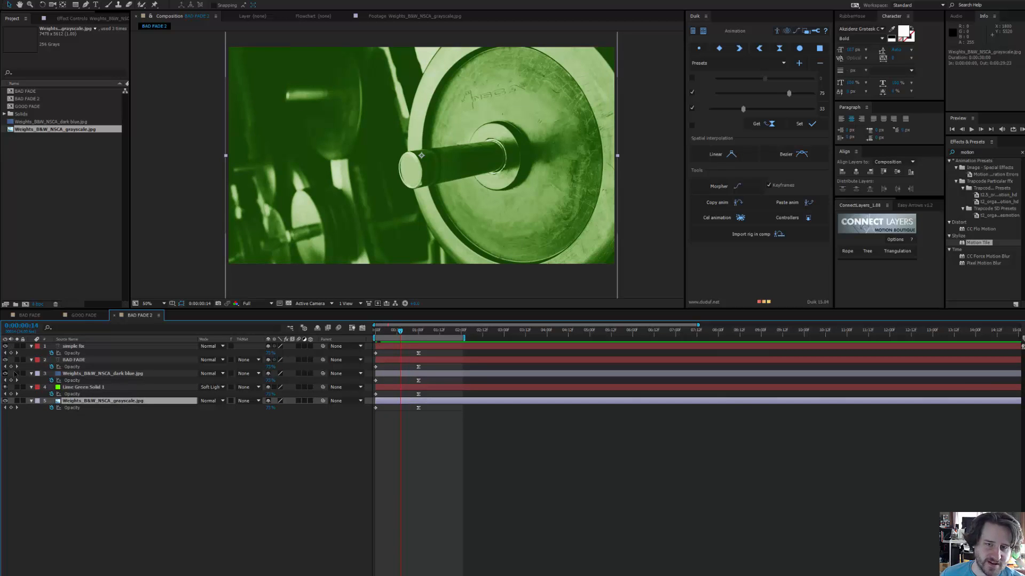
click(81, 442)
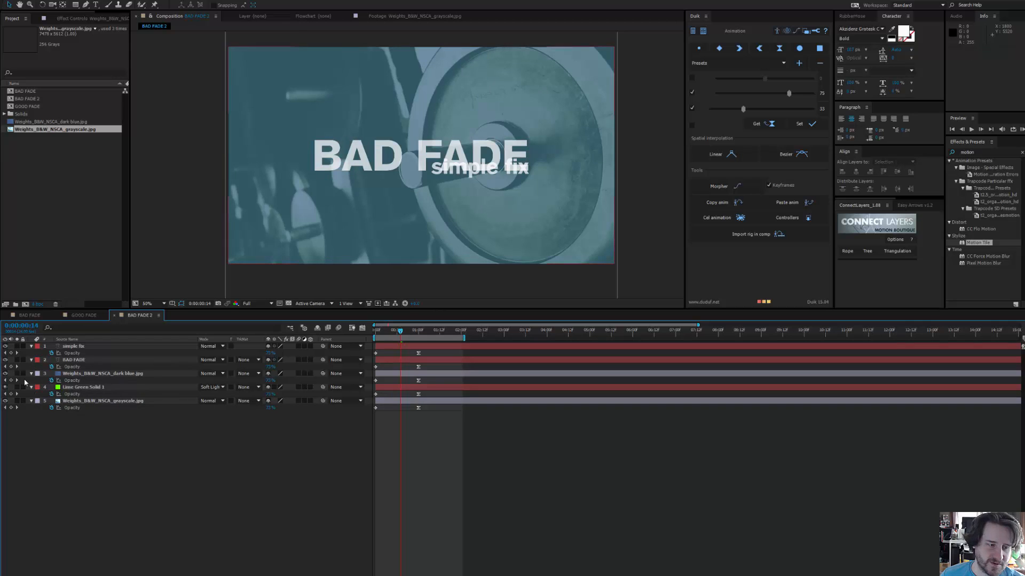
click(5, 374)
drag(376, 332, 432, 356)
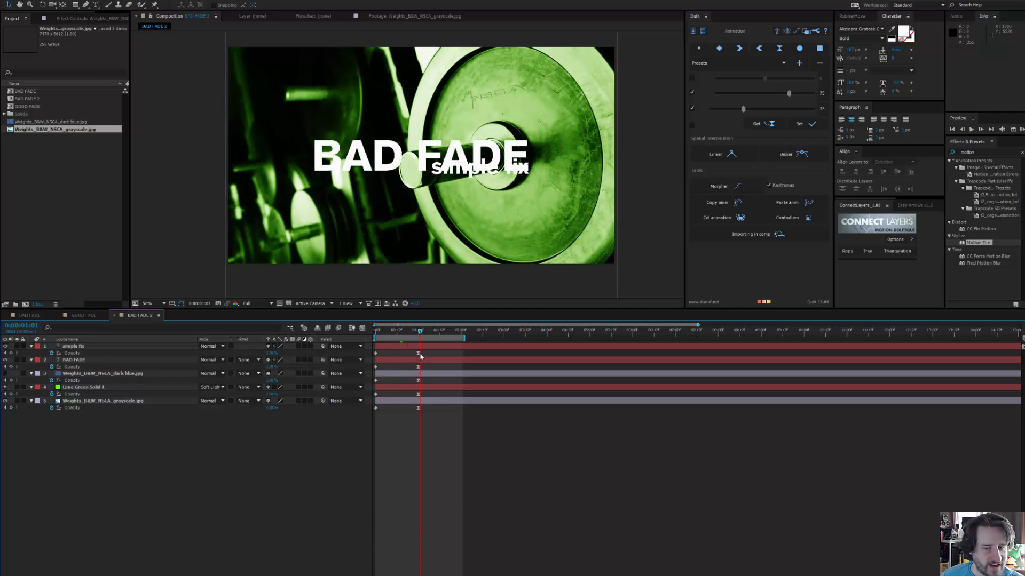
Hide the green solid and grayscale image, show the dark blue image behind the text, and inspect its source footage
click(86, 374)
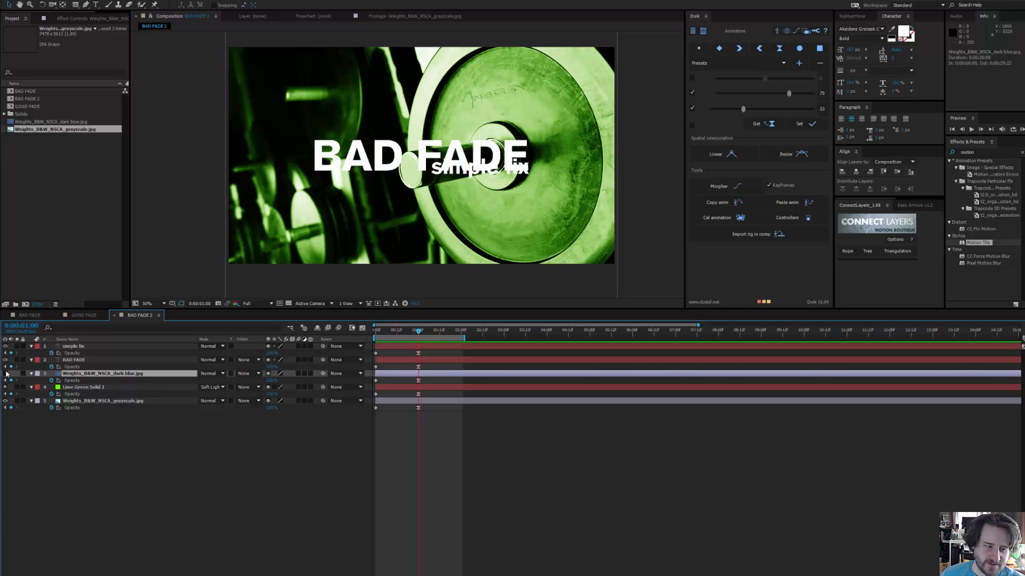
drag(5, 374, 4, 389)
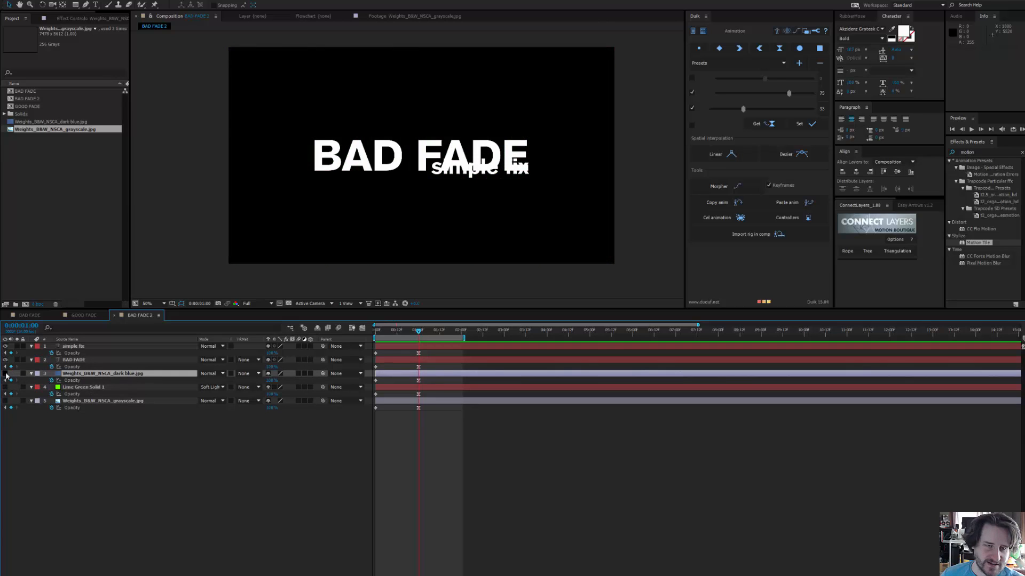
click(6, 374)
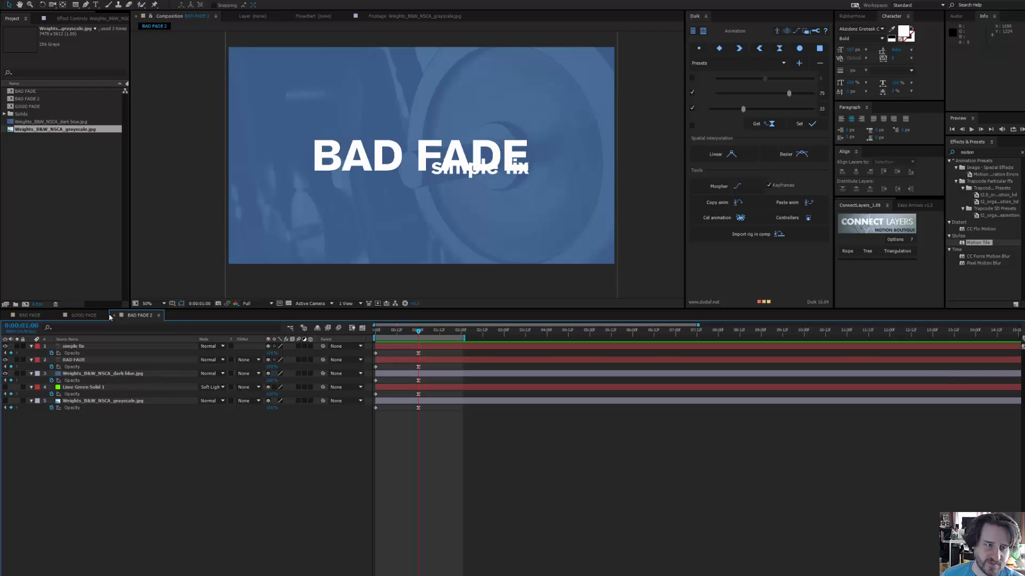
double_click(34, 122)
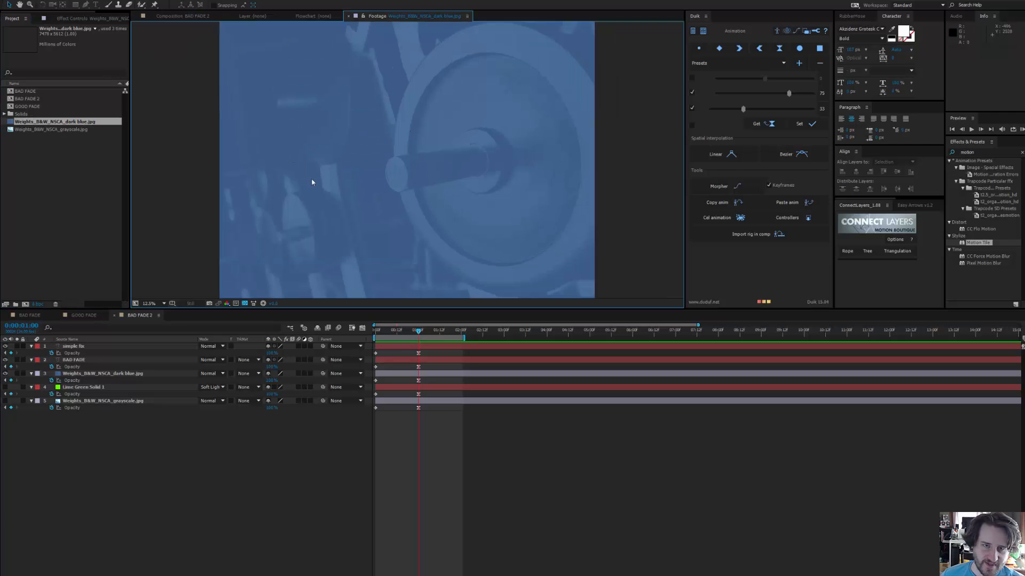
mouse_move(419, 332)
mouse_down()
mouse_move(364, 332)
mouse_move(414, 332)
mouse_move(368, 342)
mouse_move(417, 342)
mouse_up()
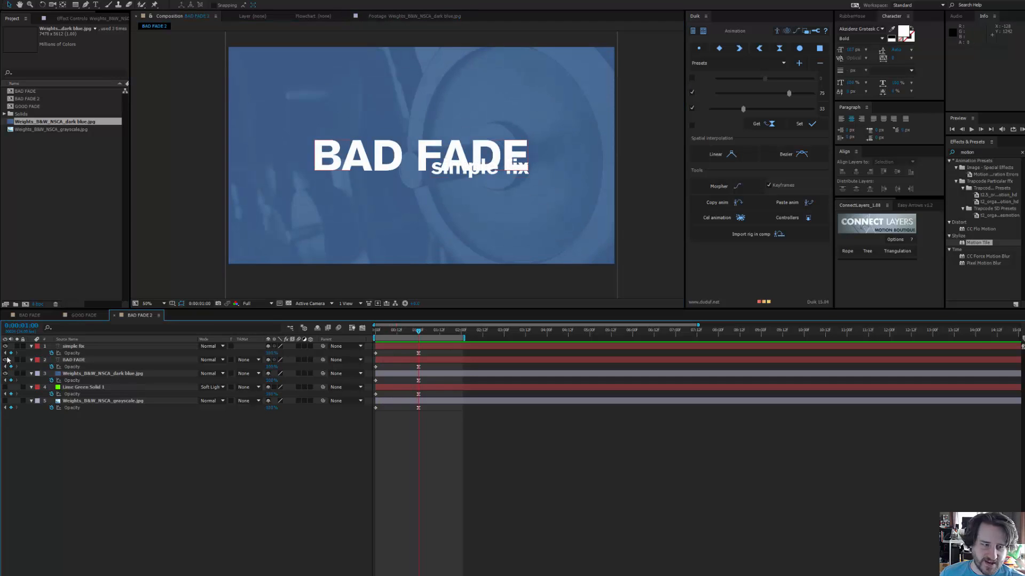
Hide the "simple fix" and BAD FADE text layers, leaving only the dark blue image visible, and scrub through its fade
drag(5, 347, 2, 373)
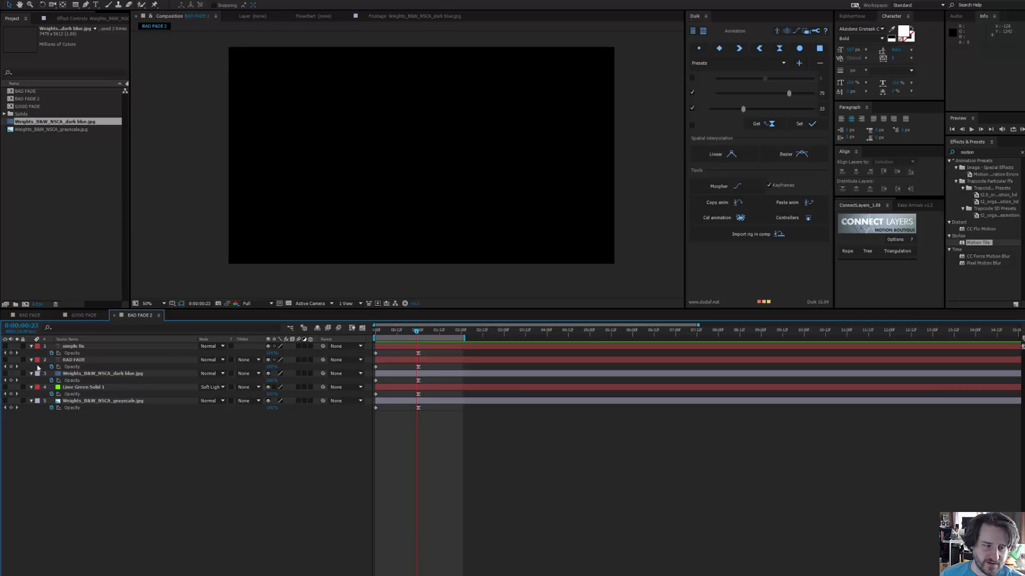
click(5, 374)
mouse_move(413, 333)
mouse_down()
mouse_move(375, 332)
mouse_move(431, 335)
mouse_move(378, 336)
mouse_move(418, 342)
mouse_up()
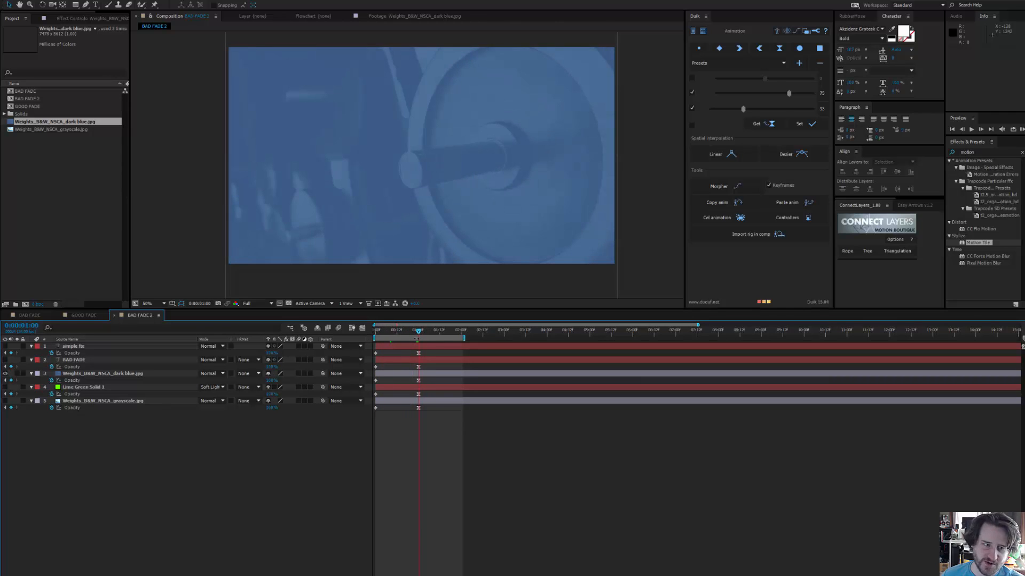
Scrub the fade in the BAD FADE composition, view the GOOD FADE composition for comparison, and return to BAD FADE 2
click(28, 316)
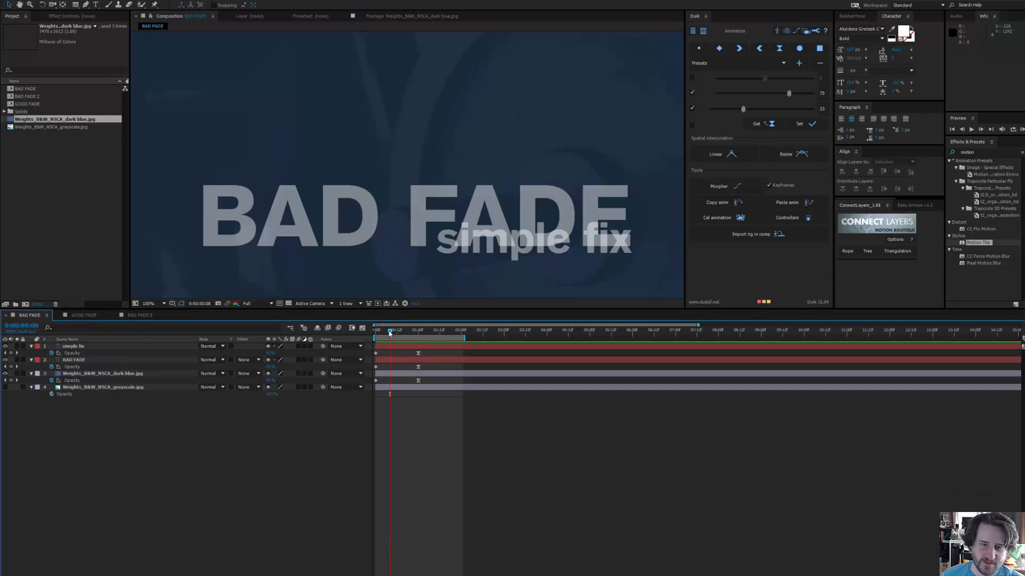
drag(389, 333, 417, 332)
click(94, 315)
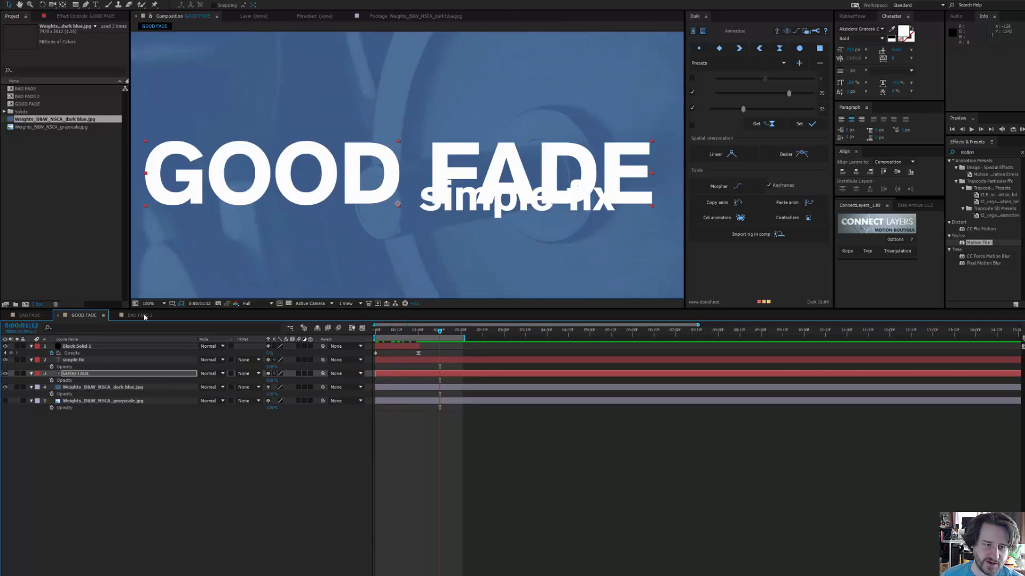
click(137, 316)
Hide the dark blue image, show the green solid and grayscale image, and scrub their fade back to the start
click(5, 373)
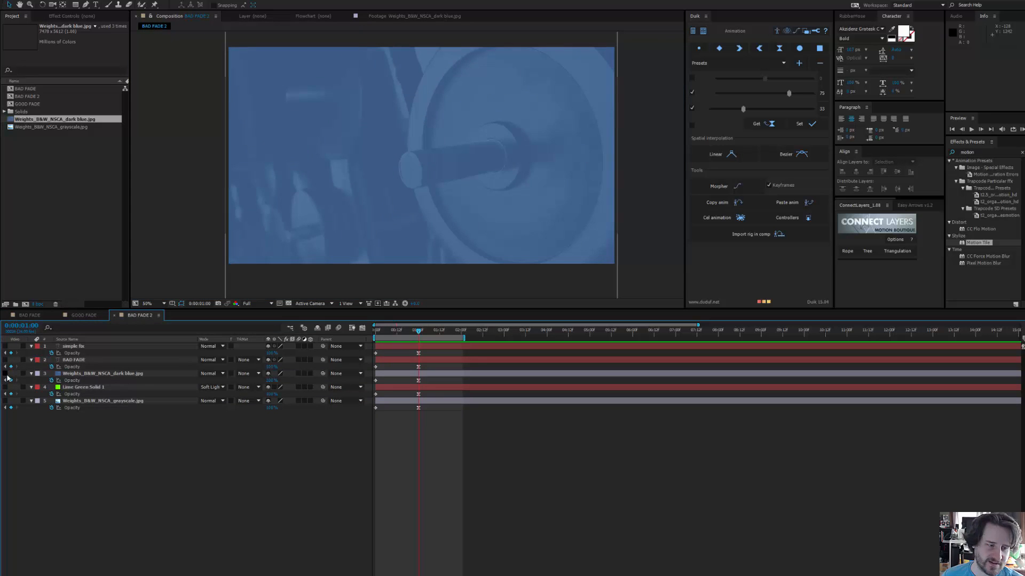
click(5, 386)
click(5, 400)
drag(420, 332, 336, 344)
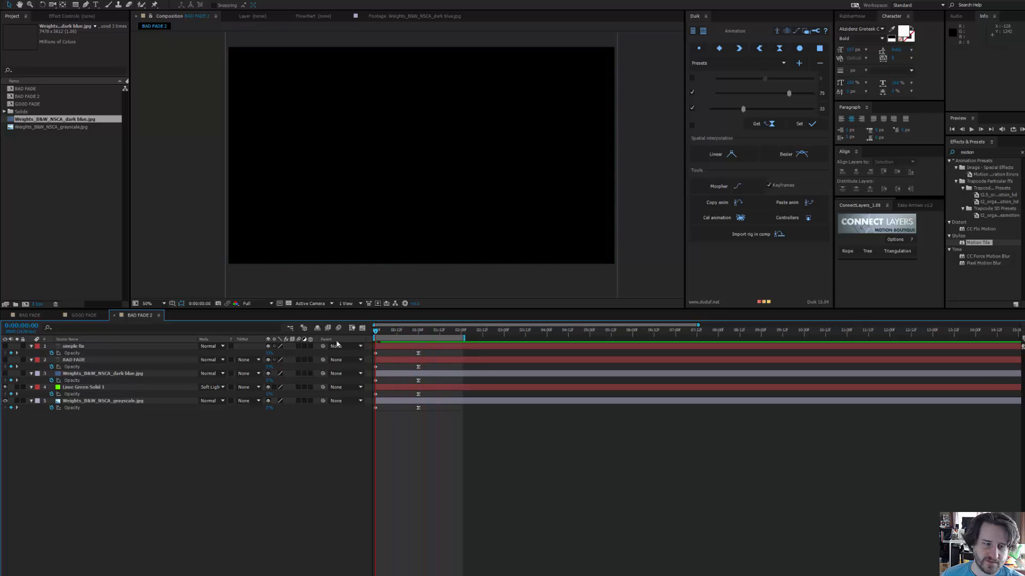
Hide the green solid and grayscale image, show the dark blue image again, and scrub through its fade
click(5, 401)
click(4, 373)
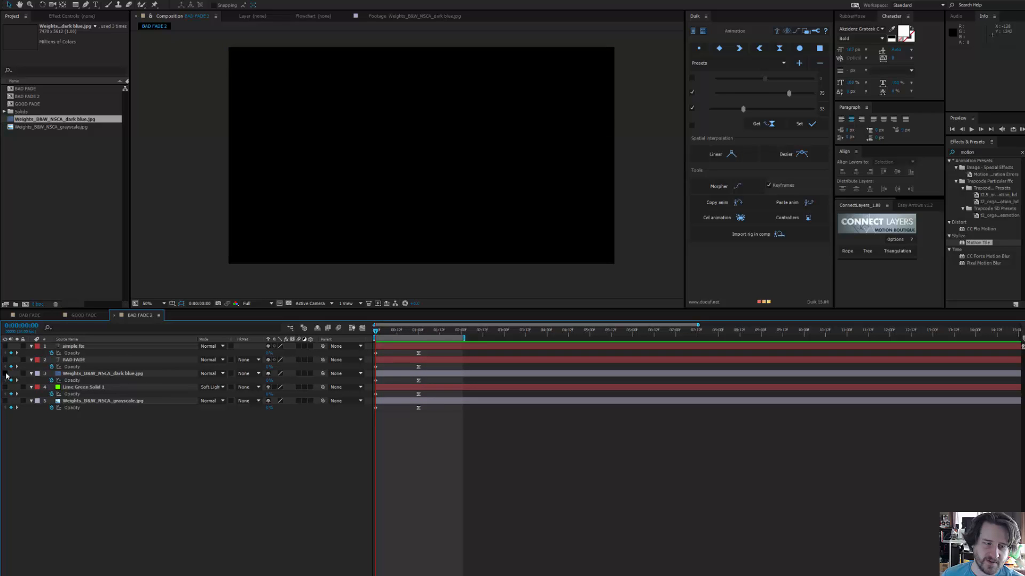
drag(381, 332, 409, 332)
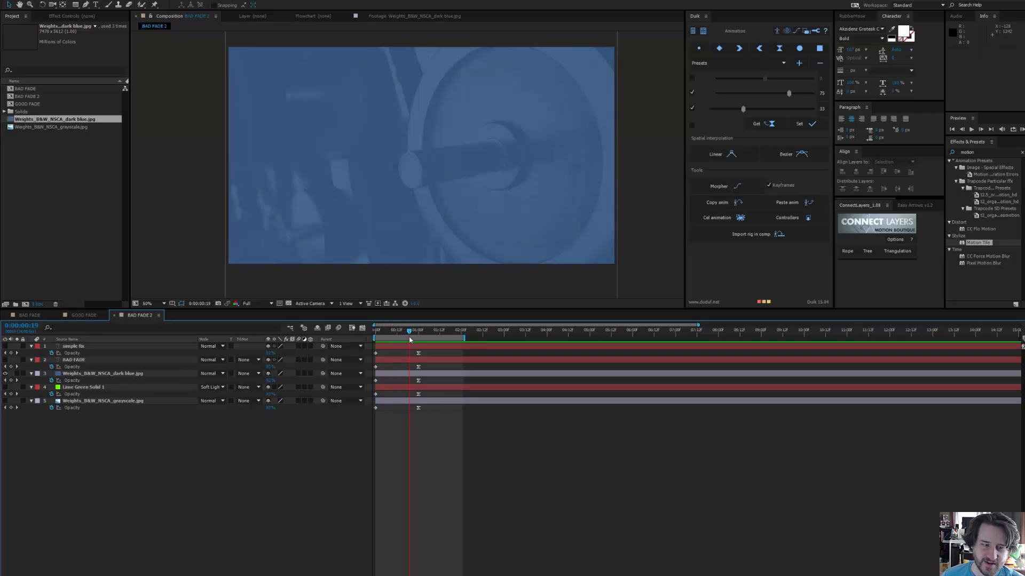
Solo the dark blue image layer and examine it in the frame at 1 second
click(147, 375)
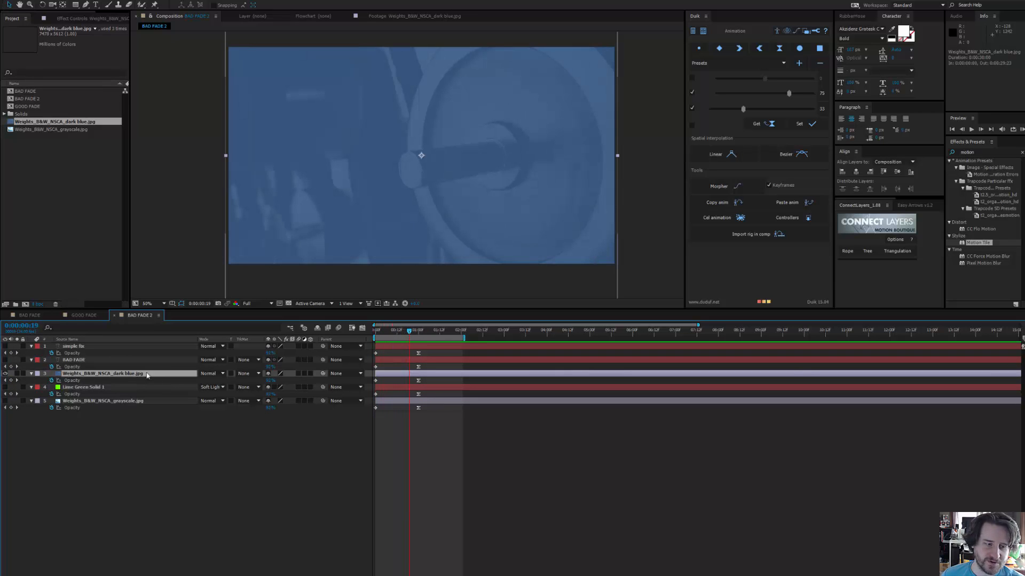
click(18, 374)
scroll(331, 156, down, 2)
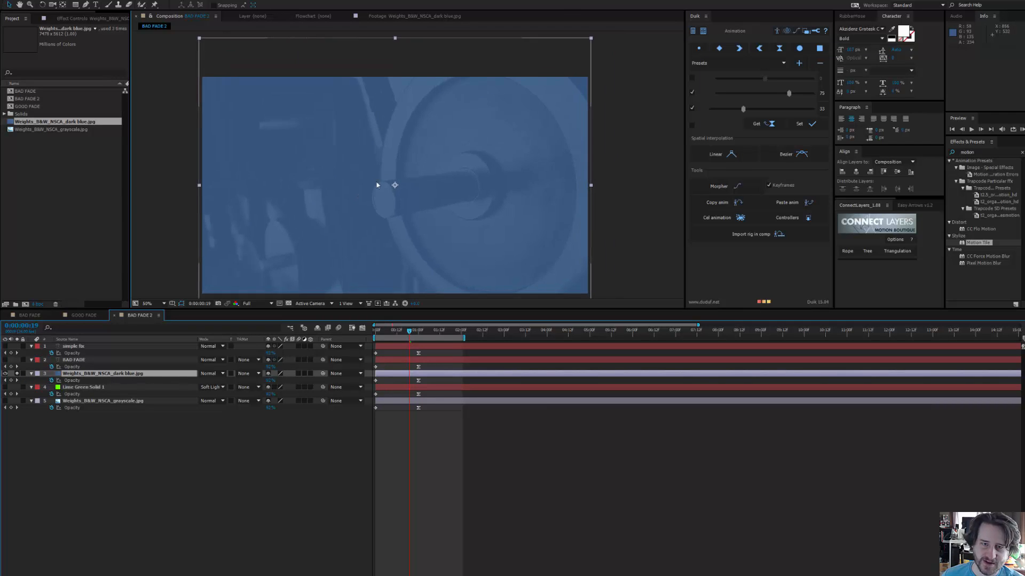
mouse_move(413, 329)
mouse_down()
mouse_move(375, 331)
mouse_move(419, 331)
mouse_up()
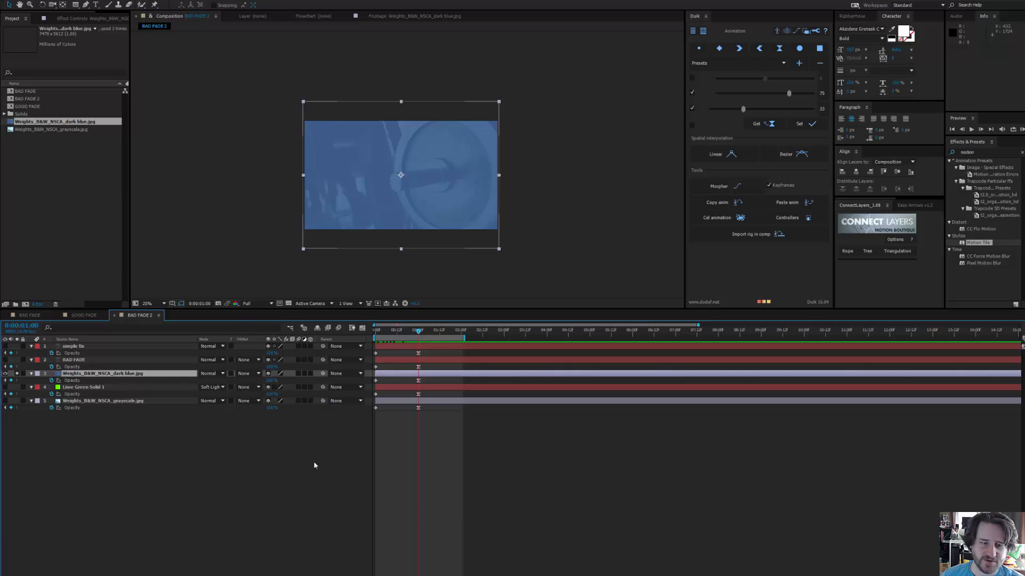
click(339, 458)
scroll(391, 278, up, 1)
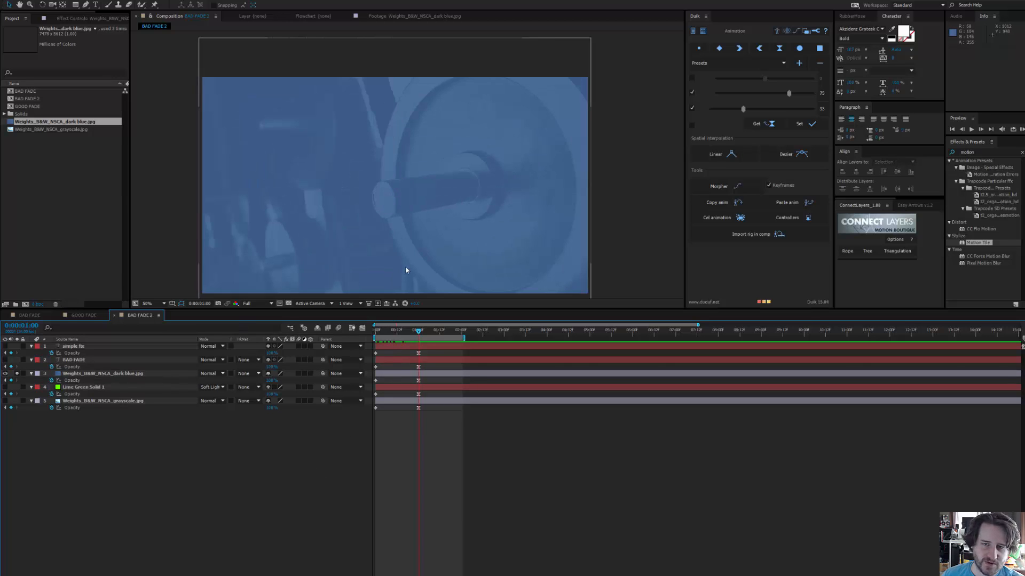
drag(405, 265, 419, 238)
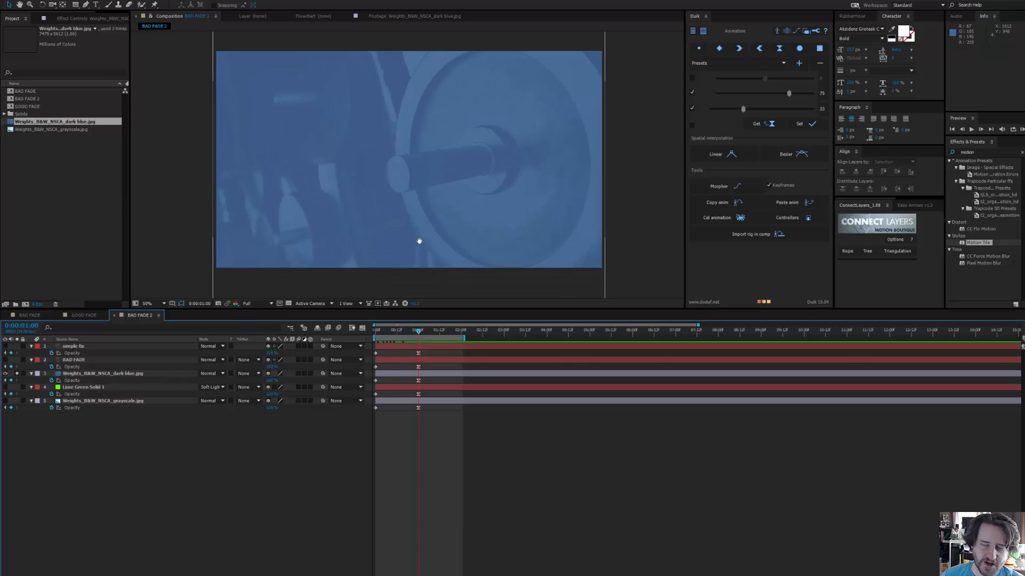
Scrub the BAD FADE composition, and compare it with BAD FADE 2 showing only the green solid over the grayscale image
click(46, 314)
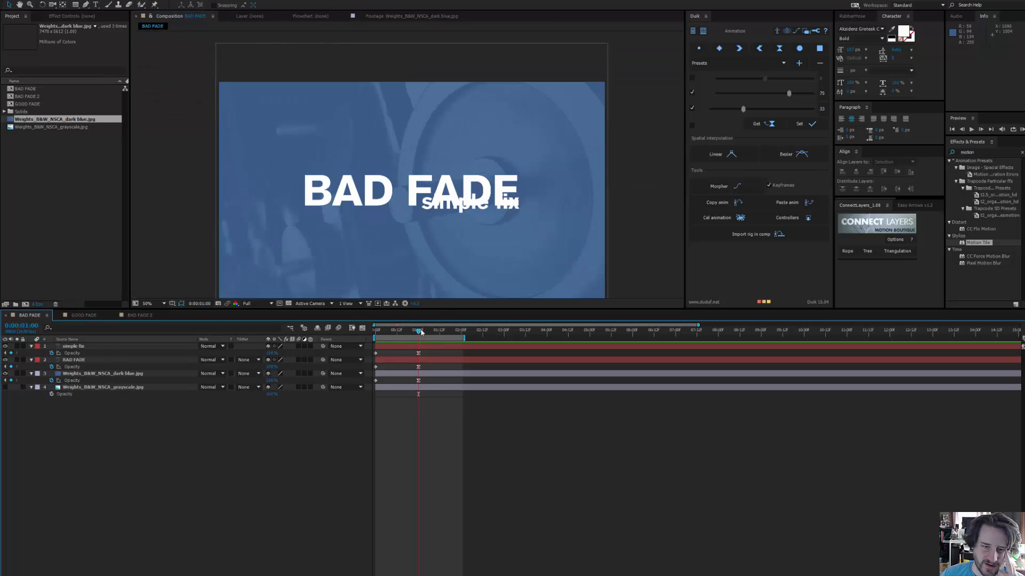
mouse_move(420, 332)
mouse_down()
mouse_move(379, 339)
mouse_move(425, 340)
mouse_move(415, 344)
mouse_up()
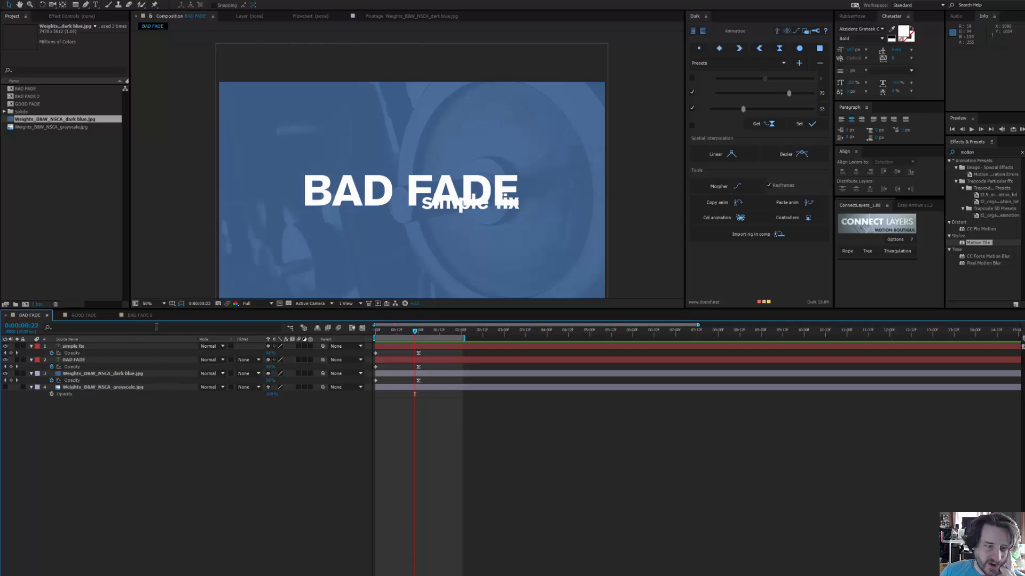
click(137, 315)
click(4, 401)
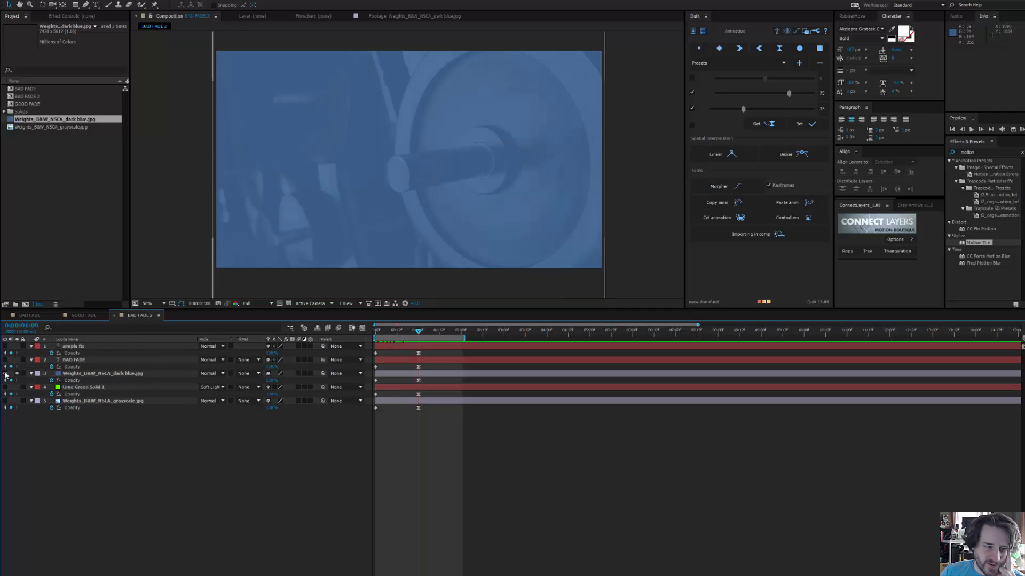
click(4, 374)
click(4, 387)
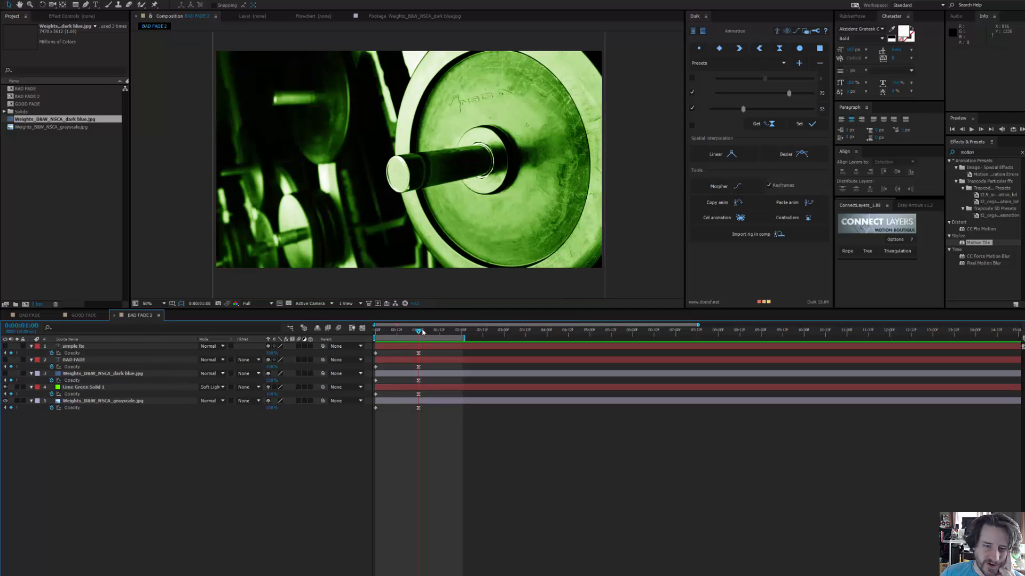
drag(419, 331, 389, 361)
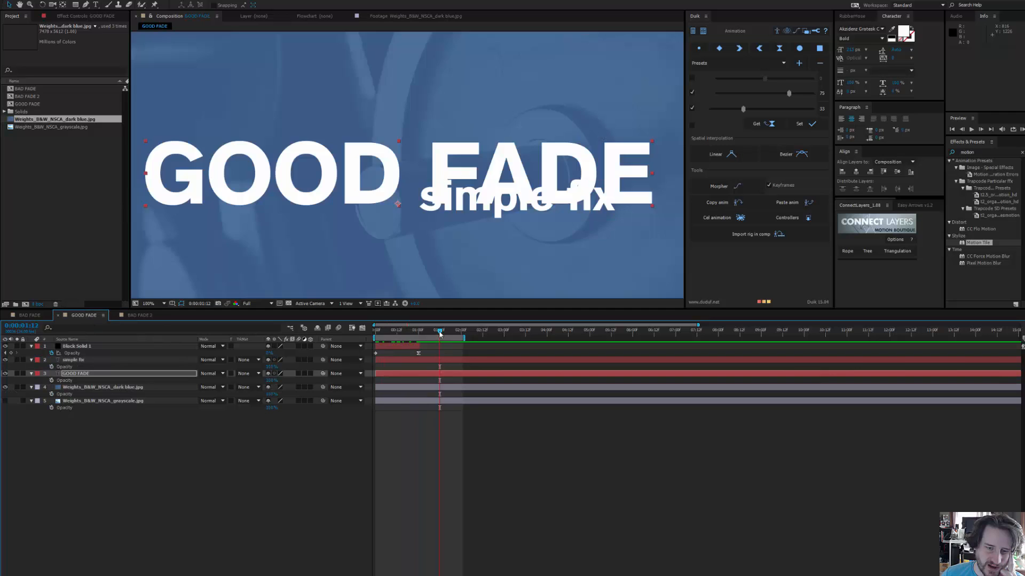
Scrub the GOOD FADE composition and compare it with the green-tinted fade in BAD FADE 2, ending at the first frame
mouse_move(440, 334)
mouse_down()
mouse_move(377, 331)
mouse_move(406, 330)
mouse_move(391, 333)
mouse_move(423, 347)
mouse_move(377, 348)
mouse_move(425, 347)
mouse_up()
scroll(407, 231, down, 2)
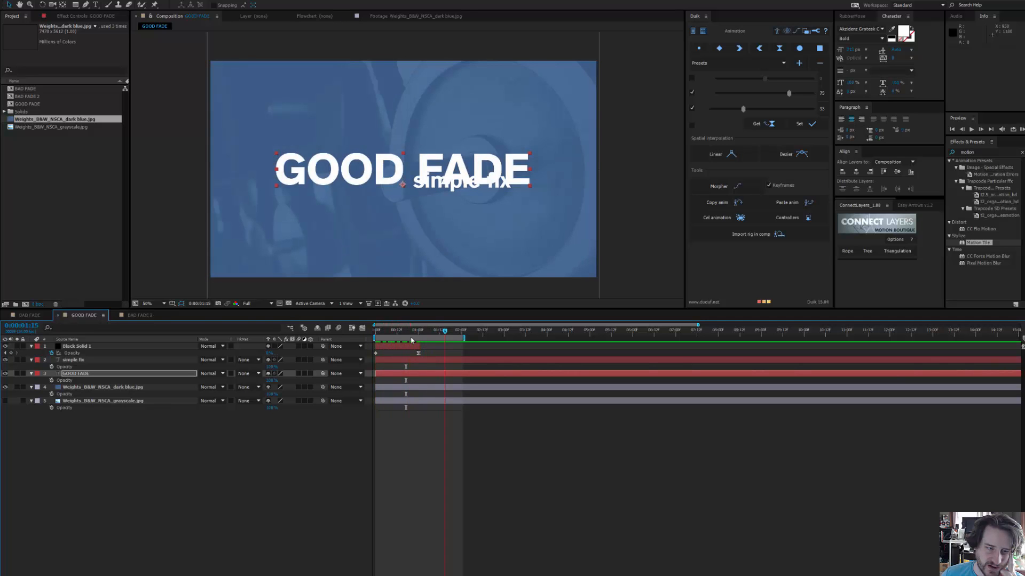
click(140, 314)
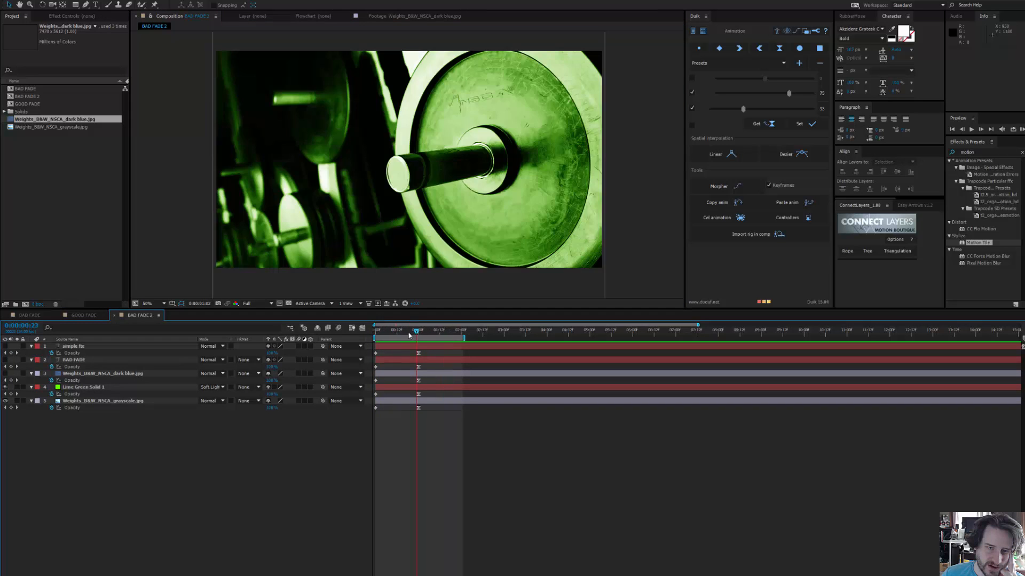
key(Home)
mouse_move(358, 331)
mouse_down()
mouse_move(423, 343)
mouse_move(371, 342)
mouse_up()
Create a new composition from the GOOD FADE composition and scrub through its nested fade
click(24, 190)
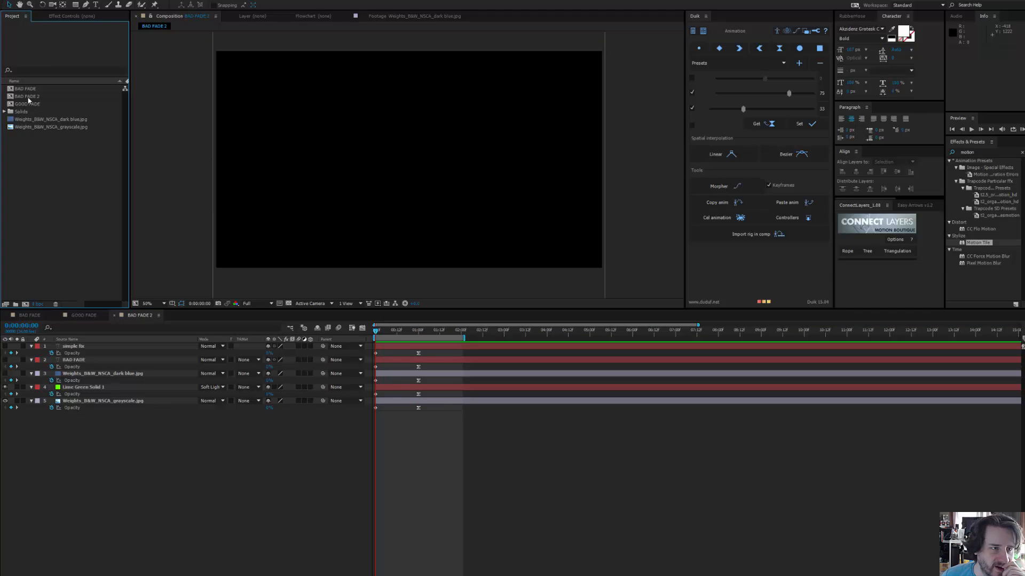
drag(32, 106, 25, 304)
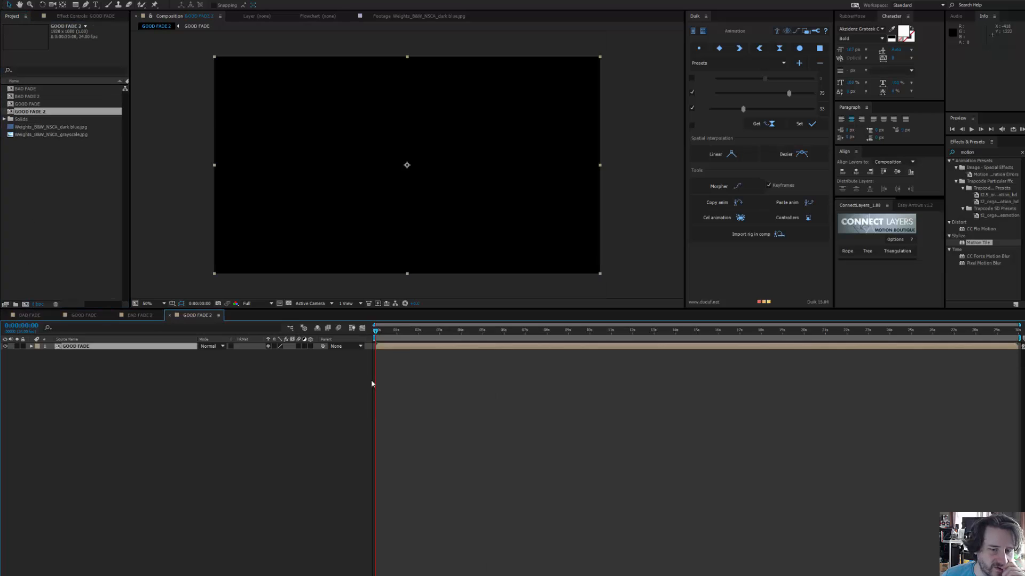
drag(382, 334, 428, 345)
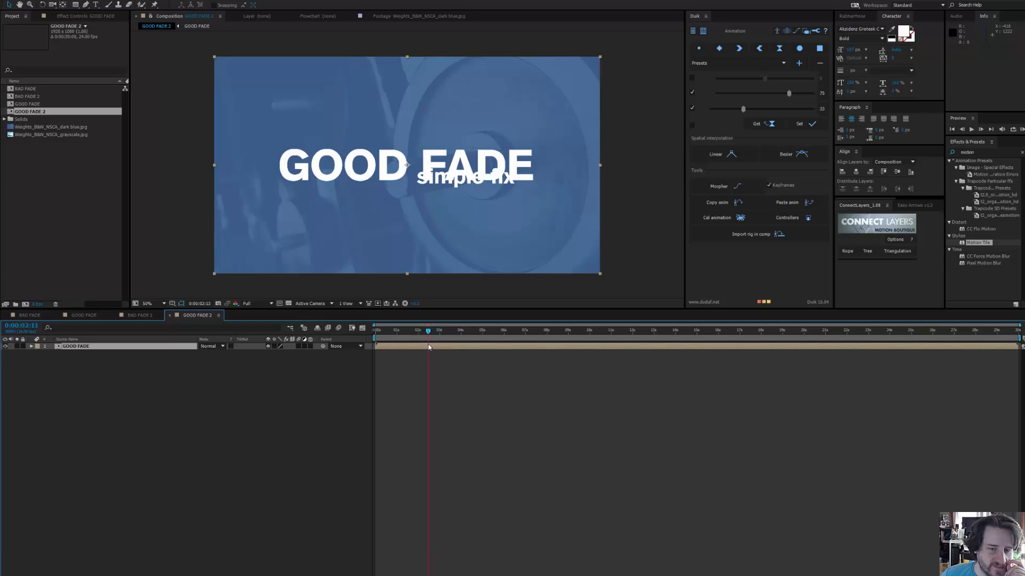
drag(34, 104, 208, 197)
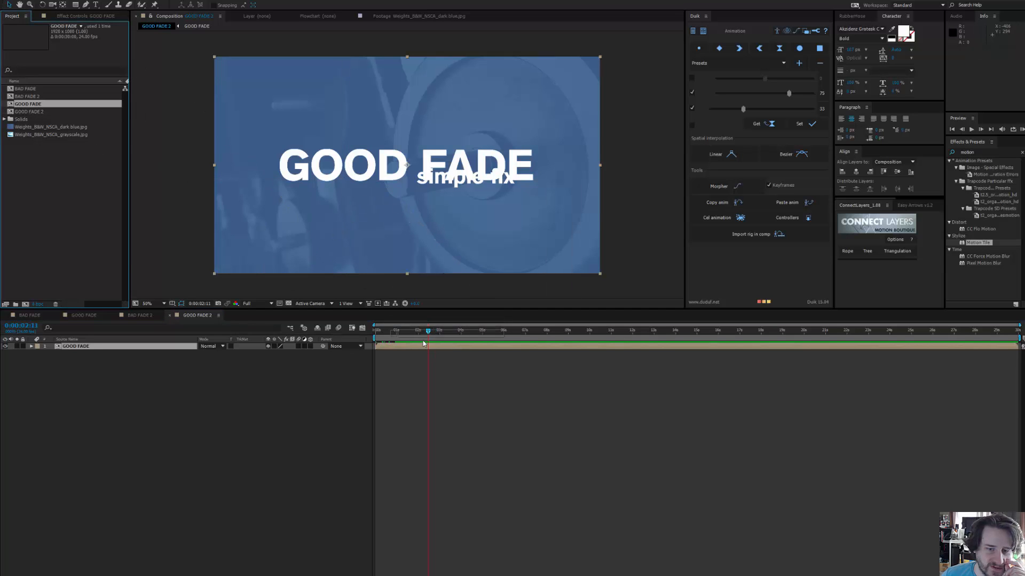
drag(436, 334, 484, 346)
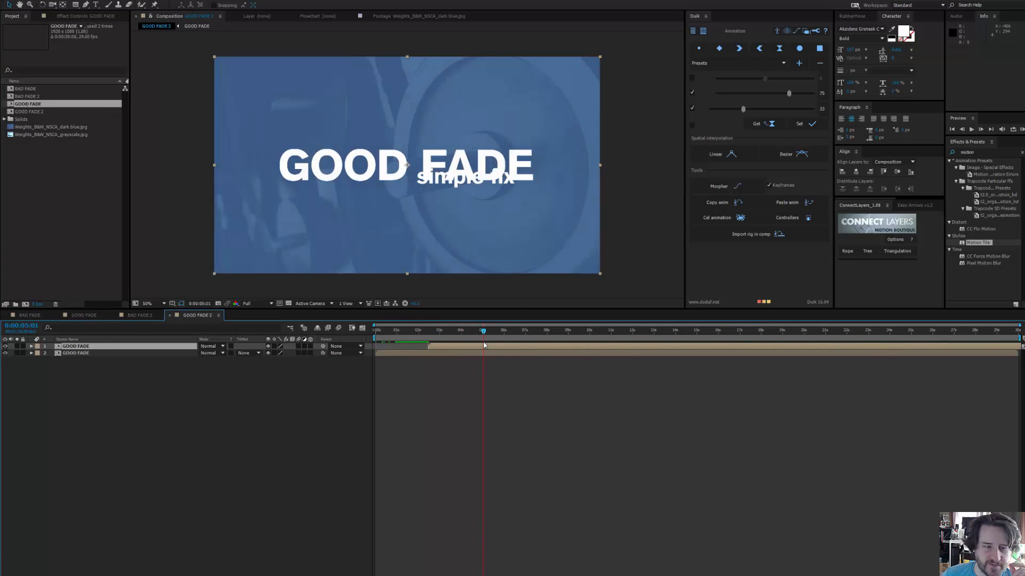
click(465, 346)
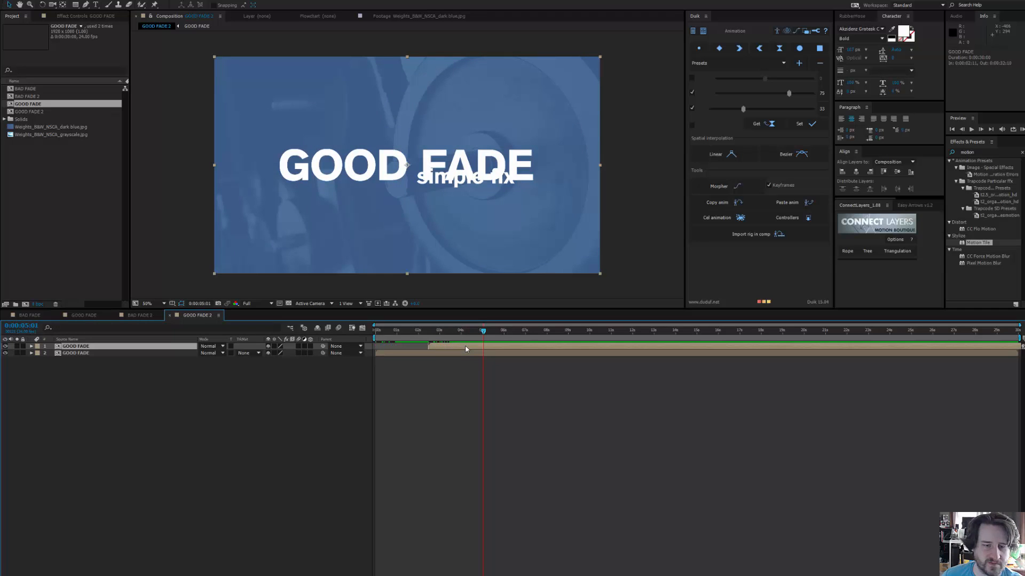
key(Delete)
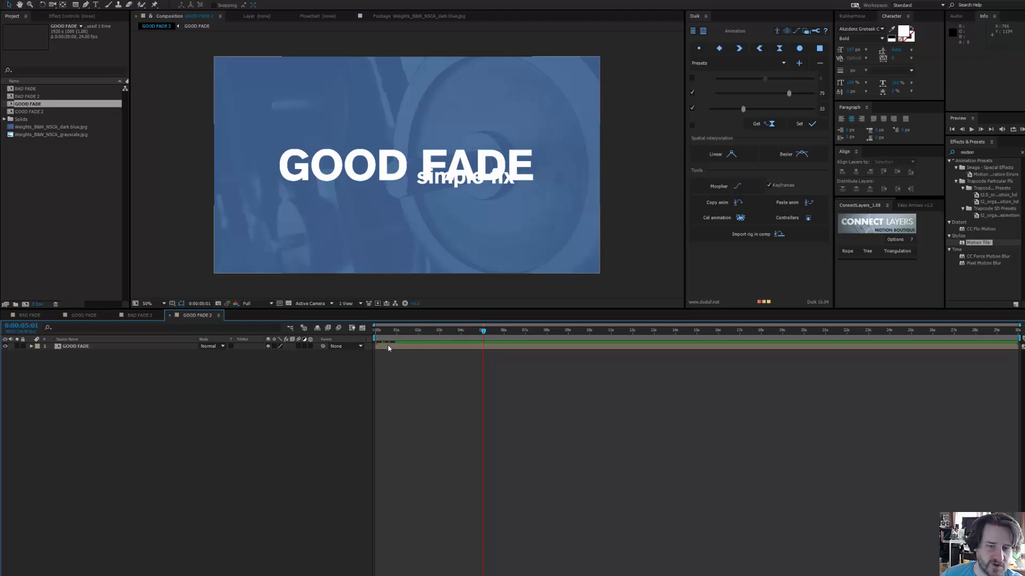
Shift the GOOD FADE layer to start at about 2:16 and place the BAD FADE composition beneath it from the first frame
drag(393, 348, 431, 356)
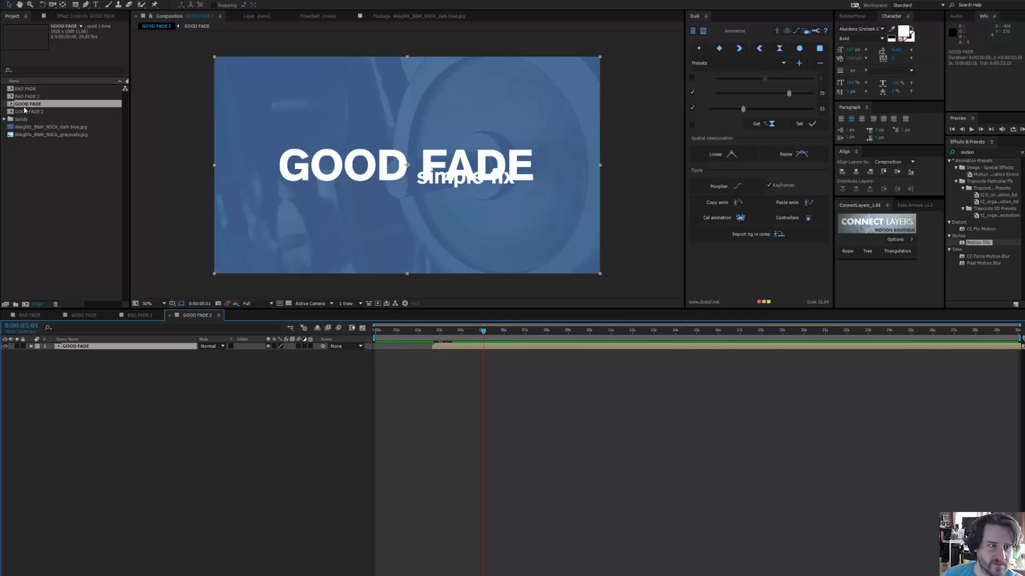
drag(33, 90, 441, 364)
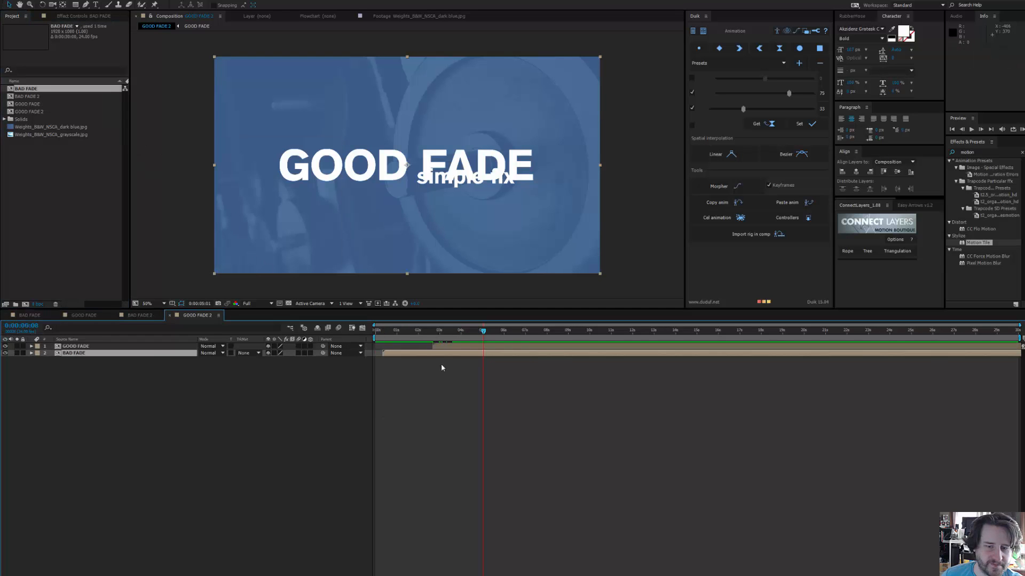
drag(388, 332, 428, 332)
End the work area at 5:00 and preview the BAD FADE and GOOD FADE layers in sequence
key(space)
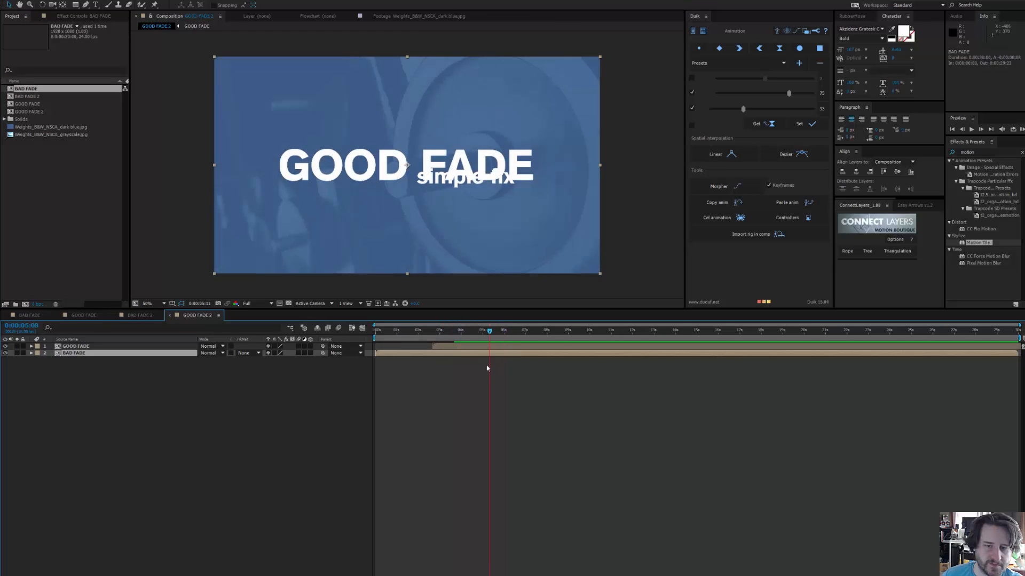
drag(487, 368, 484, 367)
key(n)
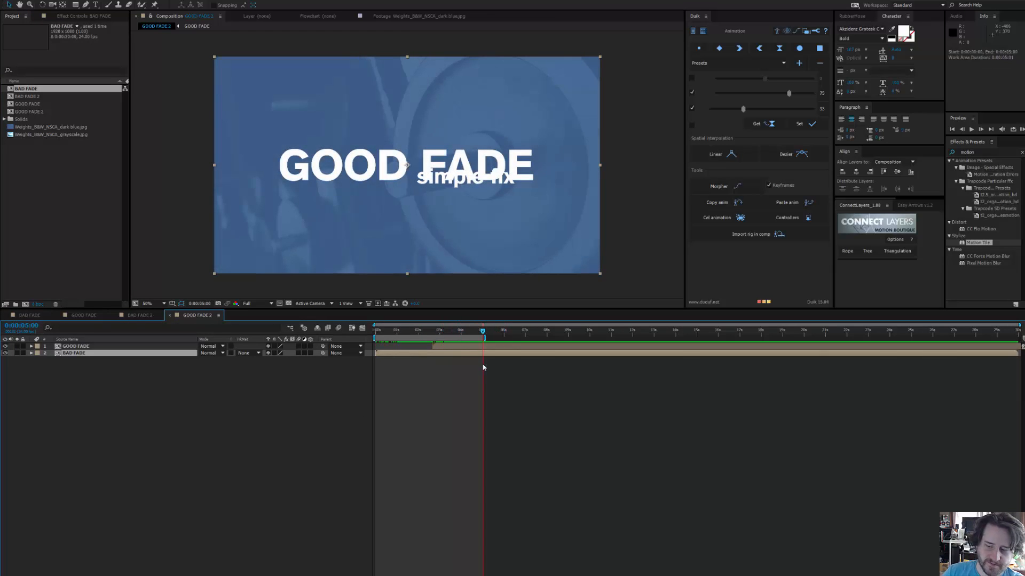
key(space)
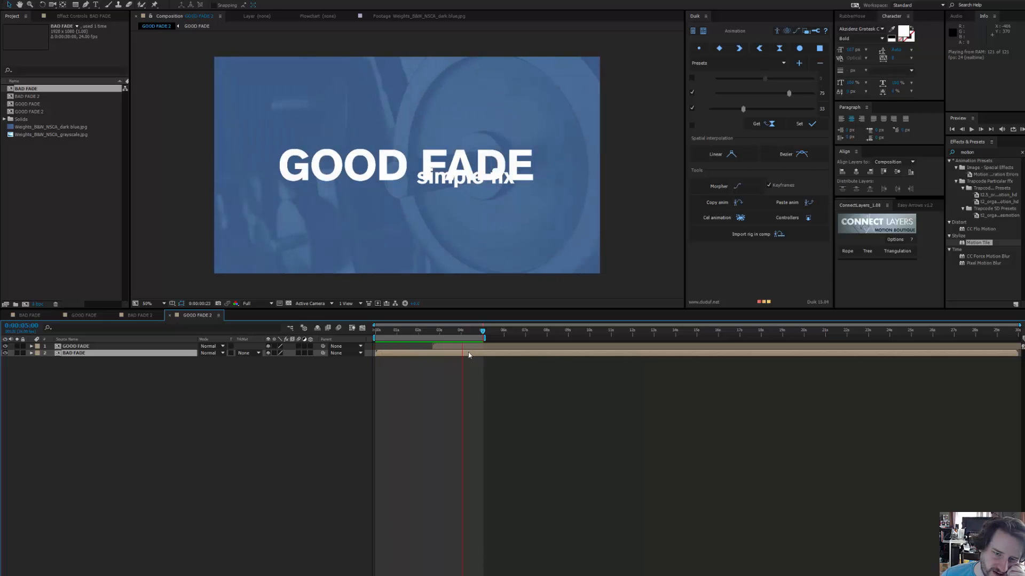
click(451, 367)
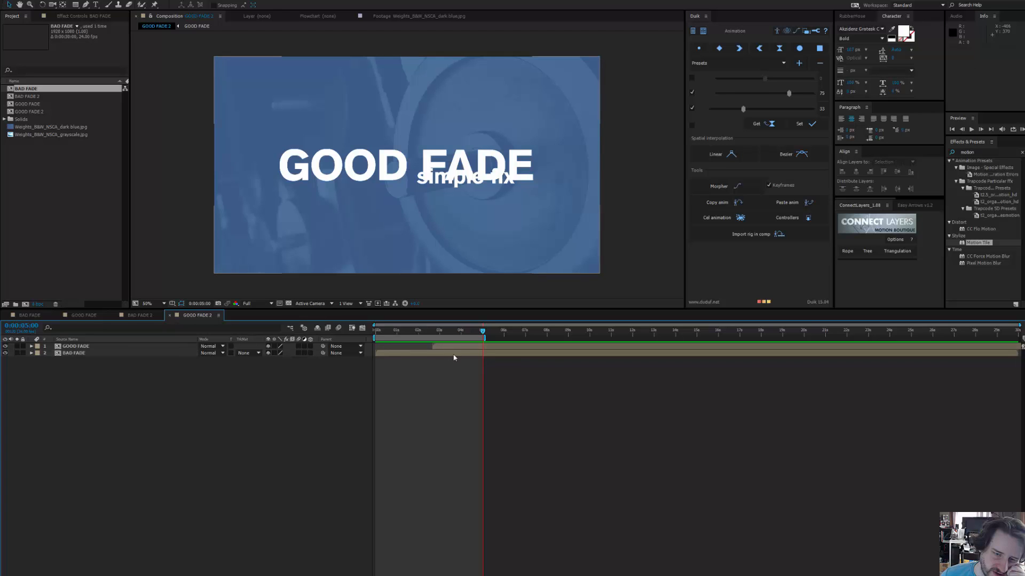
click(454, 354)
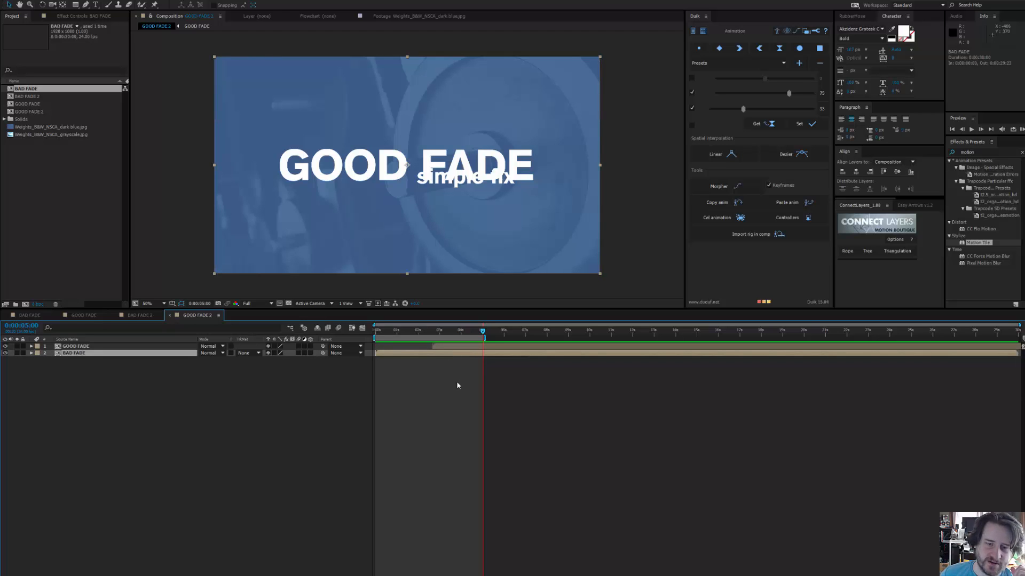
click(457, 385)
In the BAD FADE composition, keyframe an opacity fade-out ending at 4:01 on the text and dark blue image layers, extending the work area to match
double_click(75, 353)
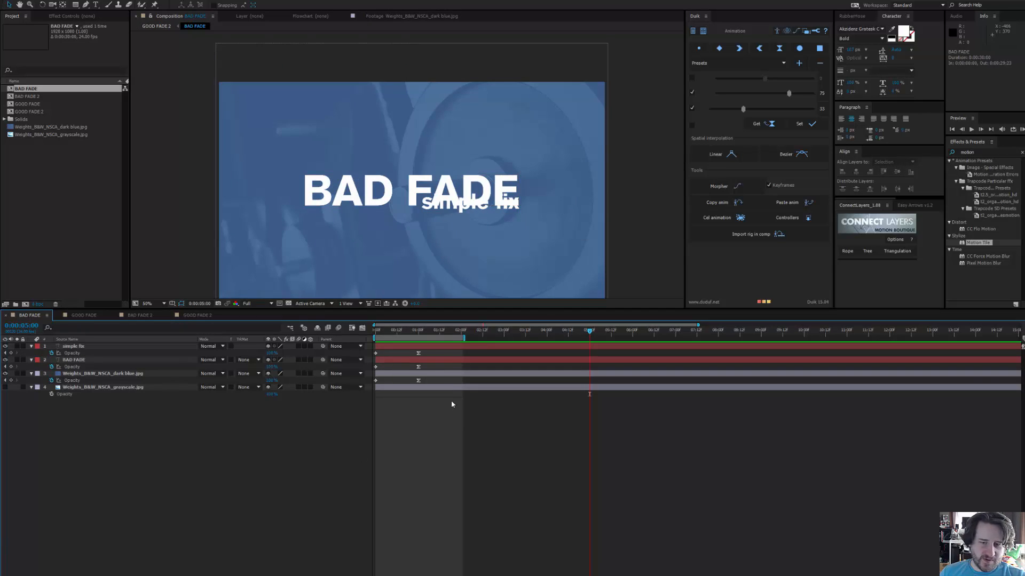
drag(460, 340, 549, 342)
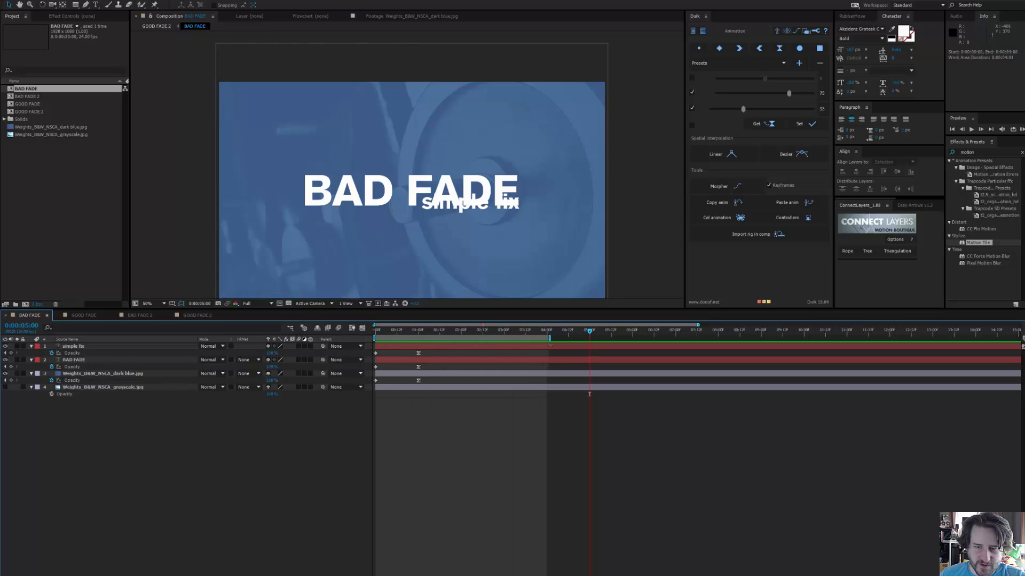
click(519, 348)
shift+click(521, 374)
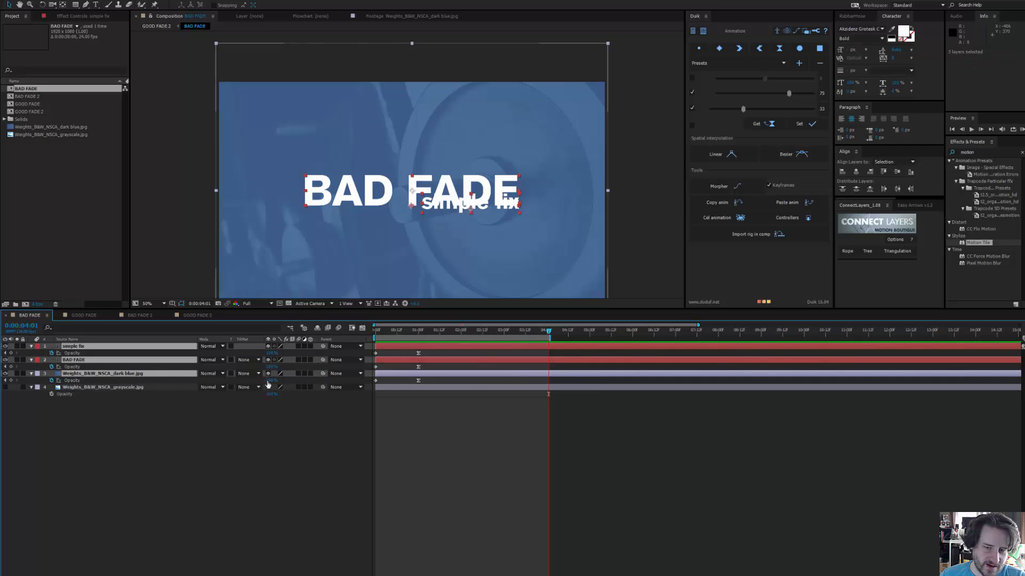
drag(268, 382, 224, 382)
mouse_move(478, 335)
mouse_down()
mouse_move(504, 343)
mouse_move(484, 335)
mouse_up()
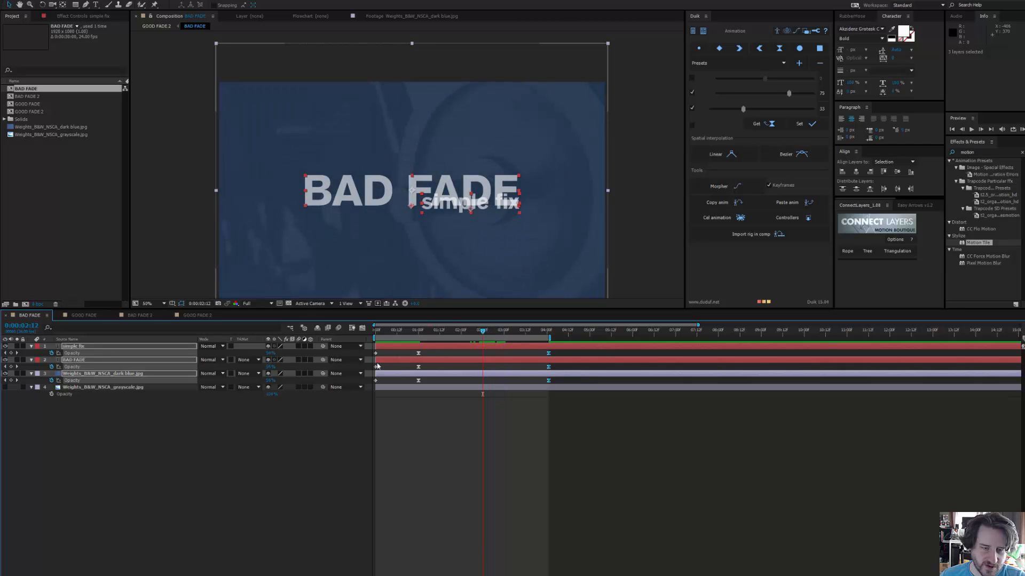
drag(317, 353, 512, 348)
In the GOOD FADE composition, extend the work area to about 4:20 and lengthen the Black Solid 1 layer to end at 8:21
click(197, 316)
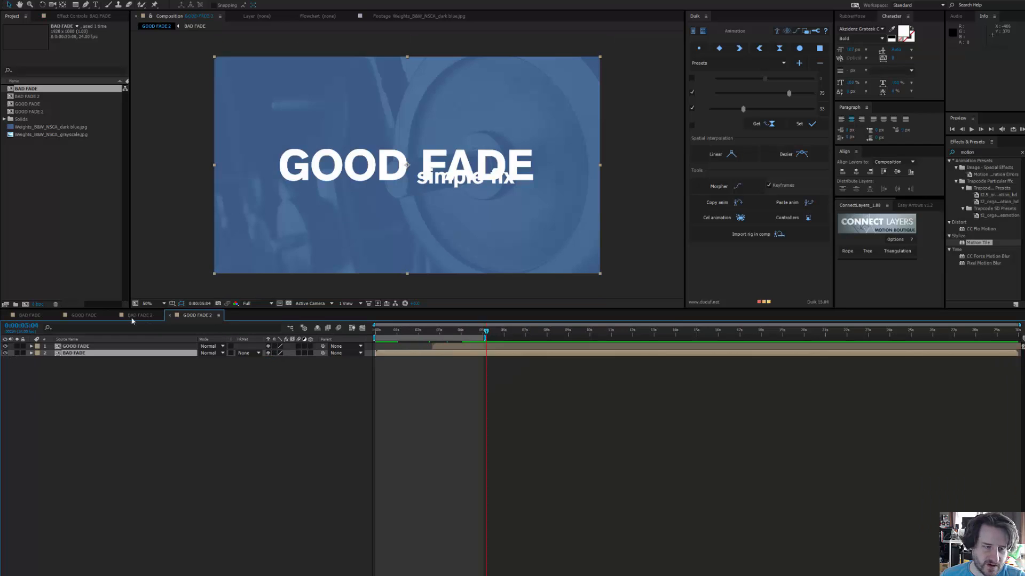
click(84, 315)
drag(483, 332, 544, 348)
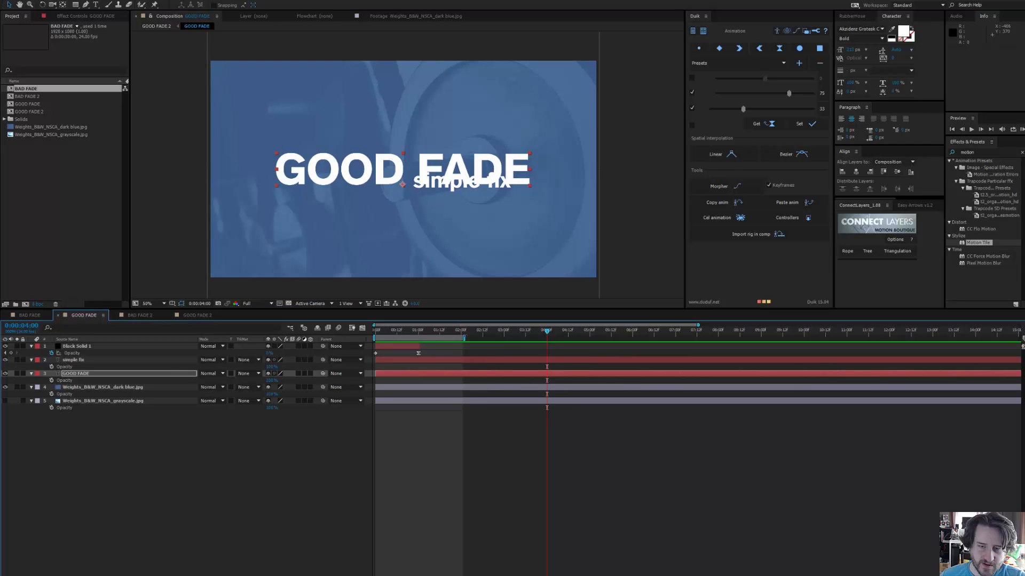
drag(463, 338, 583, 338)
click(418, 346)
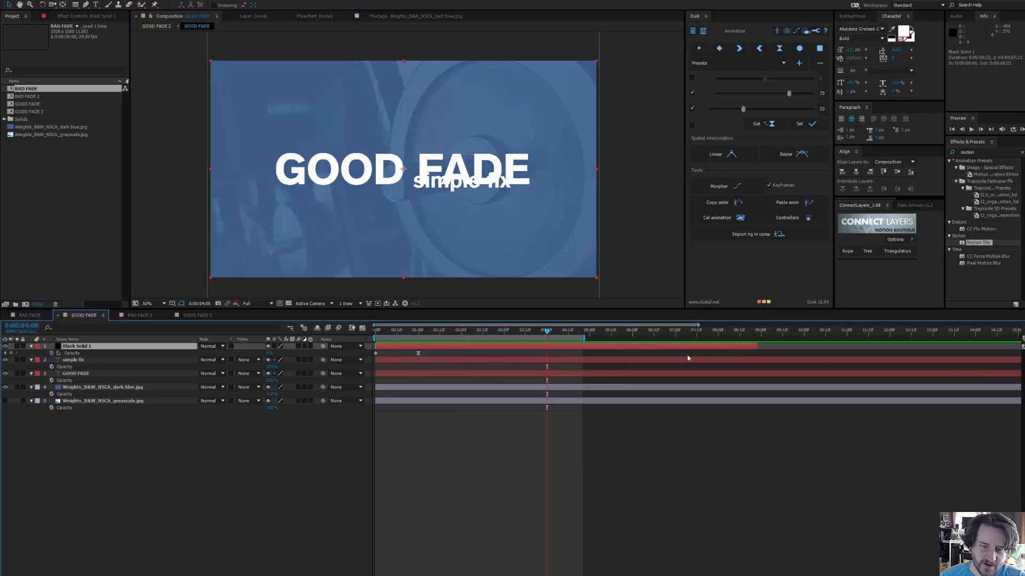
Keyframe the black solid's opacity to hold until 4:00 and rise to 100% at 5:00
click(11, 353)
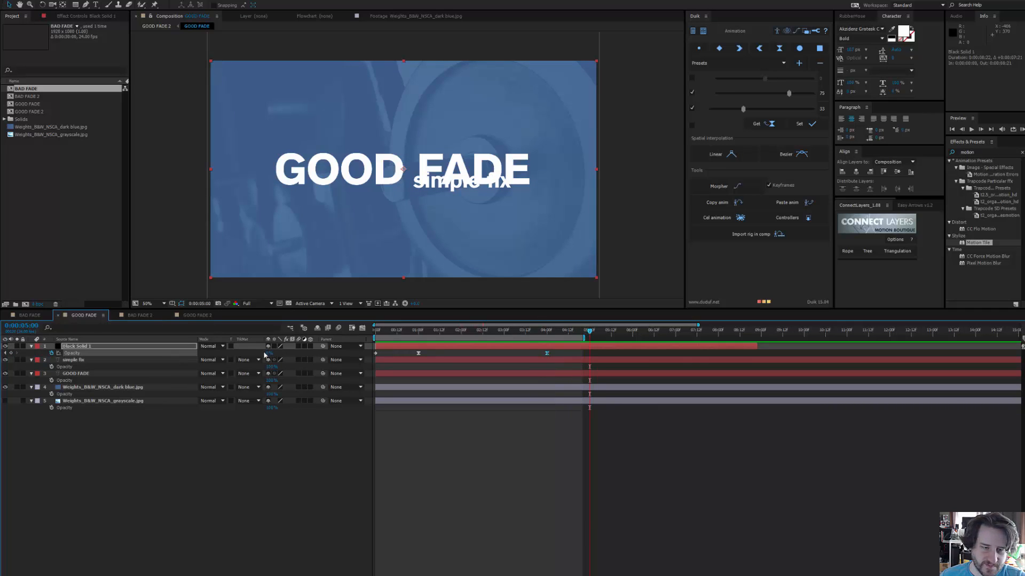
drag(267, 356, 518, 347)
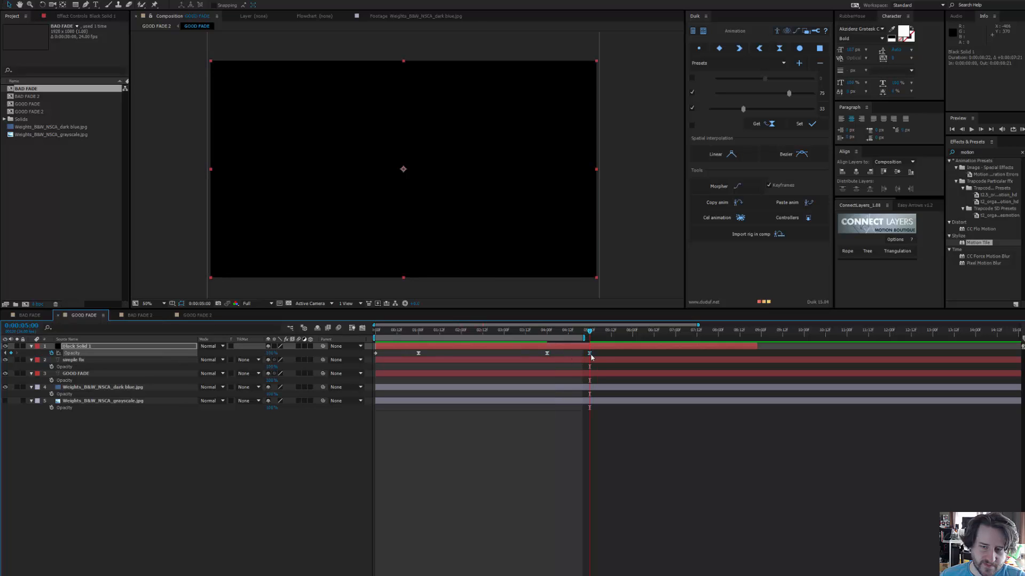
click(543, 355)
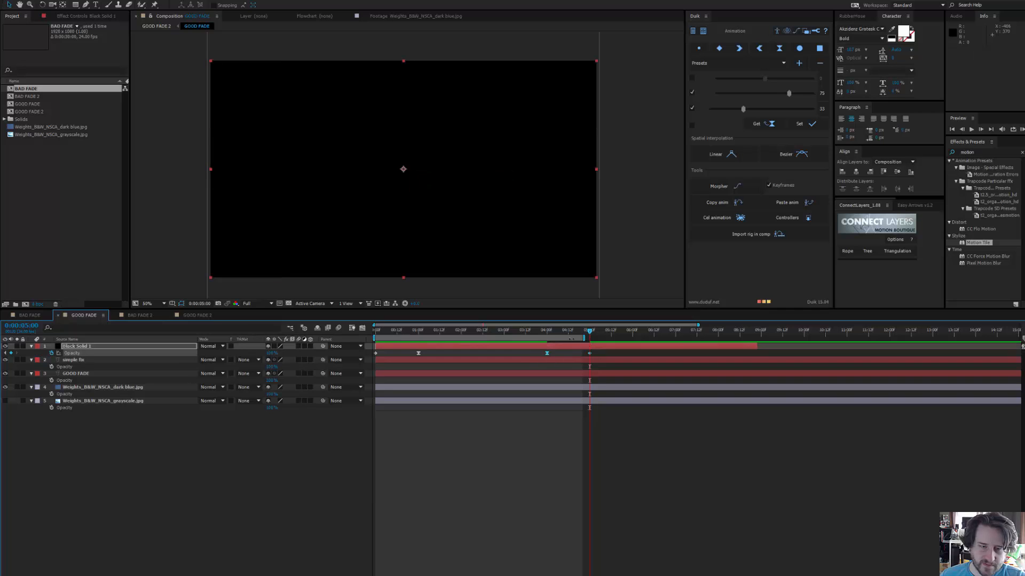
In GOOD FADE 2, shift the GOOD FADE layer to start at about 4:04 and extend the work area to about 10:00
click(197, 315)
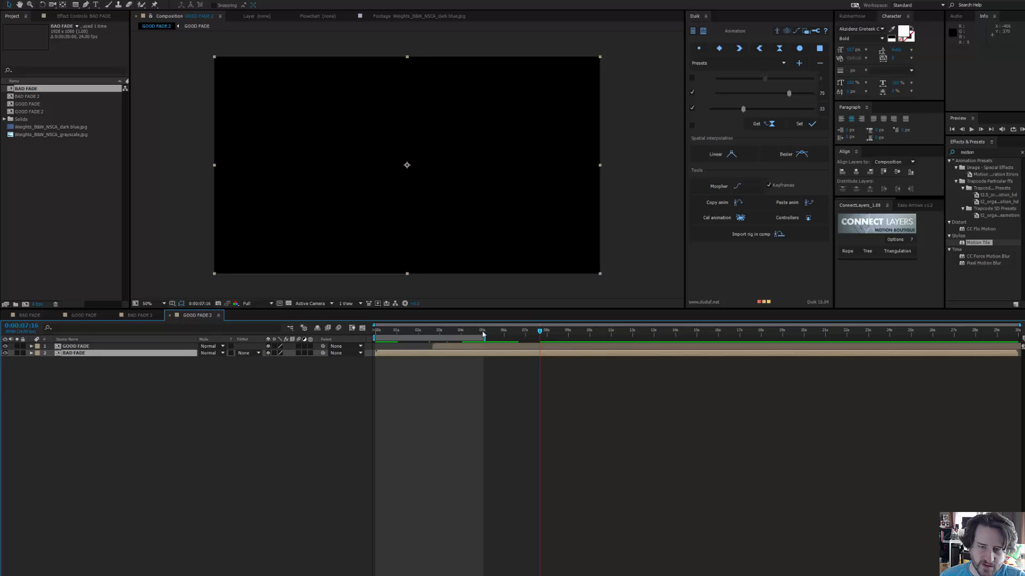
drag(483, 335, 543, 341)
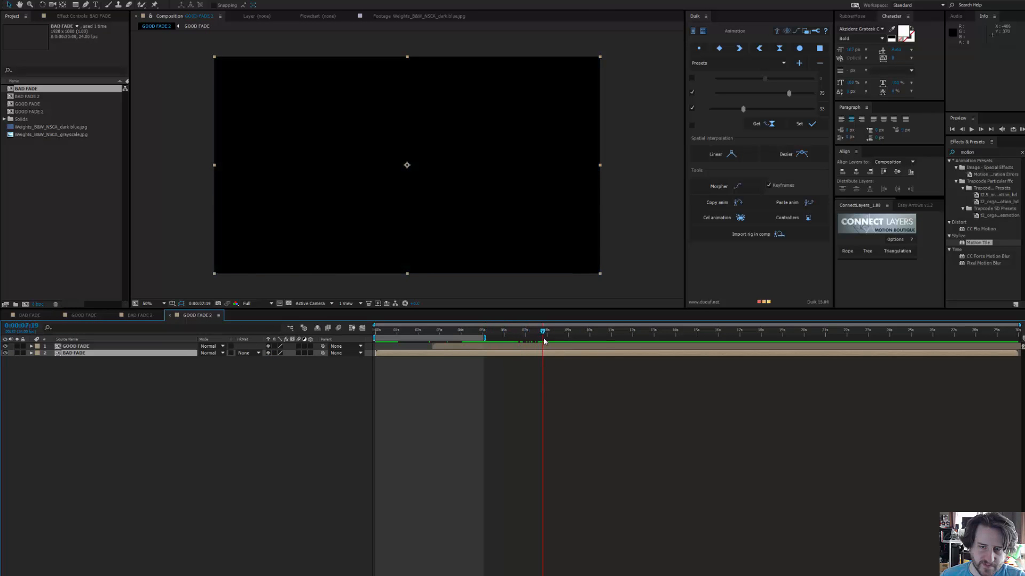
key(n)
click(441, 332)
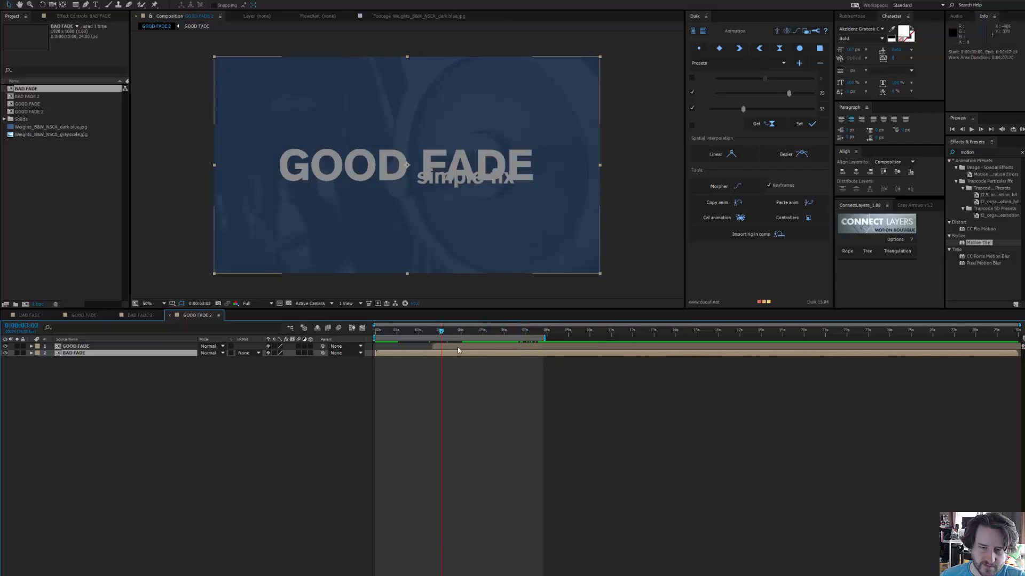
drag(458, 347, 524, 349)
drag(449, 335, 586, 354)
Maximise the composition view, enlarge it to 100% and preview both nested fades through the work area
click(474, 332)
key(space)
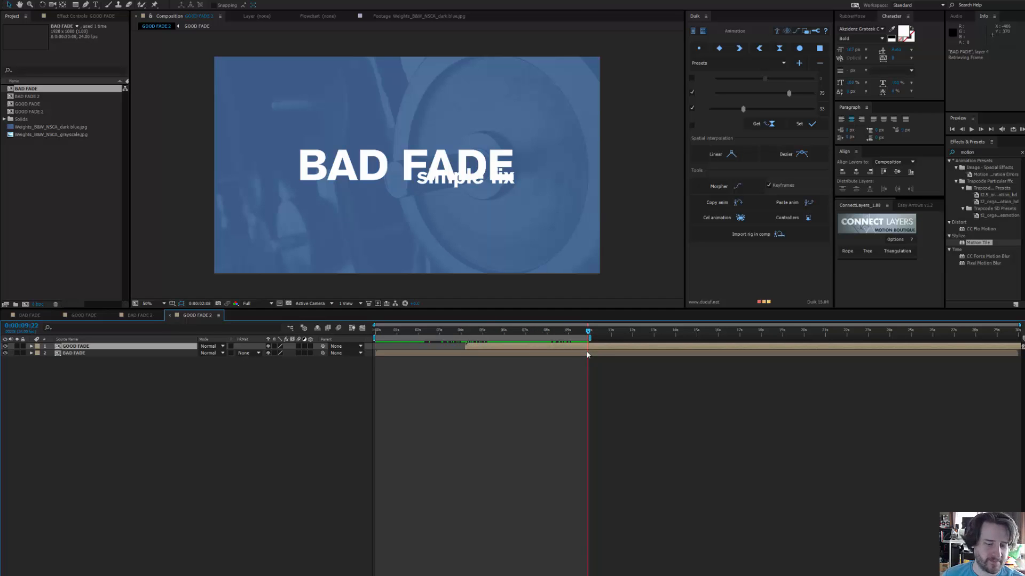
key(space)
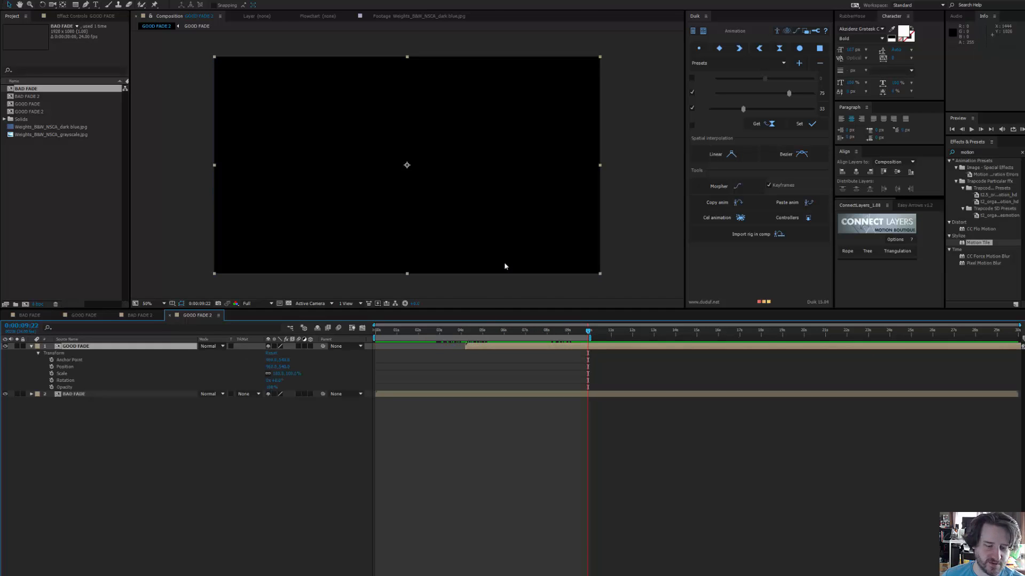
key(grave)
key(grave)
key(grave)
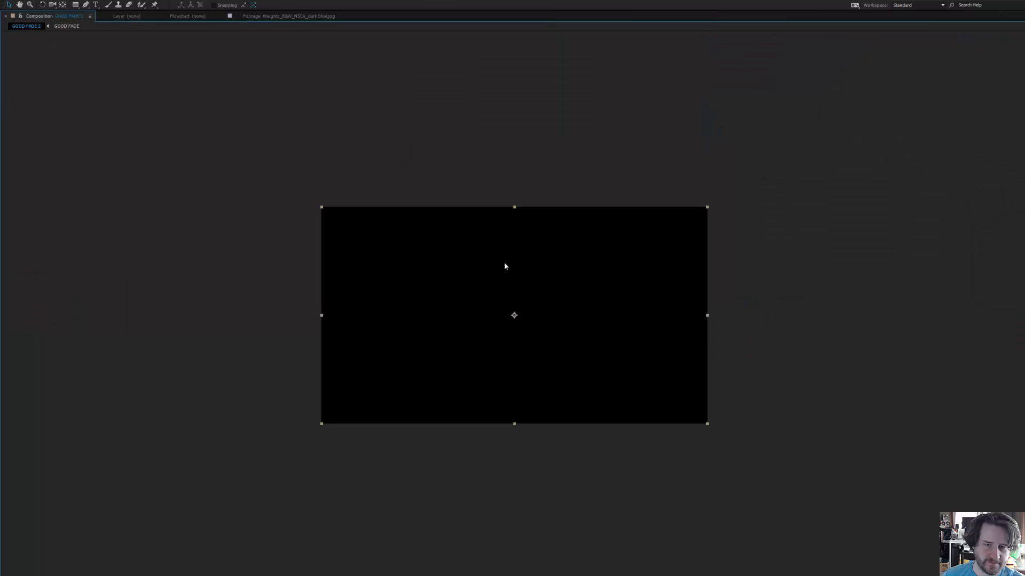
scroll(506, 266, up, 1)
key(space)
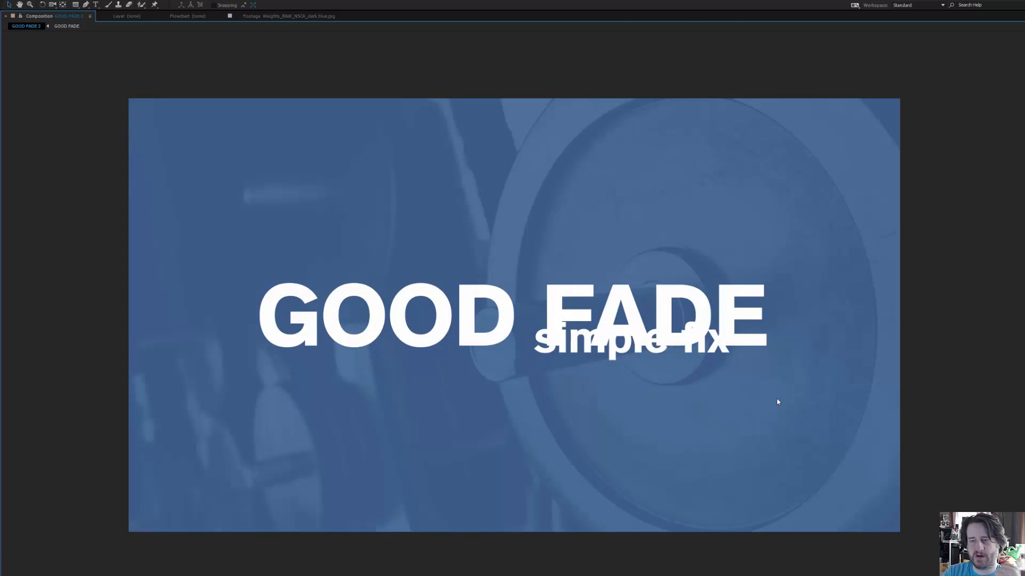
key(space)
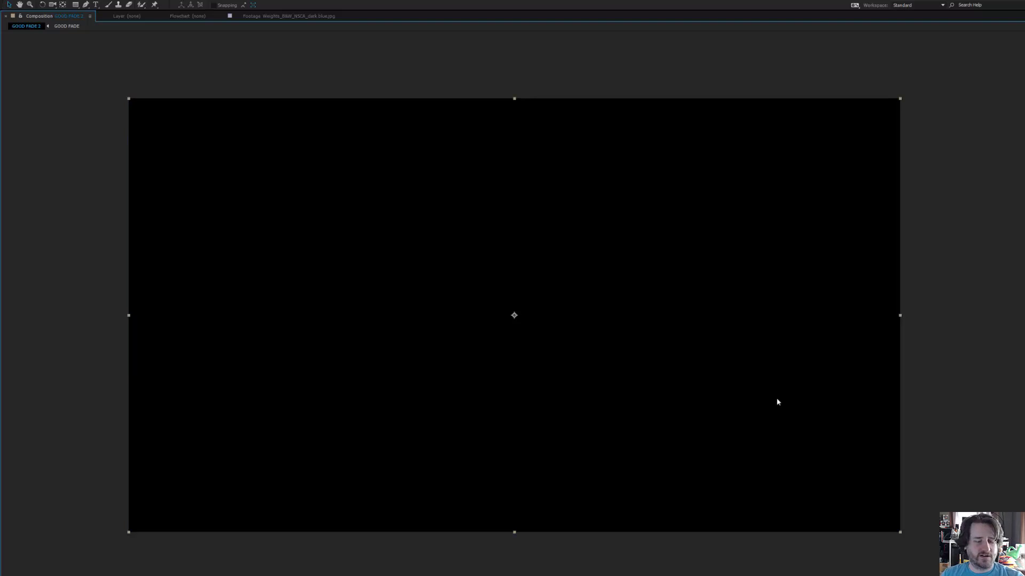
Restore the normal workspace layout and scrub the GOOD FADE 2 composition back to 2:16
key(shift)
key(shift)
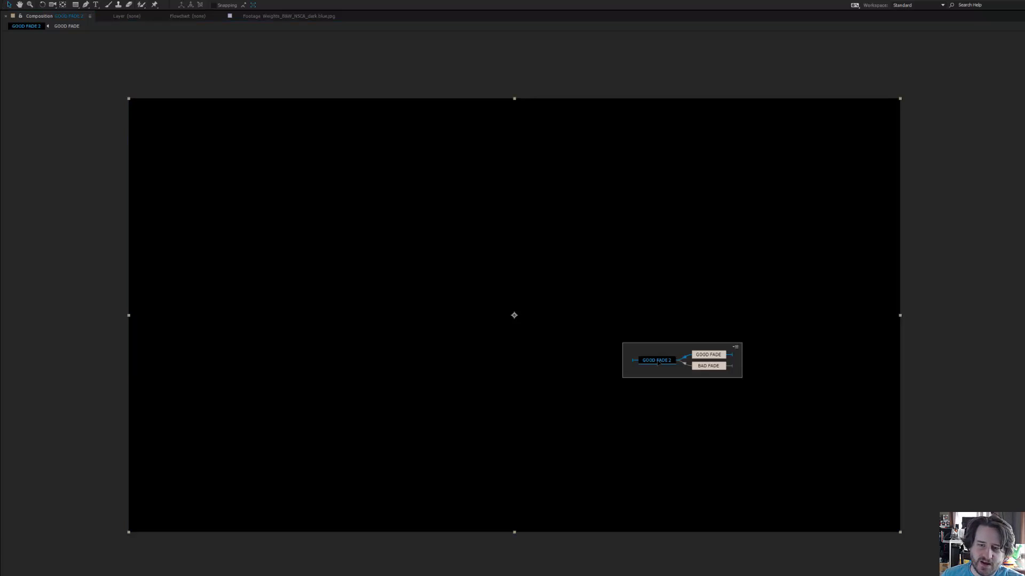
key(grave)
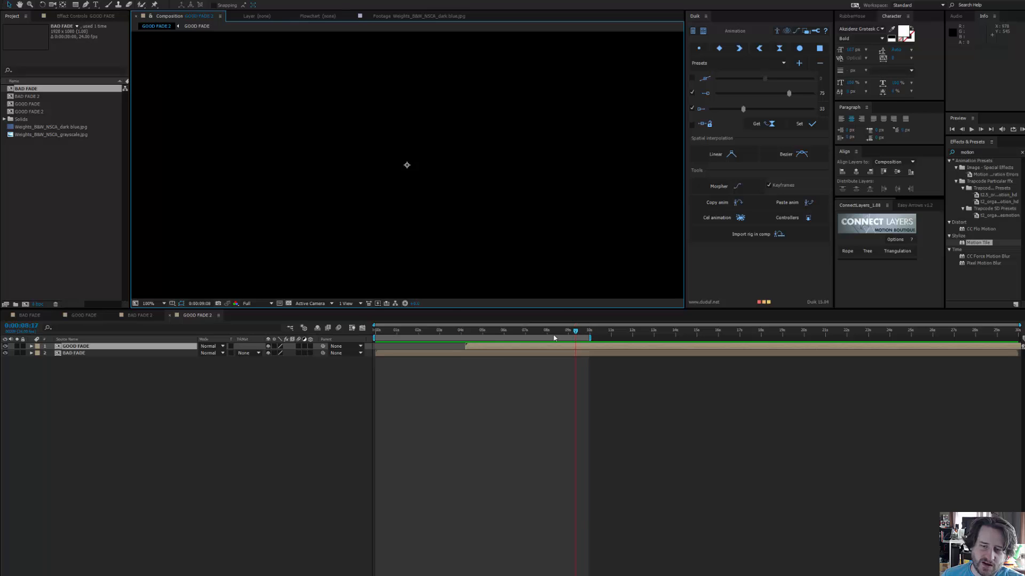
drag(577, 332, 433, 332)
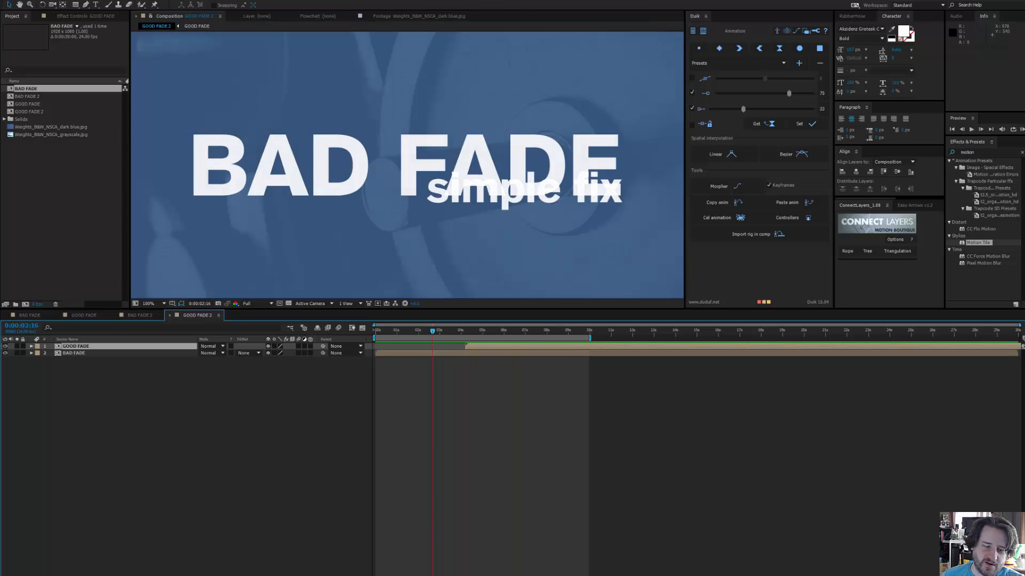
Switch to the media player, review the exercise video's bullet text transitions from about 1:54, and return to After Effects
key(alt+Tab)
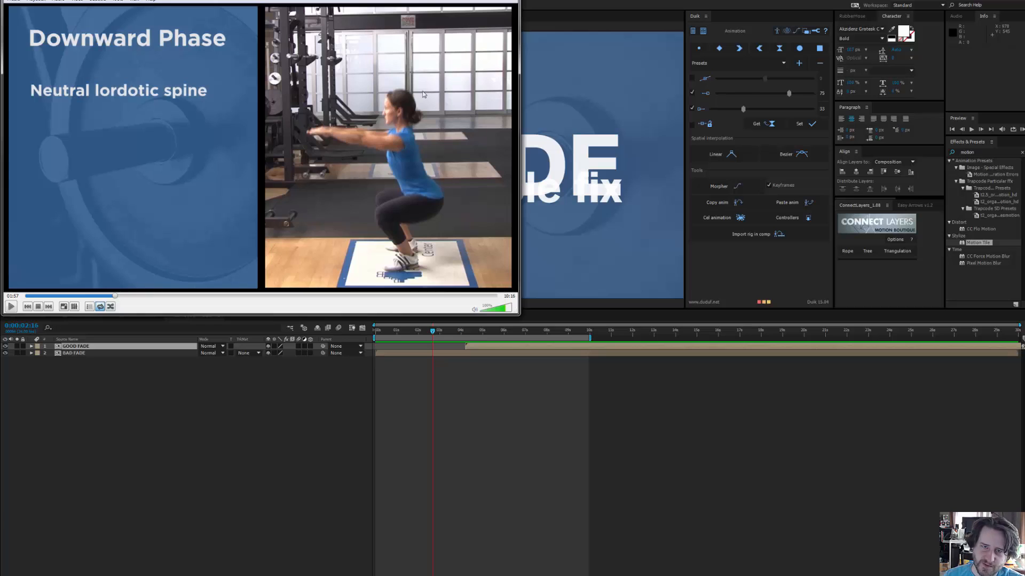
click(114, 296)
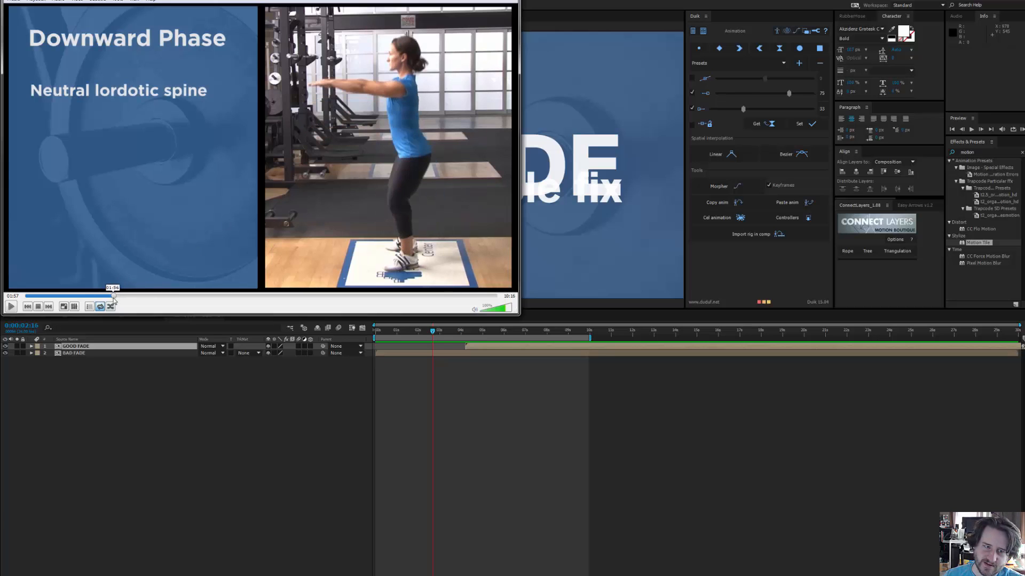
click(111, 296)
key(space)
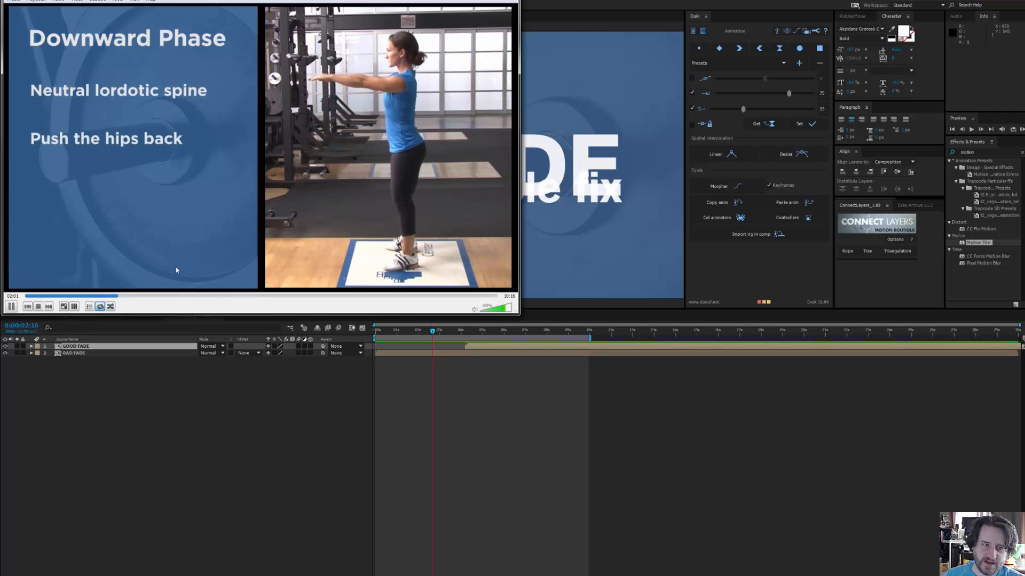
key(space)
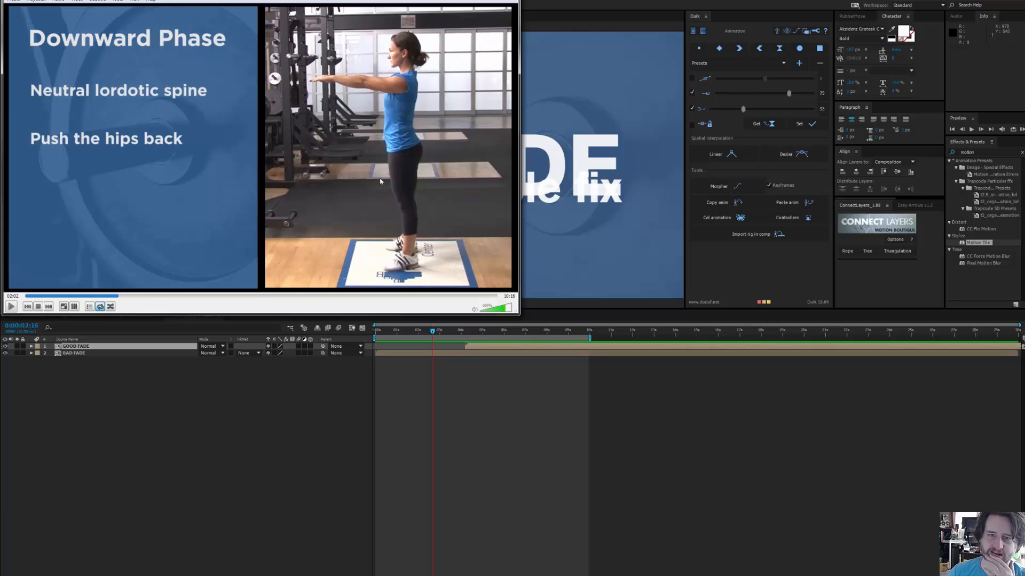
click(696, 316)
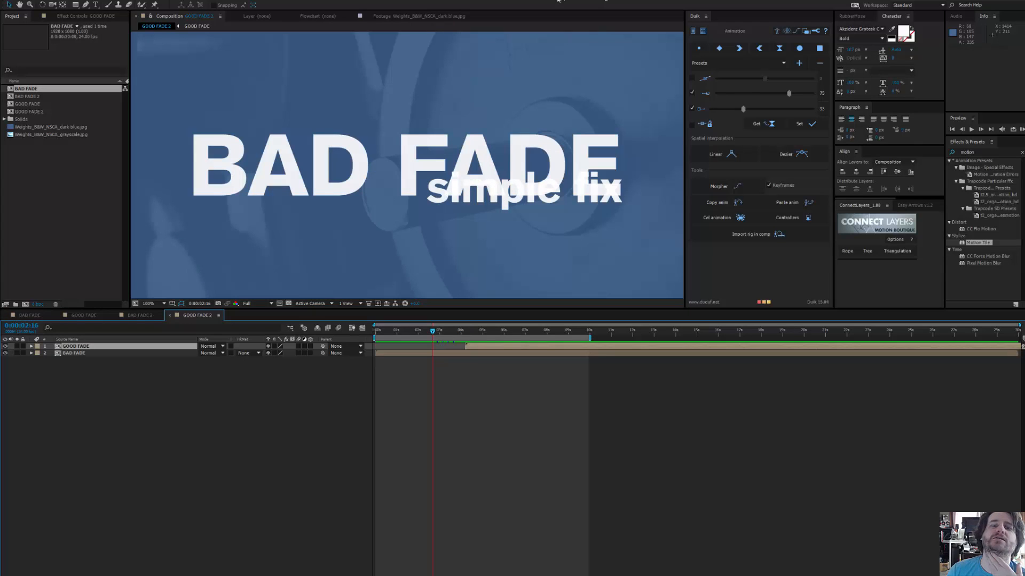